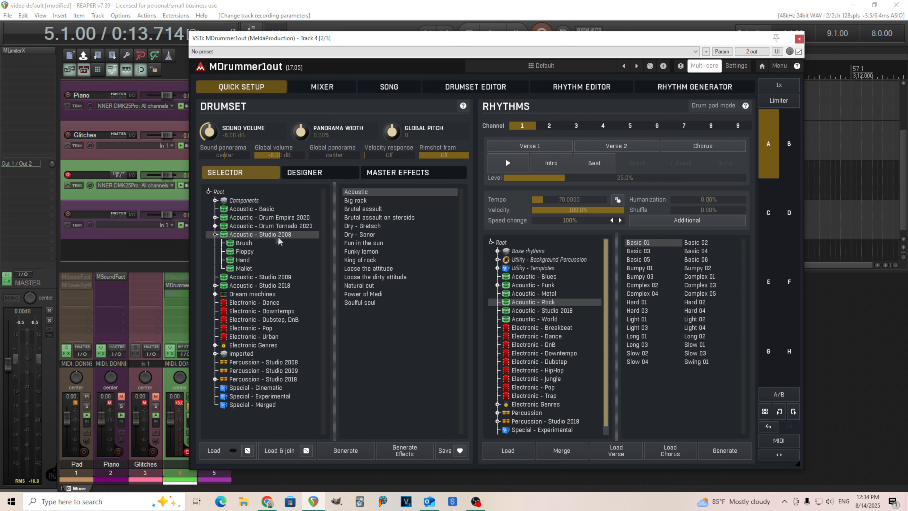
Preview the current rhythm briefly, stop playback, and shift the drum plugin window aside
{"action": "left_click", "coordinate": [518, 165]}
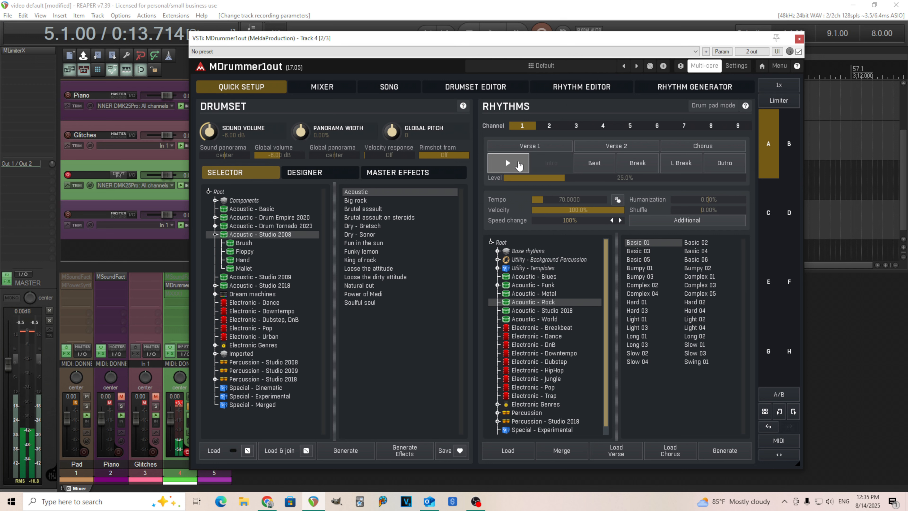
{"action": "left_click", "coordinate": [519, 166]}
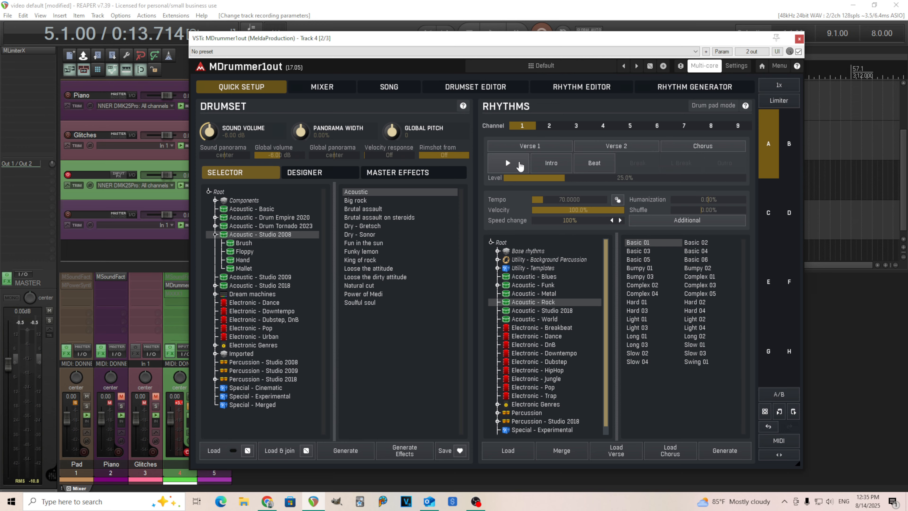
{"action": "left_click_drag", "start_coordinate": [431, 42], "coordinate": [504, 47]}
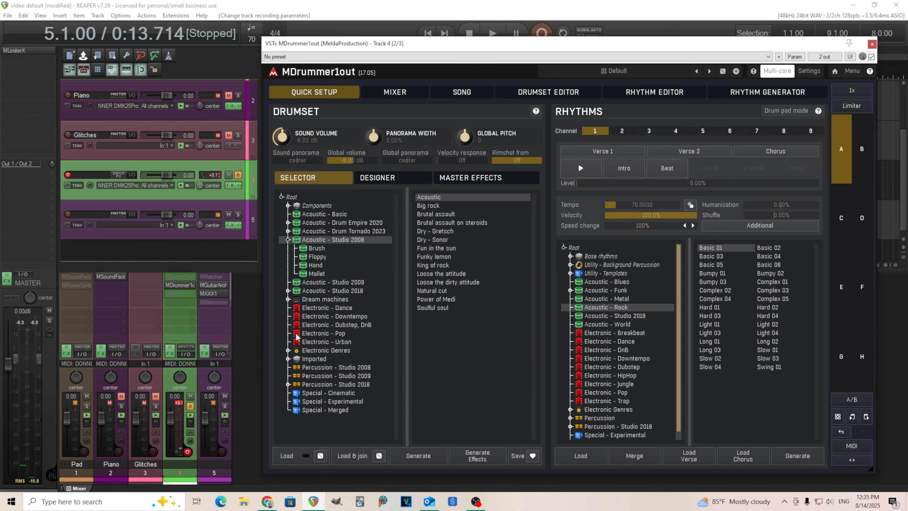
Audition the first Beat loop in the rhythm editor, stop playback, and return to the quick setup view
{"action": "left_click", "coordinate": [653, 96]}
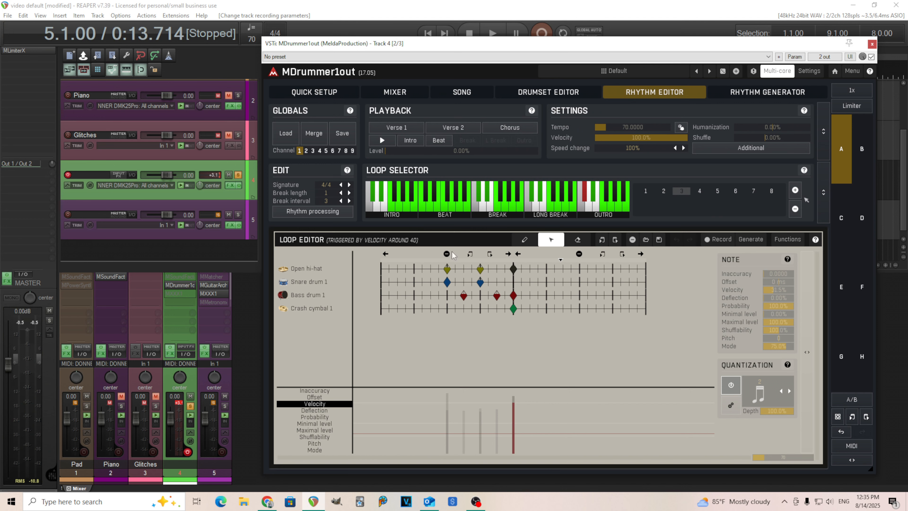
{"action": "left_click", "coordinate": [422, 207]}
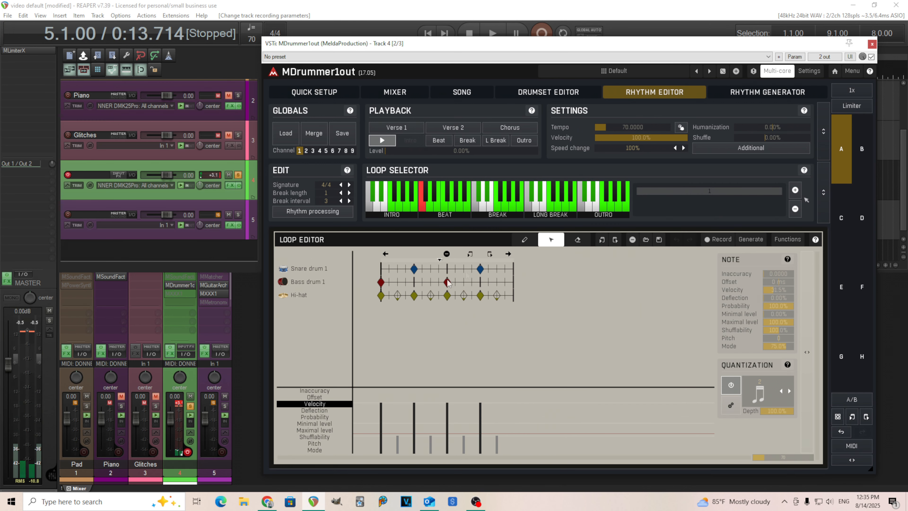
{"action": "left_click", "coordinate": [382, 144]}
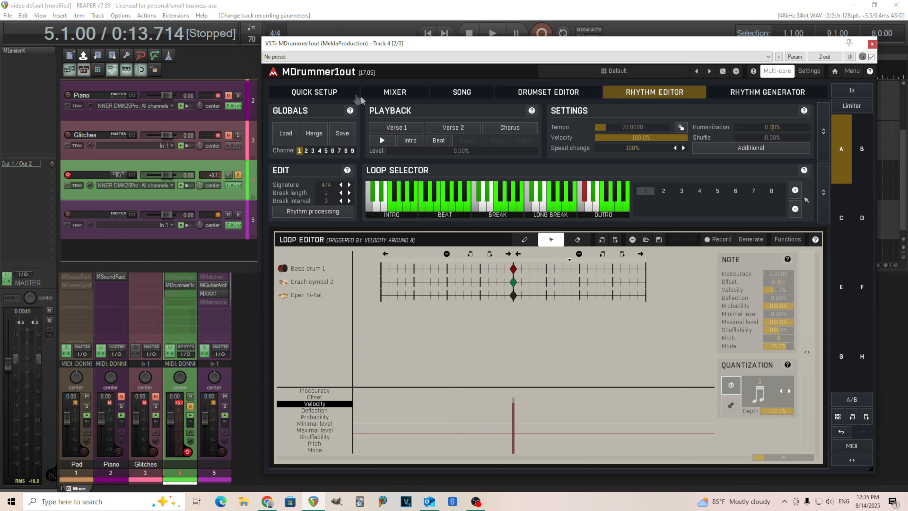
{"action": "left_click", "coordinate": [341, 97]}
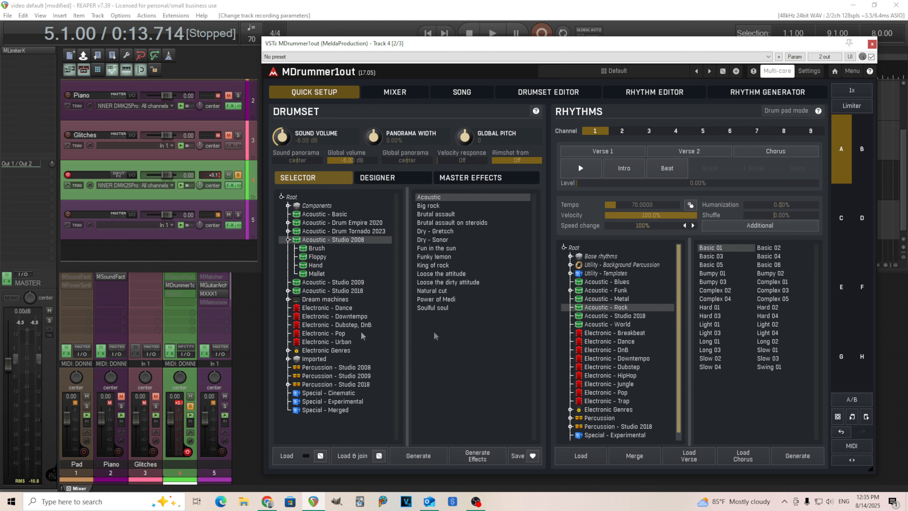
Map track 4's MIDI input to Channel 10
{"action": "left_click", "coordinate": [172, 187]}
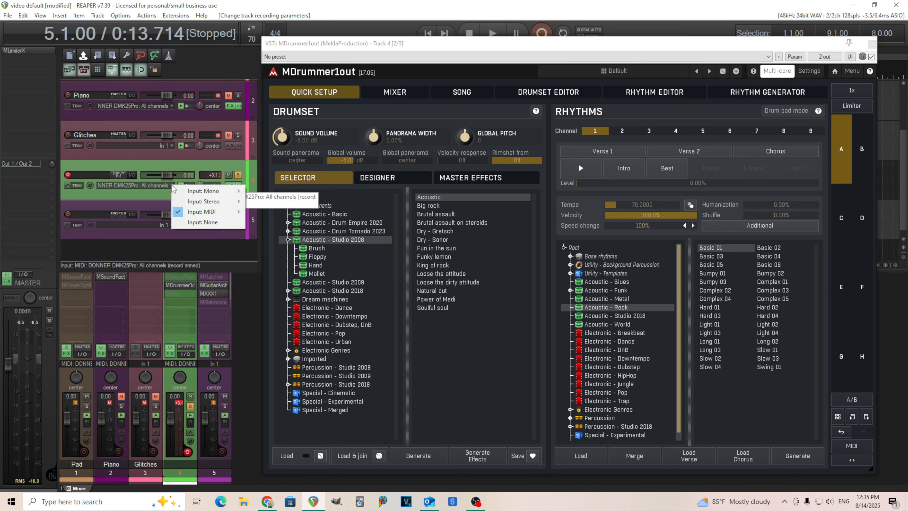
{"action": "mouse_move", "coordinate": [210, 211]}
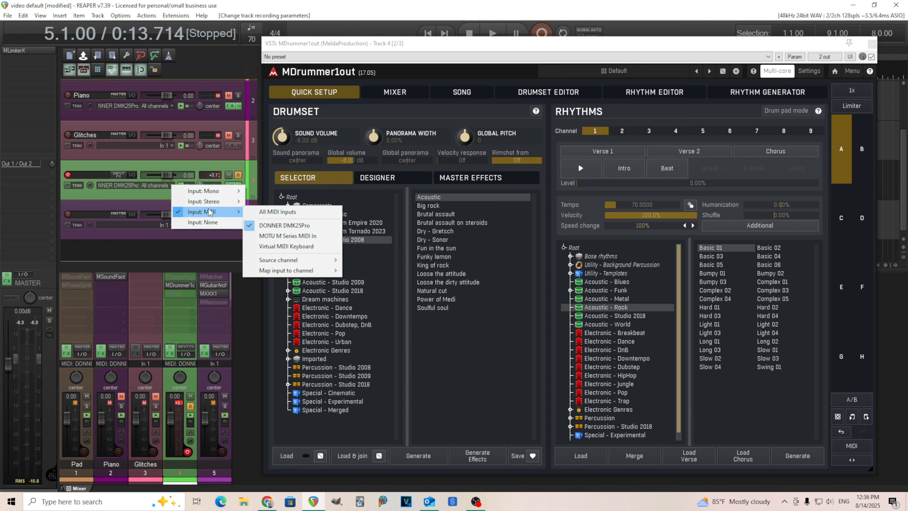
{"action": "mouse_move", "coordinate": [315, 271]}
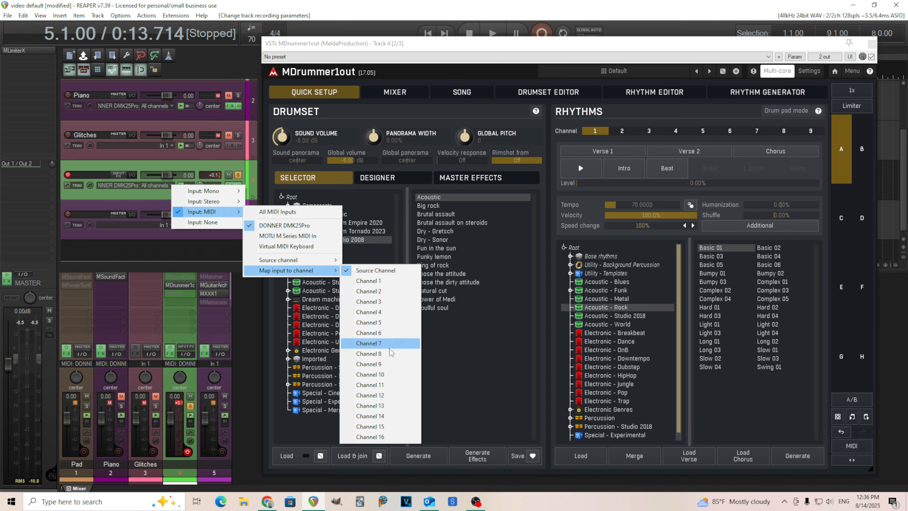
{"action": "left_click", "coordinate": [397, 375]}
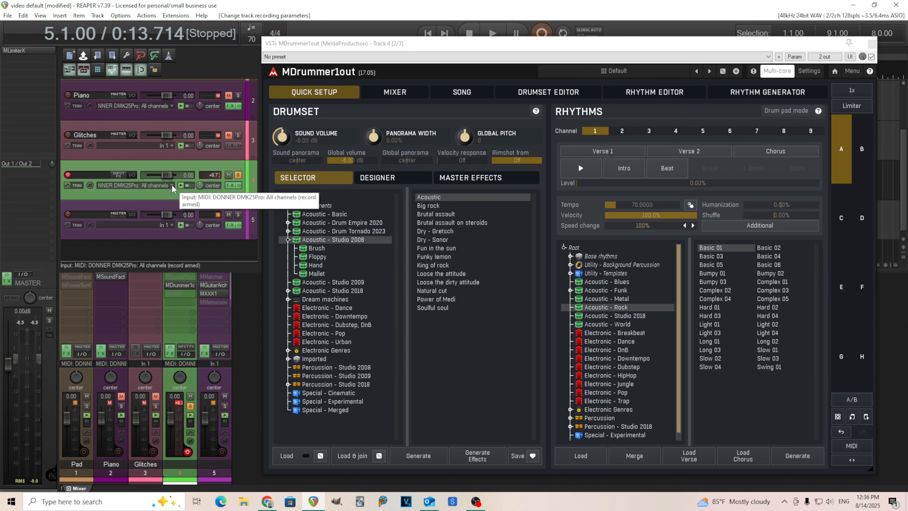
Examine the first Beat loop's note pattern in the rhythm editor and the project's arrangement behind the plugin window
{"action": "left_click", "coordinate": [629, 95]}
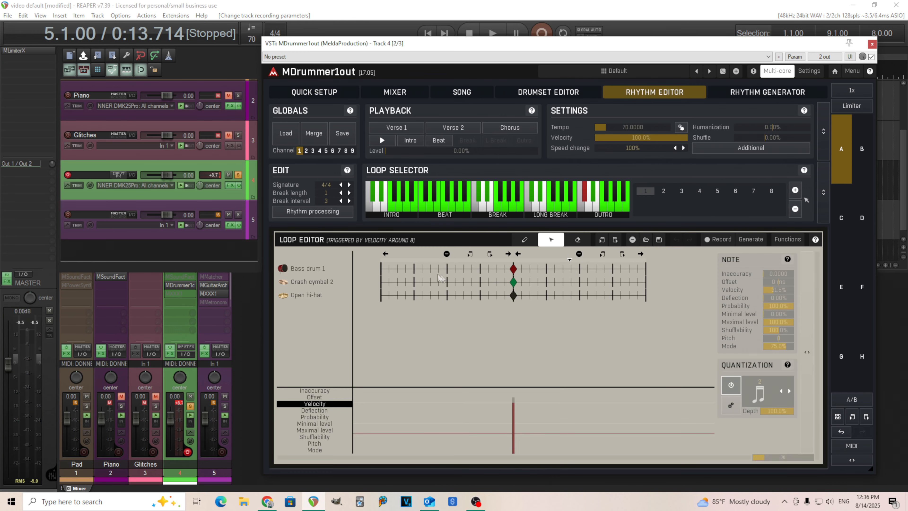
{"action": "left_click", "coordinate": [424, 209]}
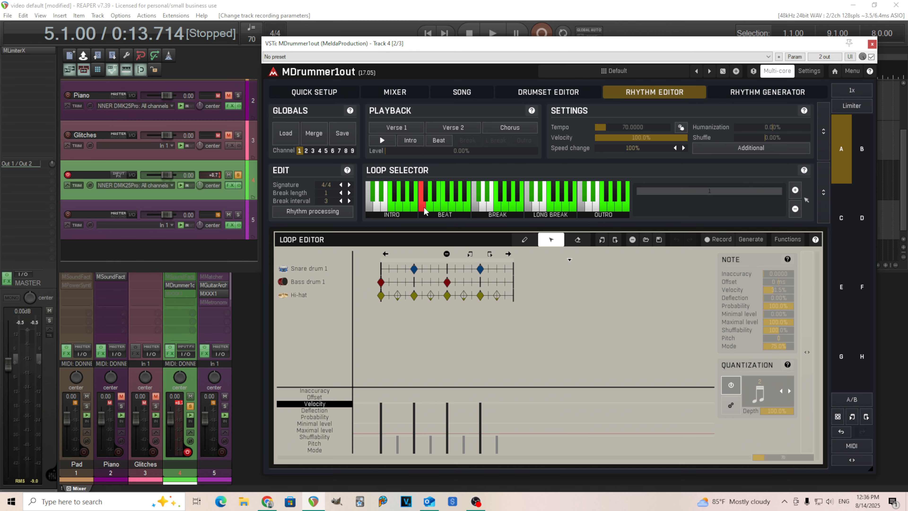
{"action": "left_click_drag", "start_coordinate": [489, 47], "coordinate": [451, 237]}
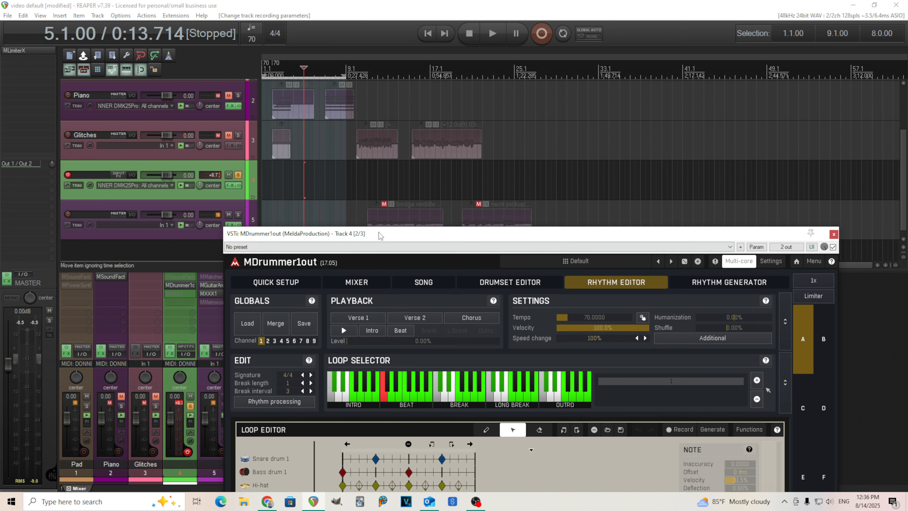
{"action": "left_click_drag", "start_coordinate": [380, 236], "coordinate": [392, 42]}
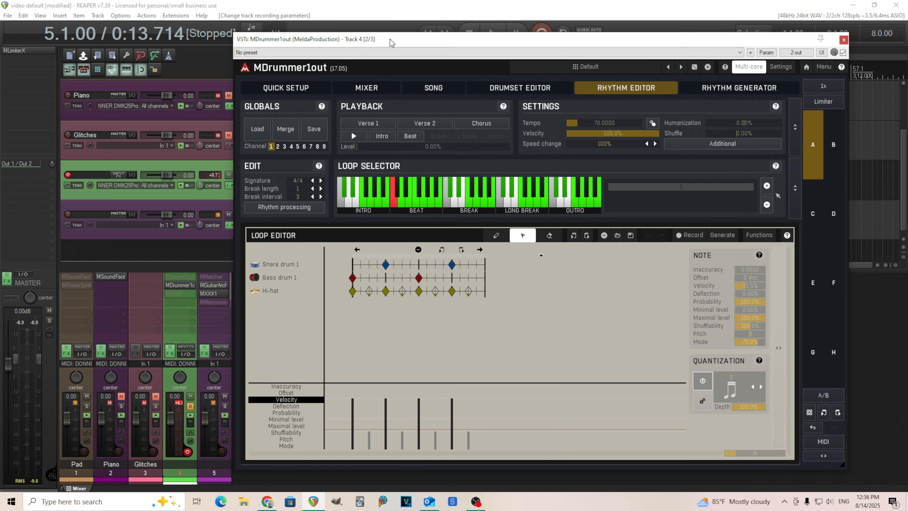
Set track 4's MIDI input mapping back to Source Channel and stop the rhythm playback in quick setup
{"action": "left_click", "coordinate": [294, 92]}
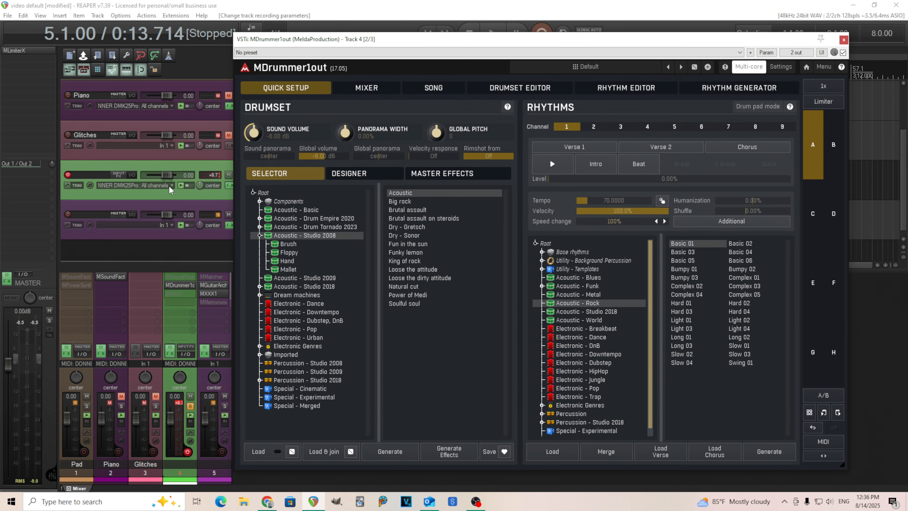
{"action": "left_click", "coordinate": [171, 190]}
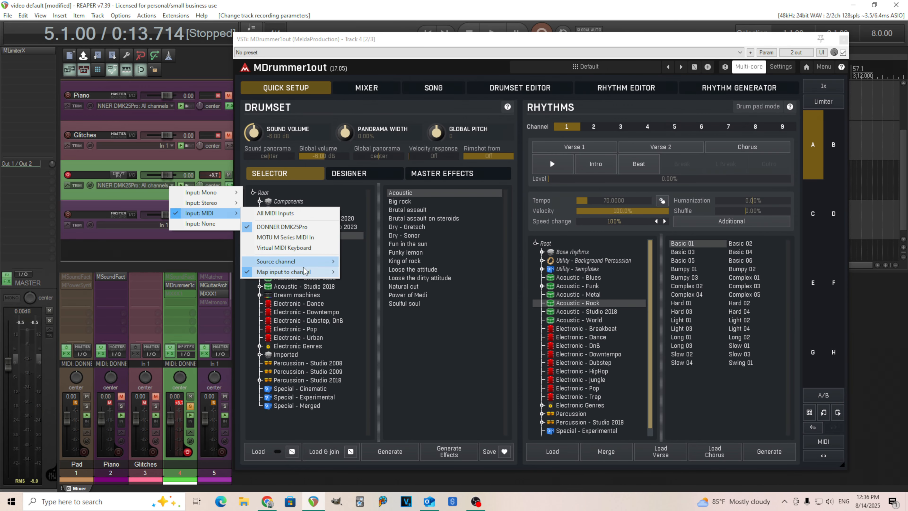
{"action": "mouse_move", "coordinate": [304, 271]}
{"action": "left_click", "coordinate": [386, 274]}
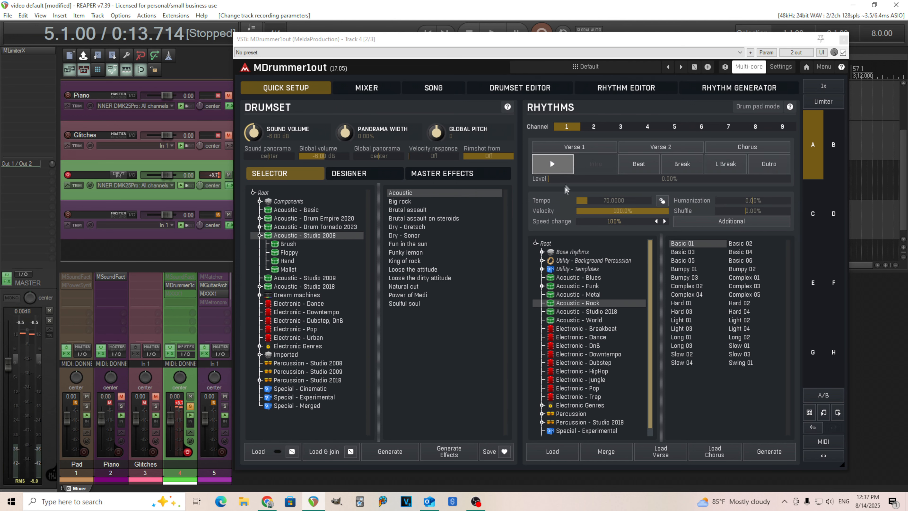
{"action": "left_click", "coordinate": [564, 163]}
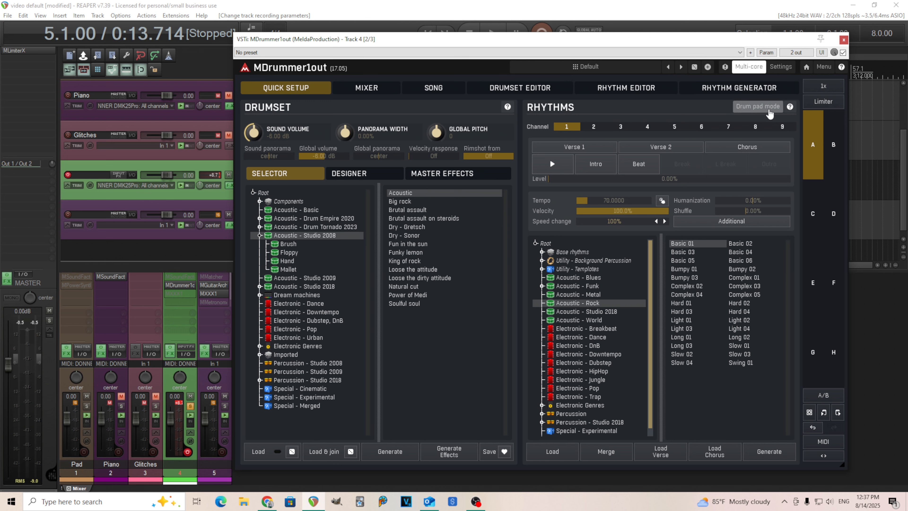
Enable drum pad mode and audition the Bass drum 1, Snare drum 1, Snare drum 2 and Snare cross-stick 1 pads
{"action": "left_click", "coordinate": [748, 108]}
{"action": "left_click", "coordinate": [577, 142]}
{"action": "left_click", "coordinate": [647, 140]}
{"action": "left_click", "coordinate": [694, 141]}
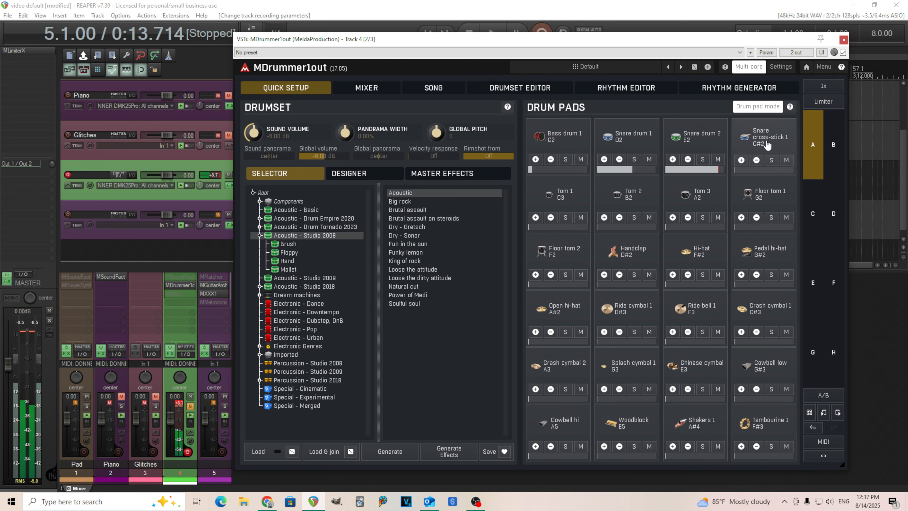
{"action": "left_click", "coordinate": [766, 142]}
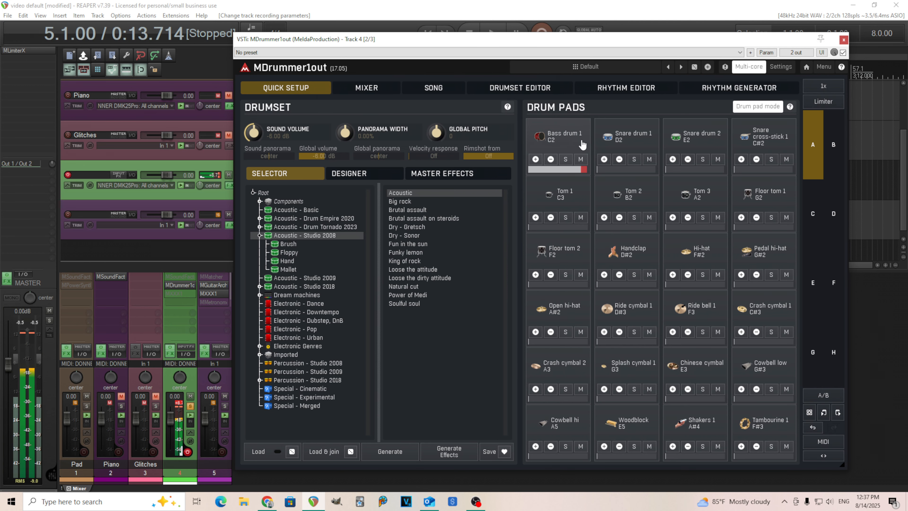
In the drumset editor, use Select on MIDI to select Bass drum 1, and switch that option off again
{"action": "left_click", "coordinate": [519, 90]}
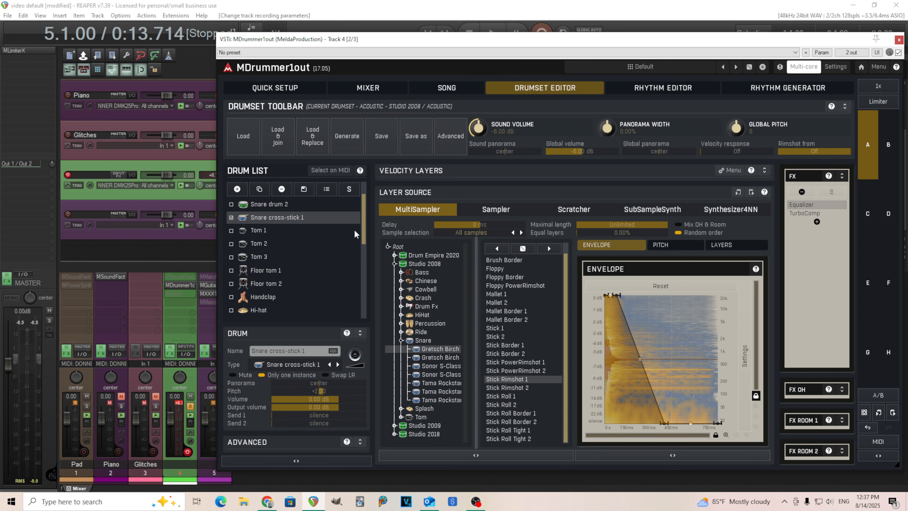
{"action": "left_click_drag", "start_coordinate": [363, 222], "coordinate": [365, 233]}
{"action": "left_click", "coordinate": [337, 173]}
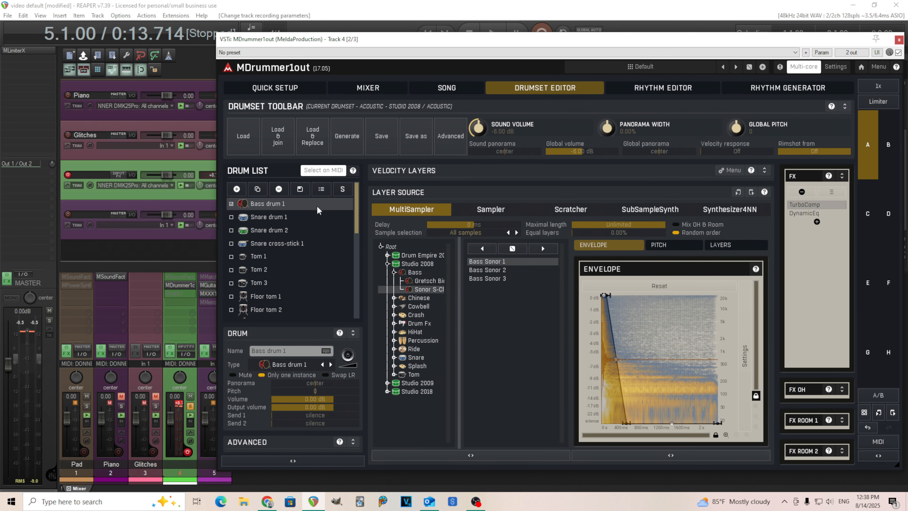
{"action": "left_click", "coordinate": [323, 170]}
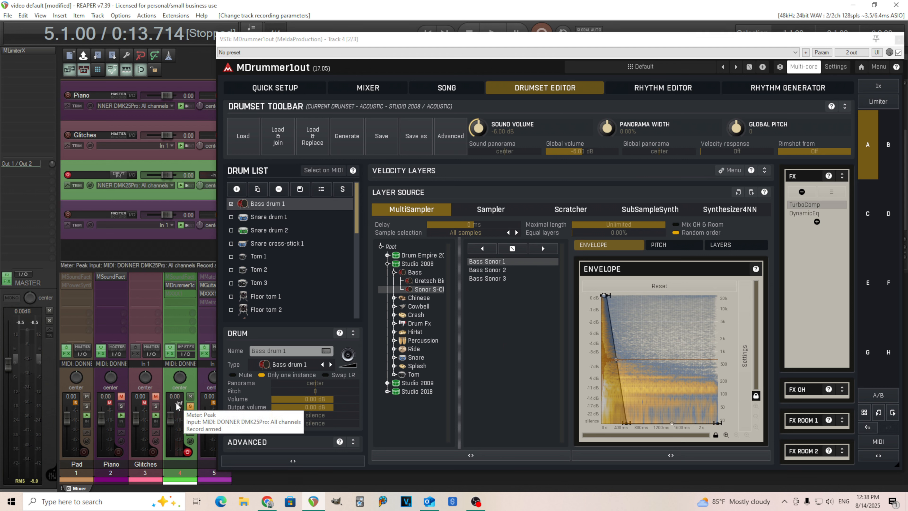
Enable the plugin's limiter and audition Bass drum 1
{"action": "left_click", "coordinate": [879, 105]}
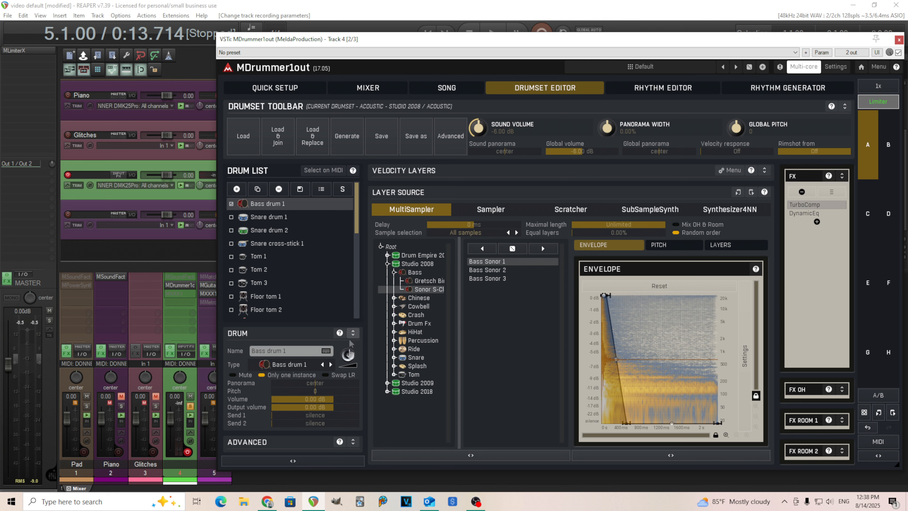
{"action": "left_click", "coordinate": [347, 361]}
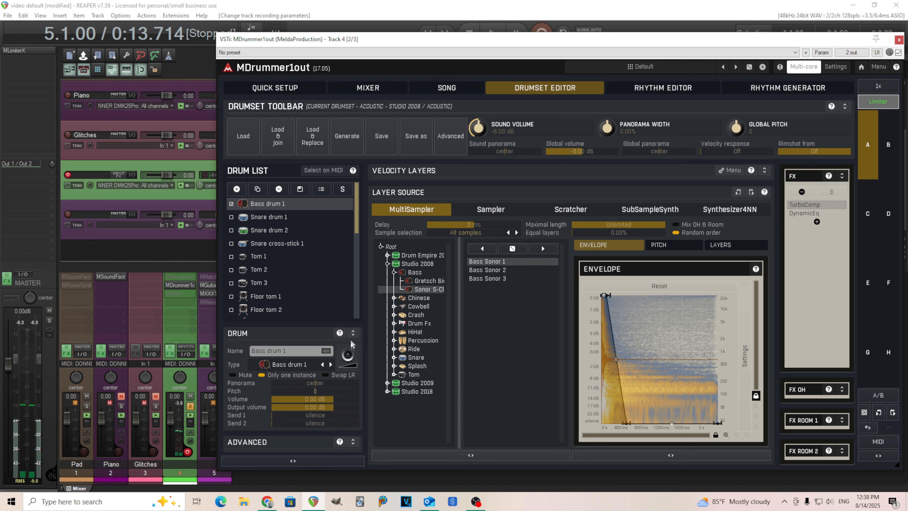
Collapse the basic drum settings, expand the advanced ones, and examine Bass drum 1's MIDI key assignment around C2
{"action": "left_click", "coordinate": [353, 333]}
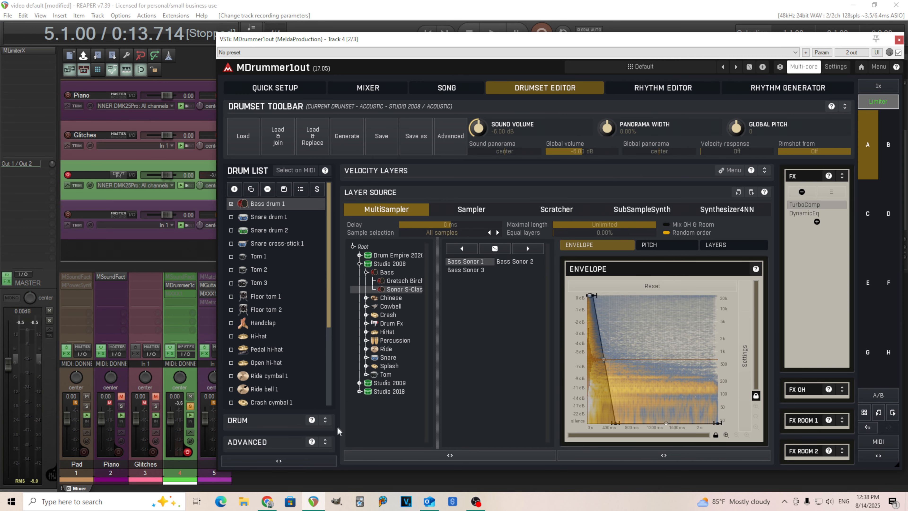
{"action": "left_click", "coordinate": [324, 442]}
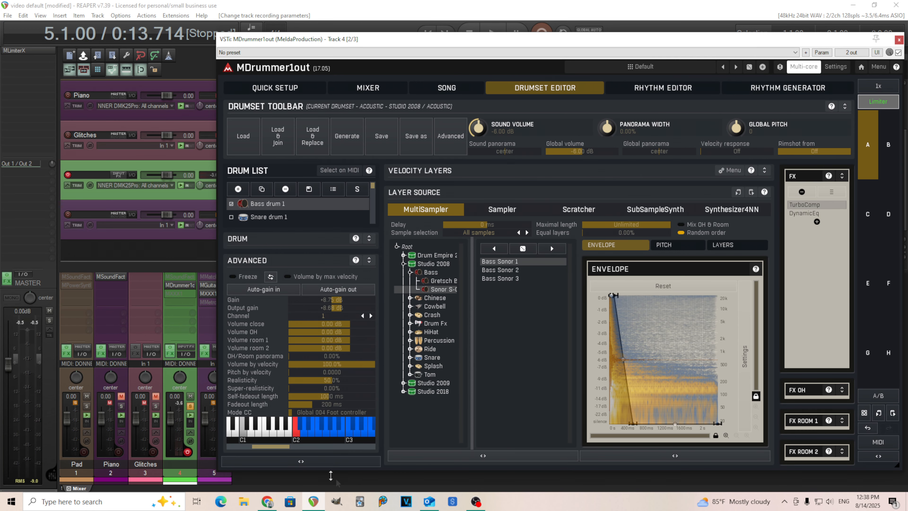
{"action": "left_click_drag", "start_coordinate": [283, 447], "coordinate": [287, 447]}
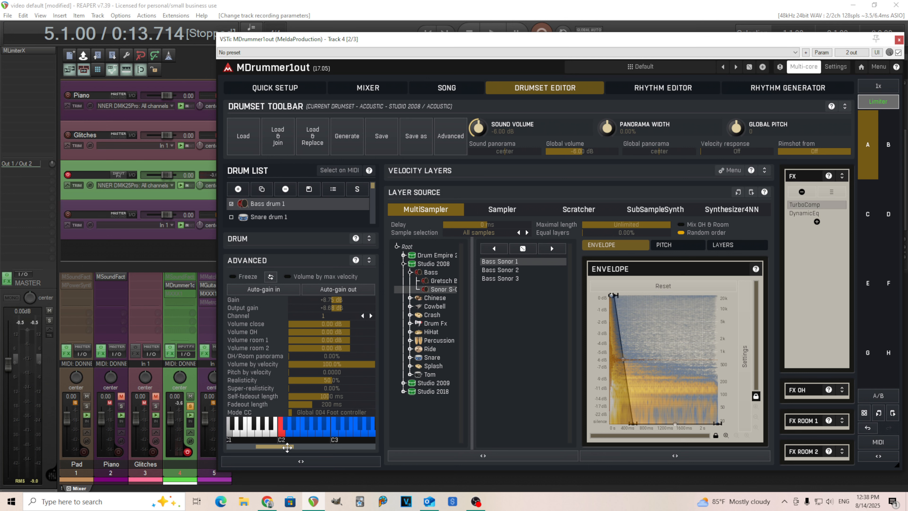
{"action": "left_click", "coordinate": [281, 433]}
{"action": "left_click", "coordinate": [274, 433]}
{"action": "left_click", "coordinate": [271, 425]}
Check the MIDI key assignments of Handclap and Pedal hi-hat
{"action": "left_click_drag", "start_coordinate": [372, 185], "coordinate": [358, 211]}
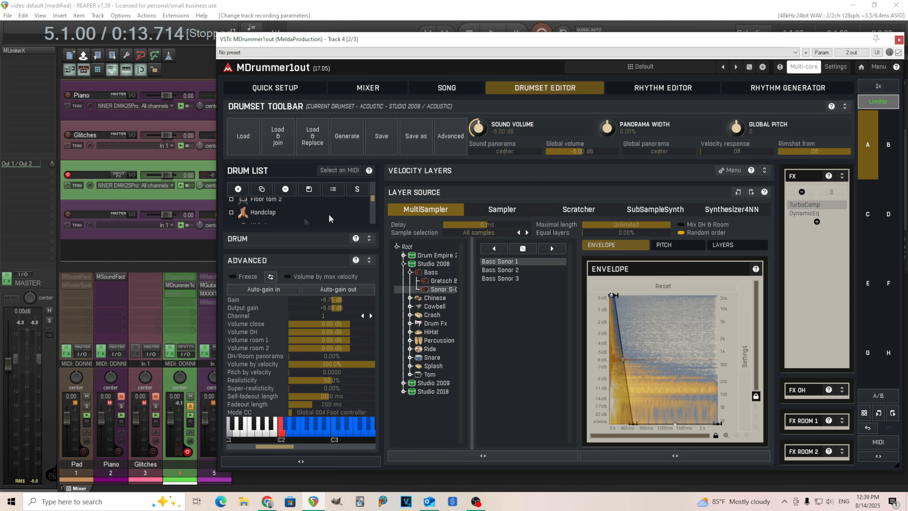
{"action": "left_click", "coordinate": [273, 214]}
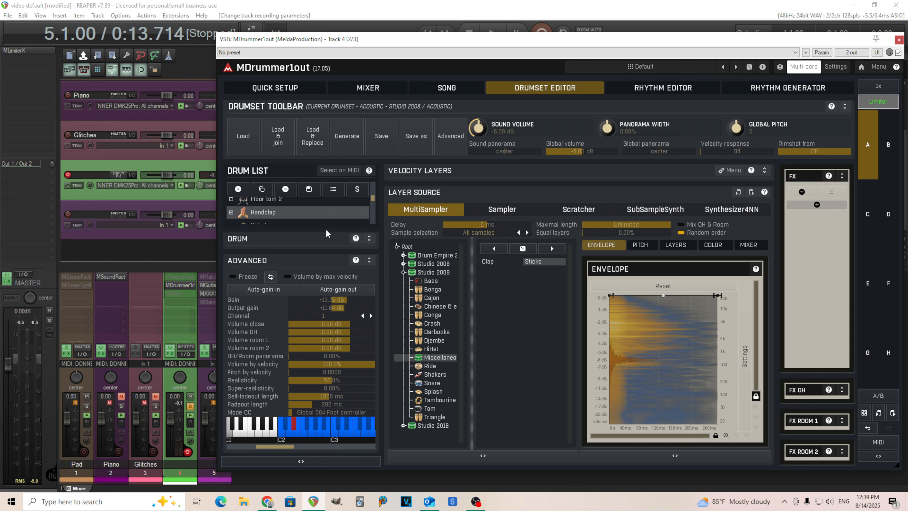
{"action": "left_click_drag", "start_coordinate": [373, 196], "coordinate": [374, 202]}
{"action": "left_click", "coordinate": [304, 215]}
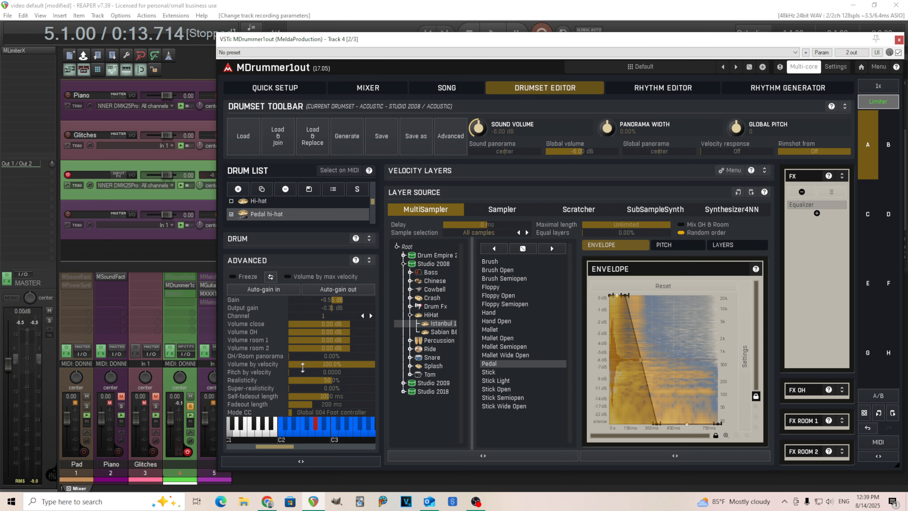
Check Tambourine 1's MIDI key assignment in the advanced settings and collapse them to show the full drum list
{"action": "left_click", "coordinate": [369, 262]}
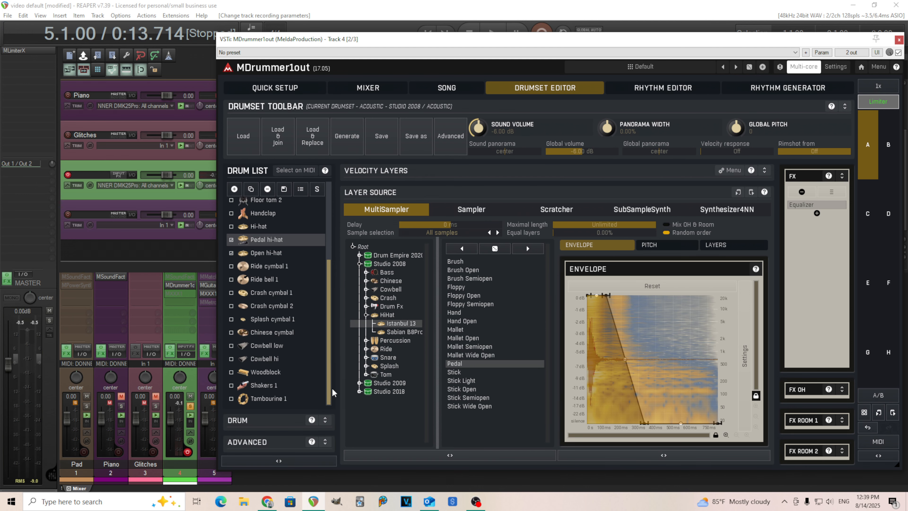
{"action": "left_click", "coordinate": [290, 399]}
{"action": "left_click", "coordinate": [325, 441]}
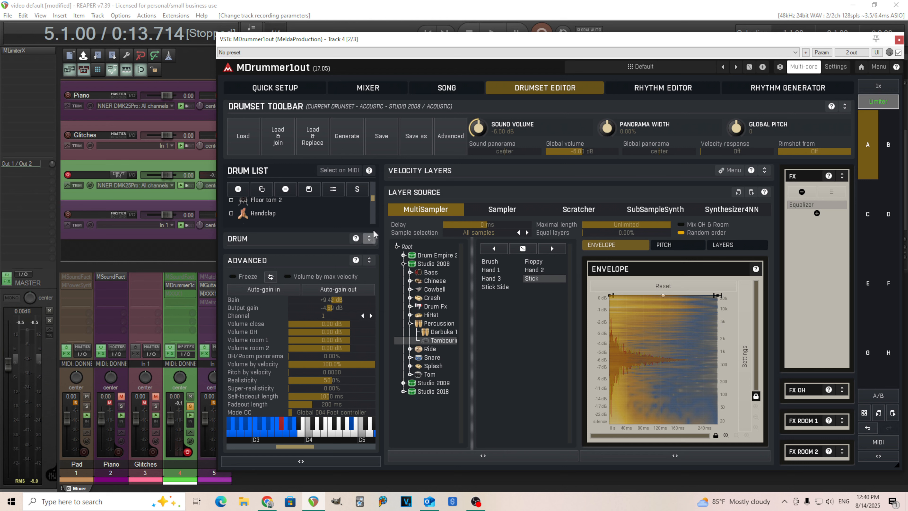
{"action": "left_click", "coordinate": [369, 262]}
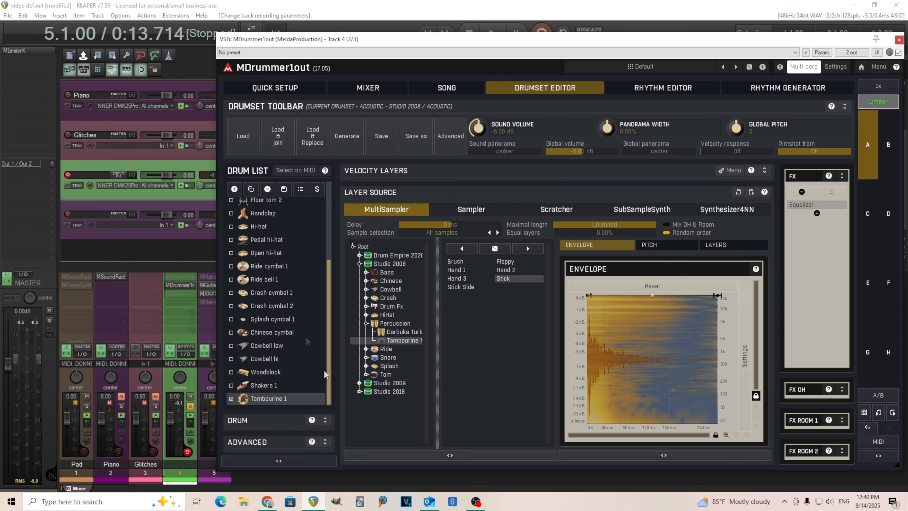
View the drum types available for a new drum and leave the selection without adding one
{"action": "left_click", "coordinate": [234, 189]}
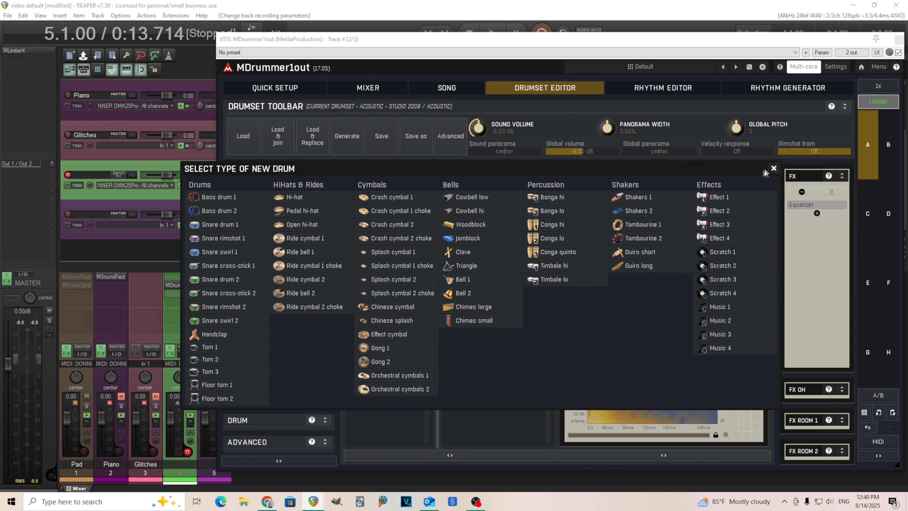
{"action": "left_click", "coordinate": [774, 168]}
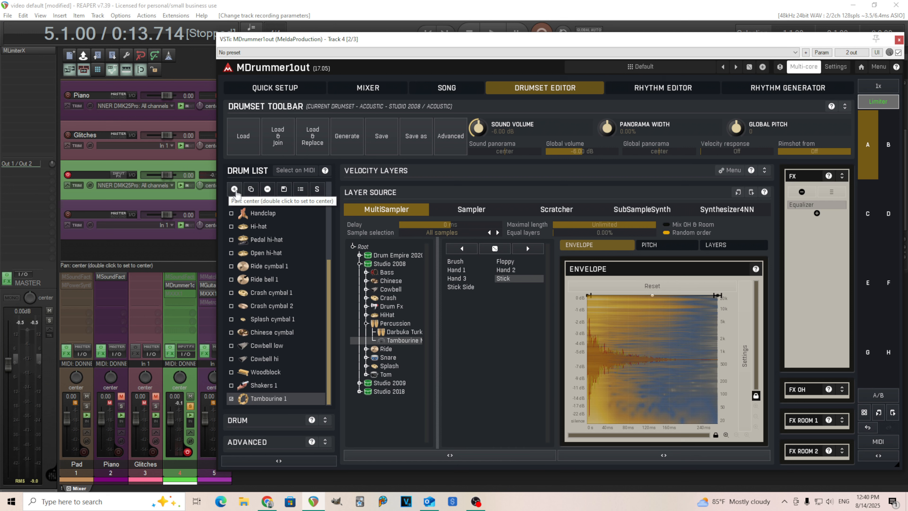
Open the load-and-join drumset browser and look through its Components folder, including the Toms category
{"action": "left_click", "coordinate": [285, 154]}
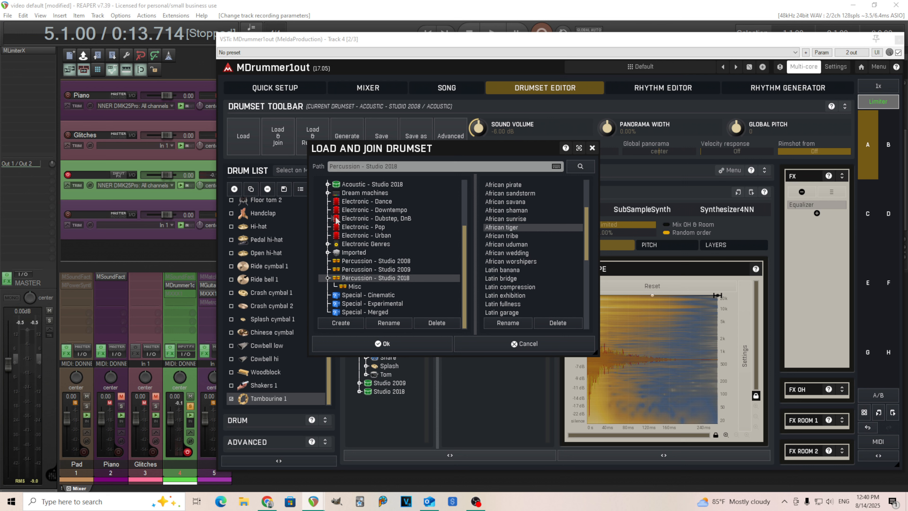
{"action": "left_click_drag", "start_coordinate": [463, 248], "coordinate": [464, 168]}
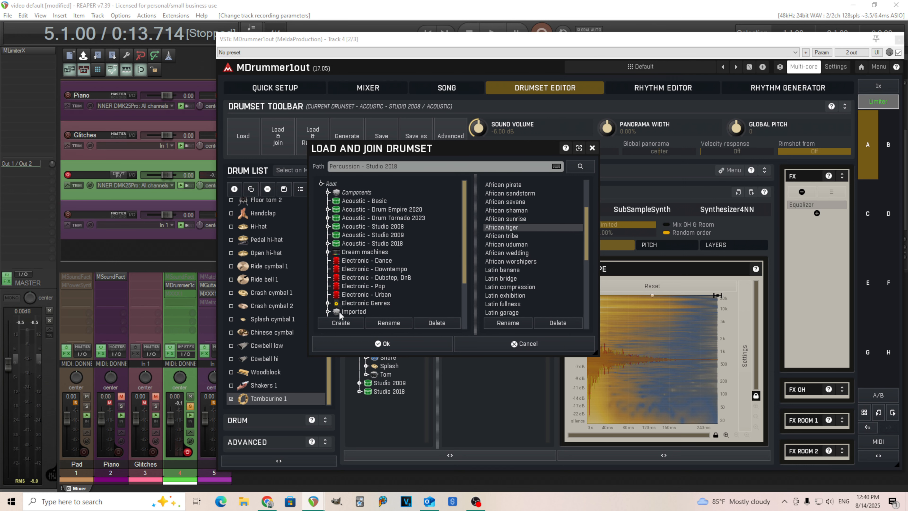
{"action": "left_click", "coordinate": [327, 192]}
{"action": "scroll", "coordinate": [413, 228], "scroll_direction": "down", "scroll_amount": 2}
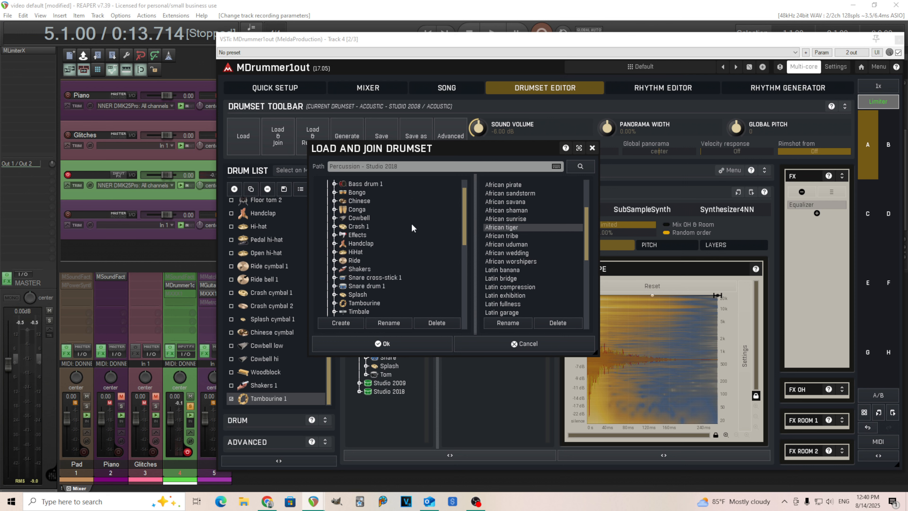
{"action": "scroll", "coordinate": [361, 303], "scroll_direction": "up", "scroll_amount": 2}
{"action": "left_click", "coordinate": [335, 295]}
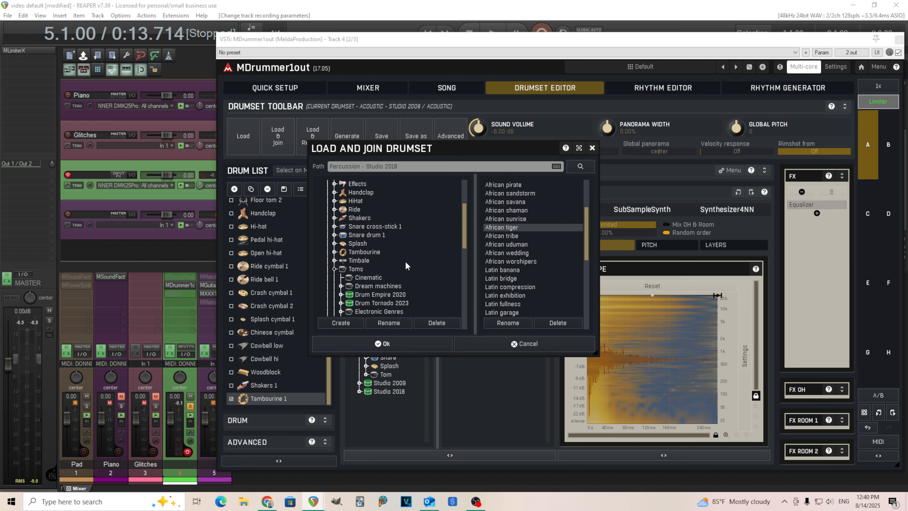
{"action": "scroll", "coordinate": [378, 285], "scroll_direction": "down", "scroll_amount": 1}
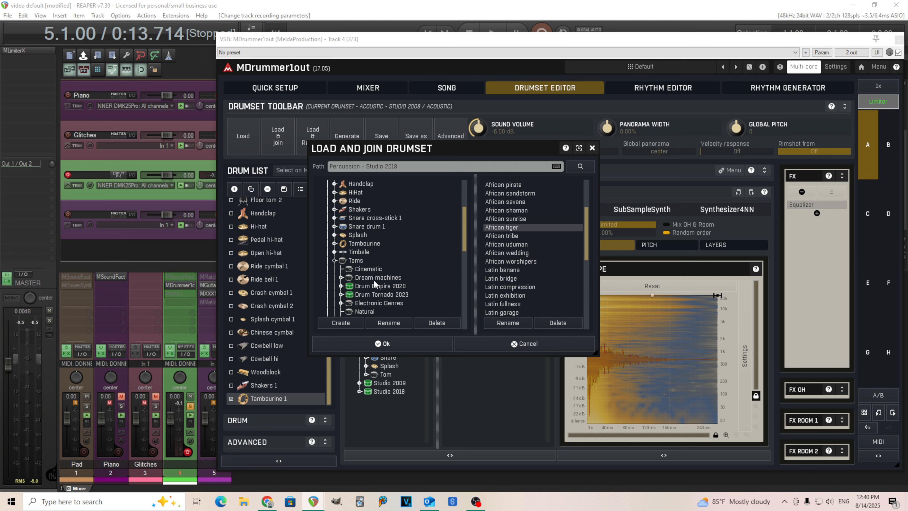
{"action": "left_click", "coordinate": [335, 260]}
{"action": "scroll", "coordinate": [343, 257], "scroll_direction": "up", "scroll_amount": 1}
{"action": "scroll", "coordinate": [343, 258], "scroll_direction": "up", "scroll_amount": 3}
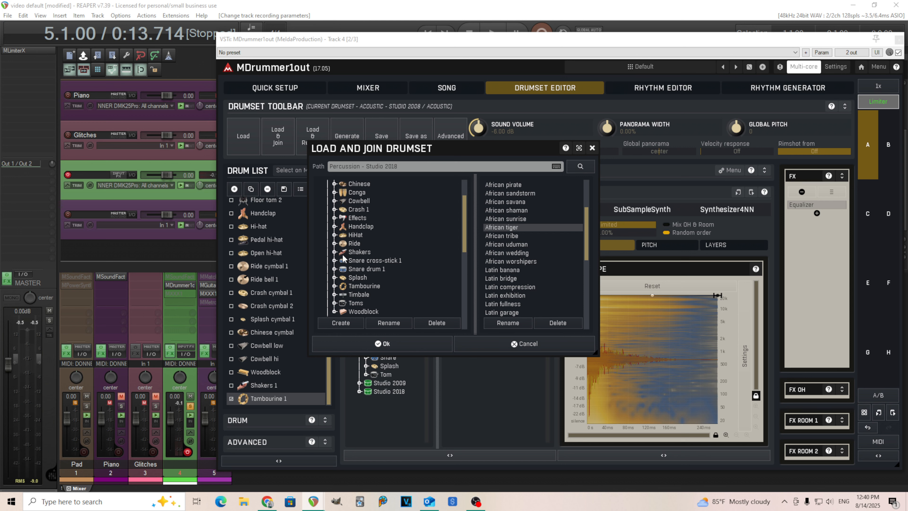
Examine the Bongo components under Studio 2018, including the African and Kenkeni folders, and collapse the Bongo category
{"action": "left_click", "coordinate": [335, 201]}
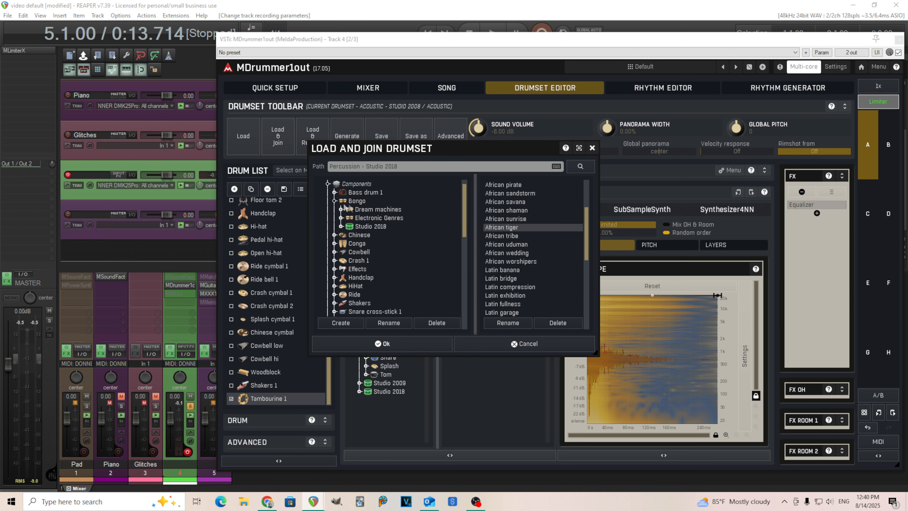
{"action": "left_click", "coordinate": [341, 226]}
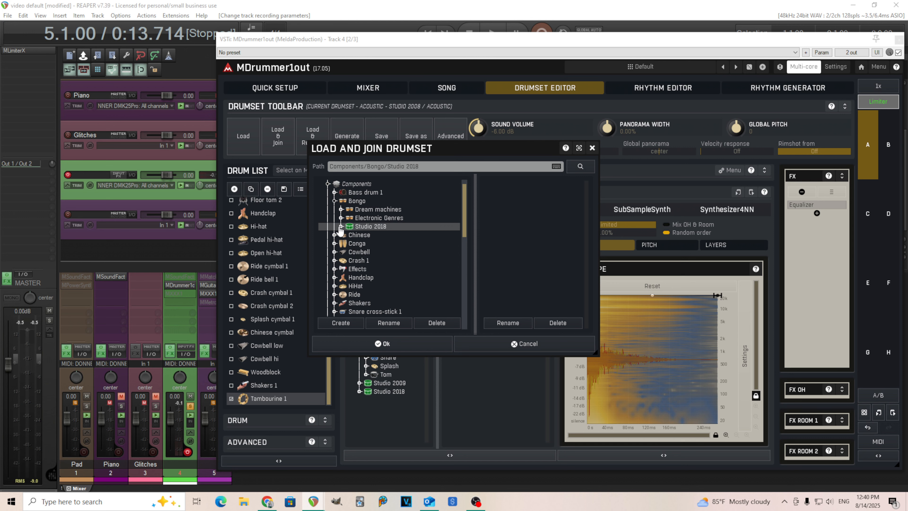
{"action": "left_click", "coordinate": [340, 226]}
{"action": "scroll", "coordinate": [349, 221], "scroll_direction": "down", "scroll_amount": 1}
{"action": "left_click", "coordinate": [349, 218]}
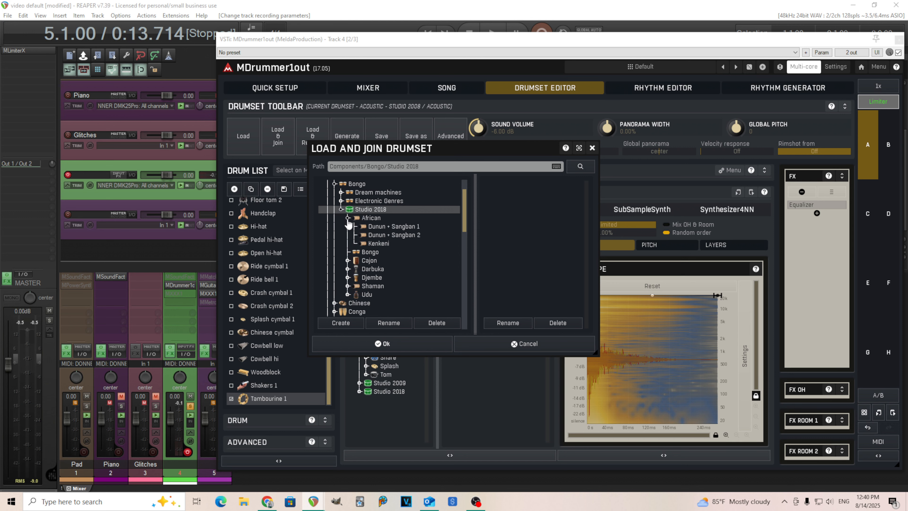
{"action": "left_click", "coordinate": [375, 218]}
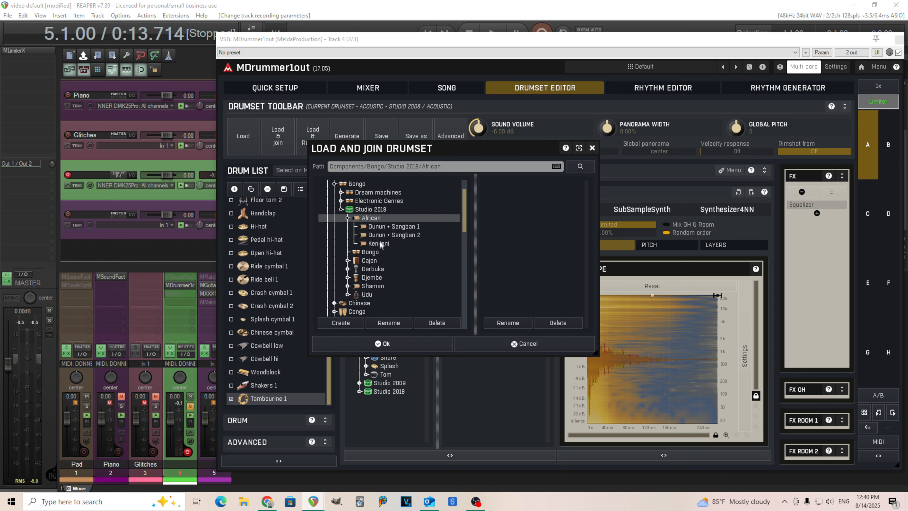
{"action": "left_click", "coordinate": [380, 243]}
{"action": "left_click", "coordinate": [349, 218]}
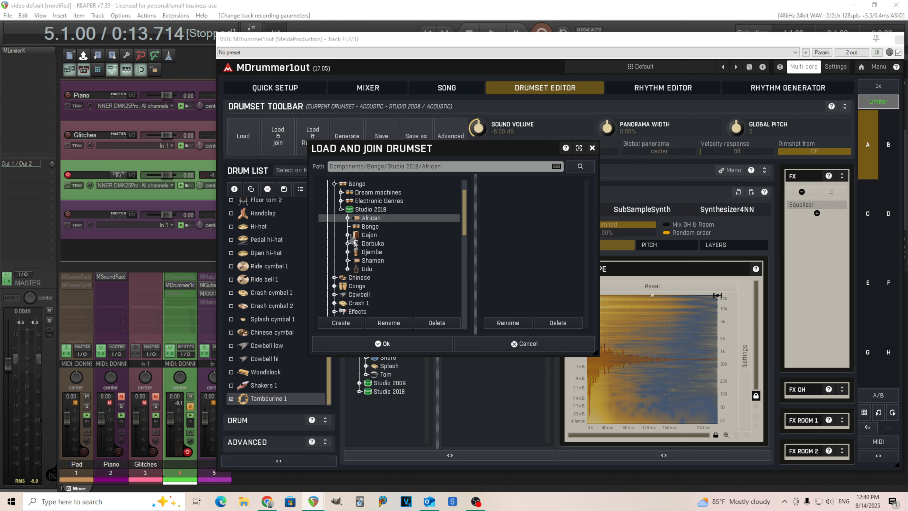
{"action": "left_click", "coordinate": [348, 269]}
{"action": "left_click", "coordinate": [341, 209]}
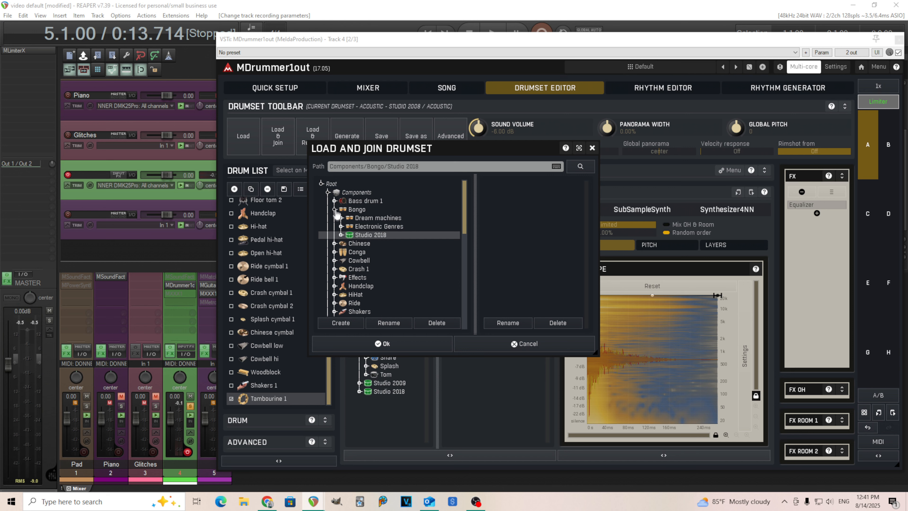
{"action": "left_click", "coordinate": [334, 209]}
Browse the drumsets offered under Percussion - Studio 2018 and Percussion - Studio 2009
{"action": "scroll", "coordinate": [366, 224], "scroll_direction": "down", "scroll_amount": 5}
{"action": "scroll", "coordinate": [410, 253], "scroll_direction": "down", "scroll_amount": 2}
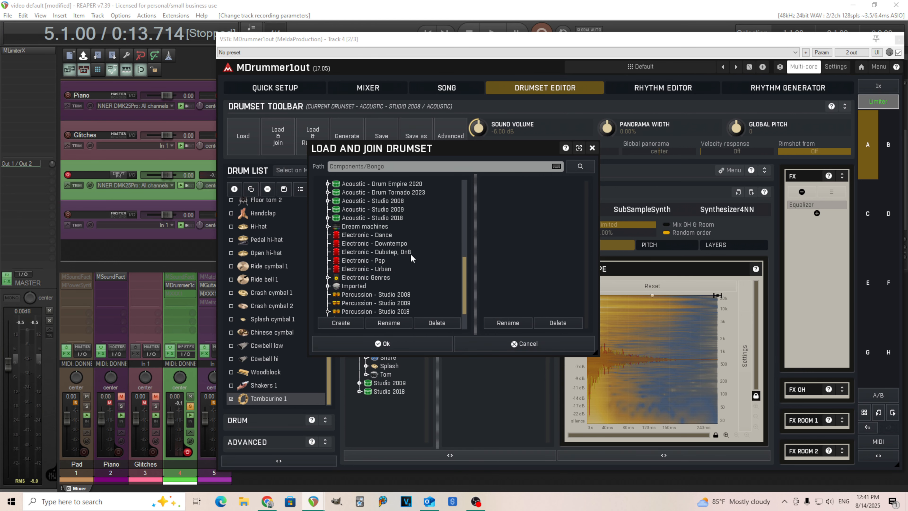
{"action": "scroll", "coordinate": [410, 253], "scroll_direction": "down", "scroll_amount": 2}
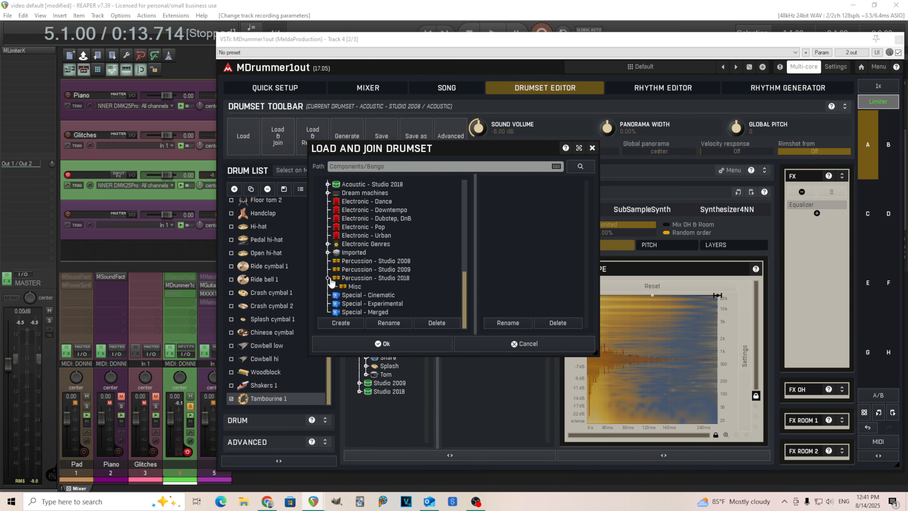
{"action": "left_click", "coordinate": [346, 279]}
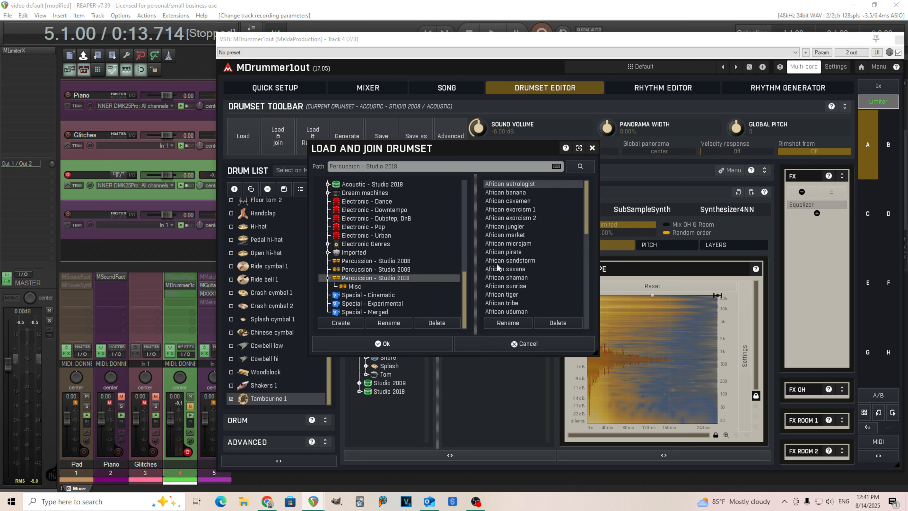
{"action": "left_click", "coordinate": [392, 270]}
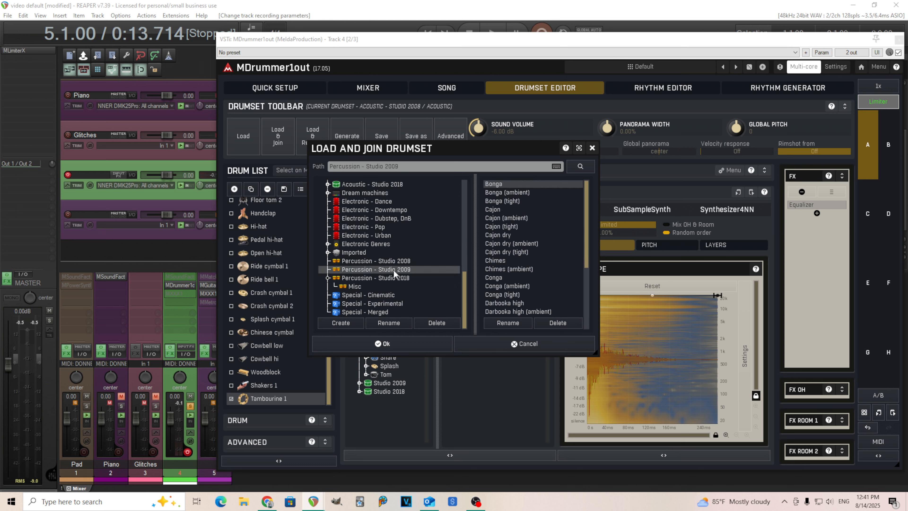
{"action": "scroll", "coordinate": [535, 268], "scroll_direction": "down", "scroll_amount": 4}
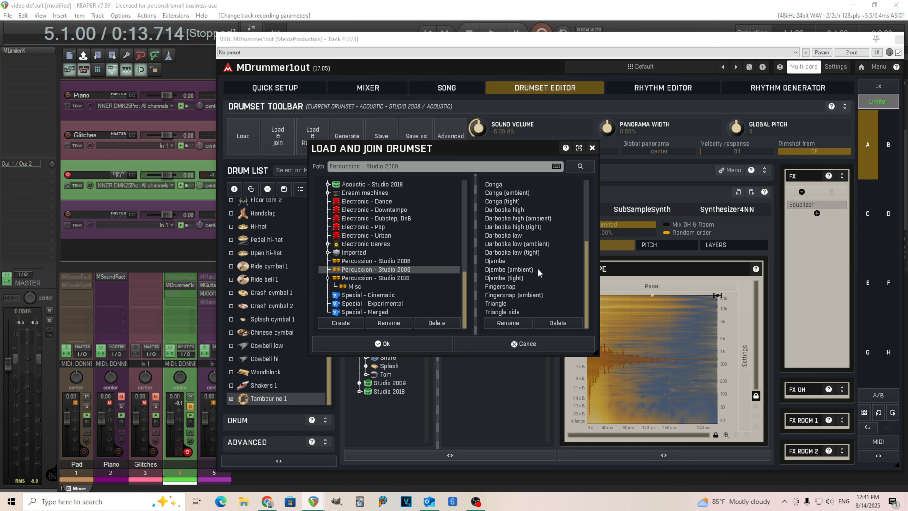
{"action": "scroll", "coordinate": [538, 273], "scroll_direction": "up", "scroll_amount": 2}
Join the Percussion 1 drumset from Percussion - Studio 2008 to the current drumset
{"action": "left_click", "coordinate": [371, 261]}
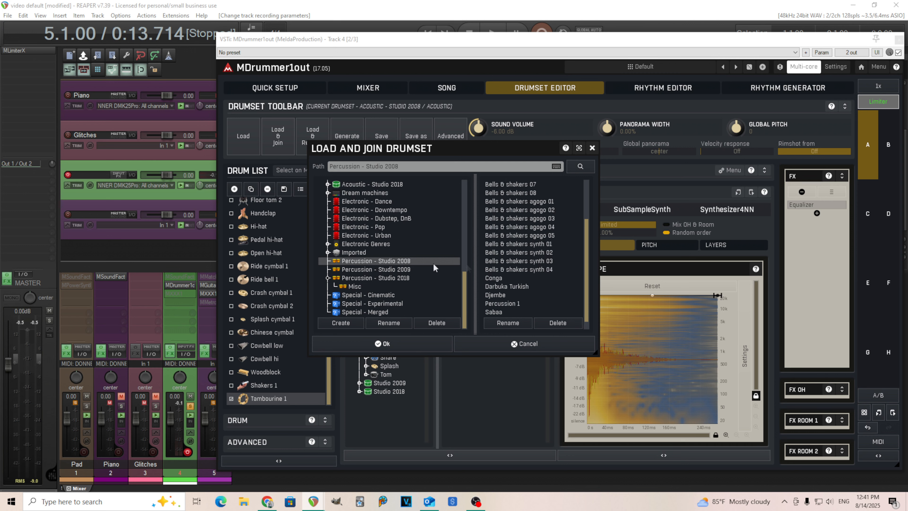
{"action": "scroll", "coordinate": [541, 252], "scroll_direction": "down", "scroll_amount": 1}
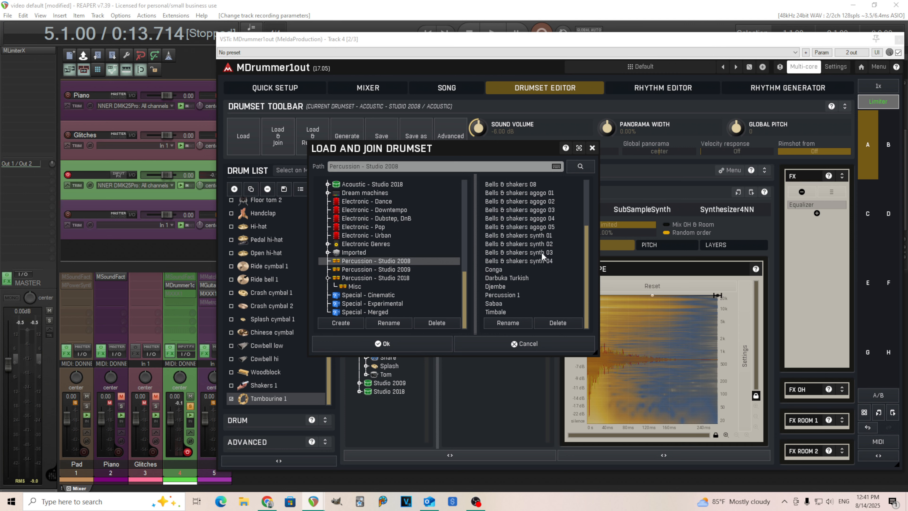
{"action": "left_click", "coordinate": [525, 297]}
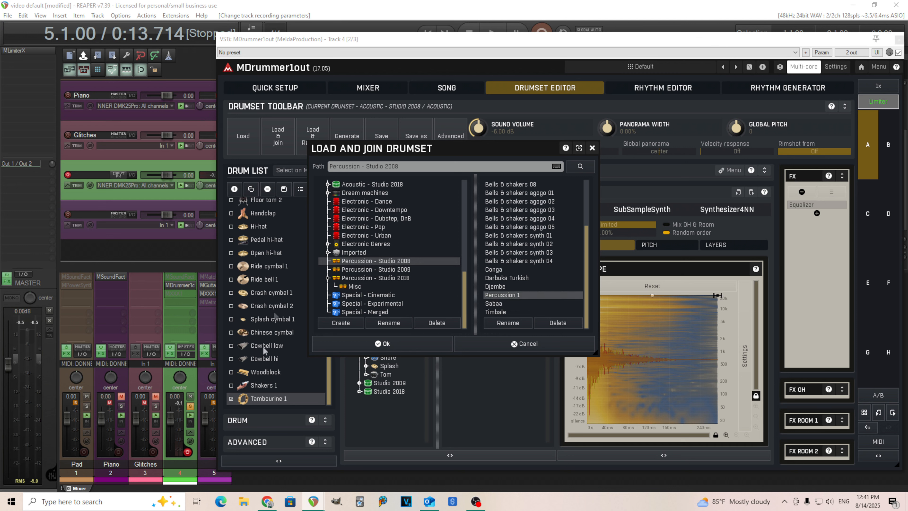
{"action": "left_click", "coordinate": [368, 344]}
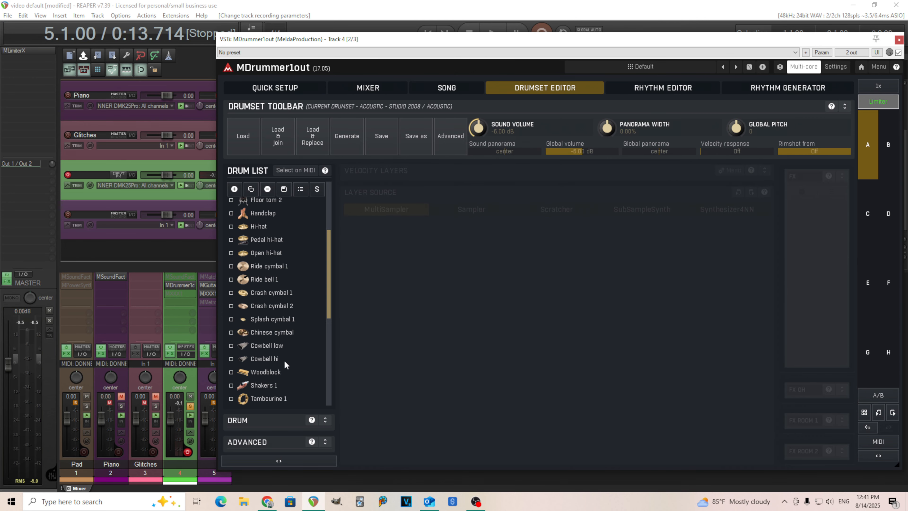
Expand the basic drum settings and audition the original Tambourine 1 and the newly joined Tambourine 1 for comparison
{"action": "left_click_drag", "start_coordinate": [326, 304], "coordinate": [335, 395]}
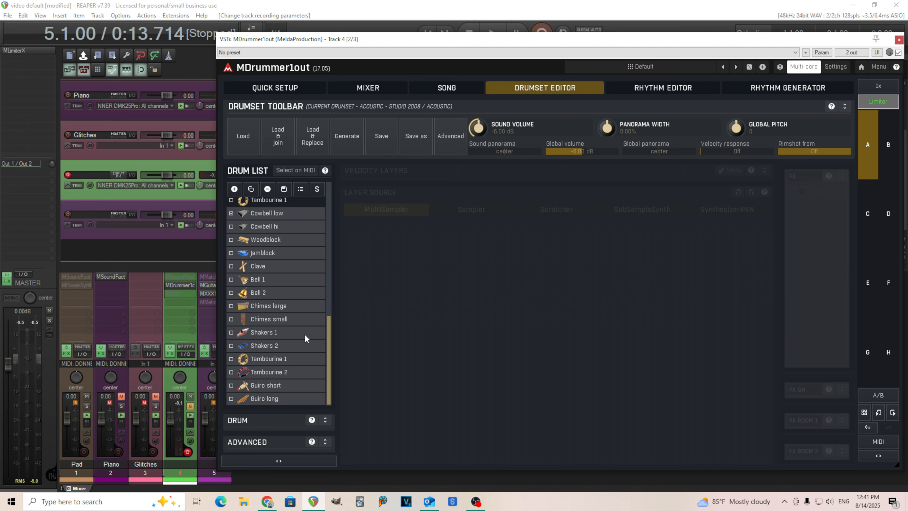
{"action": "left_click", "coordinate": [300, 362]}
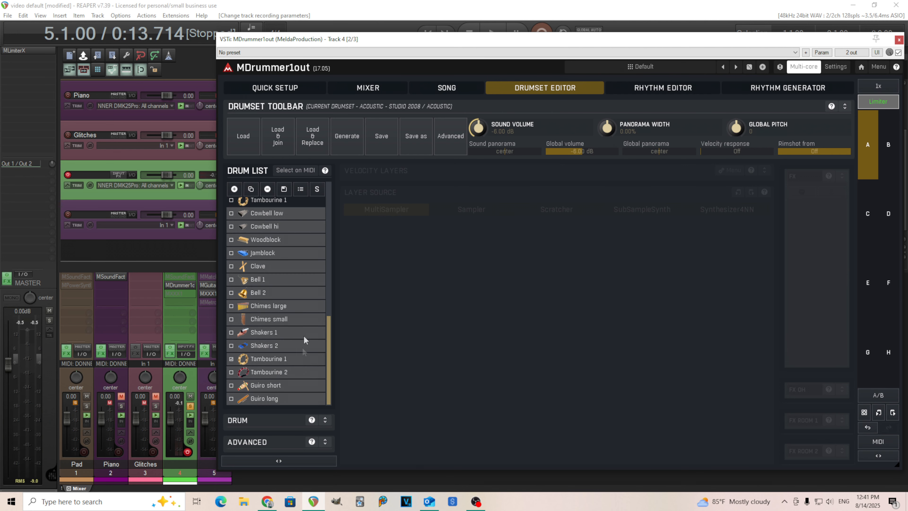
{"action": "left_click", "coordinate": [303, 204]}
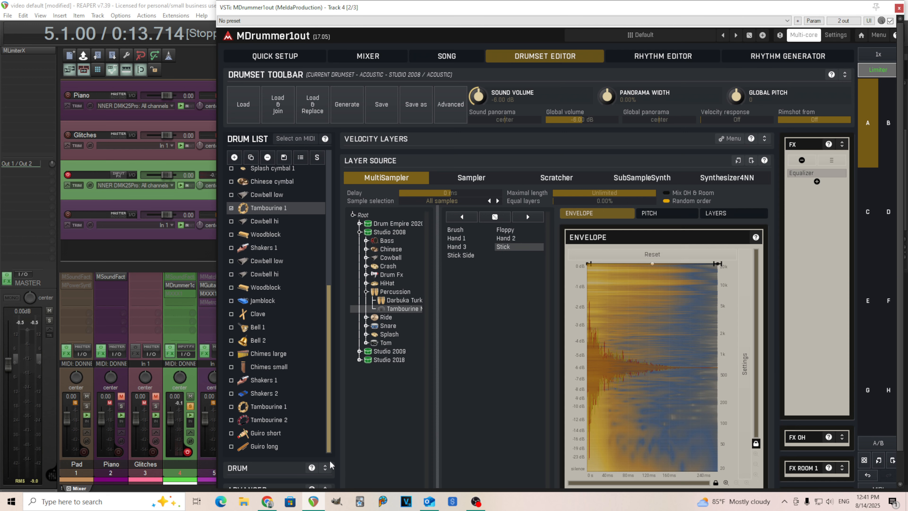
{"action": "left_click", "coordinate": [325, 468]}
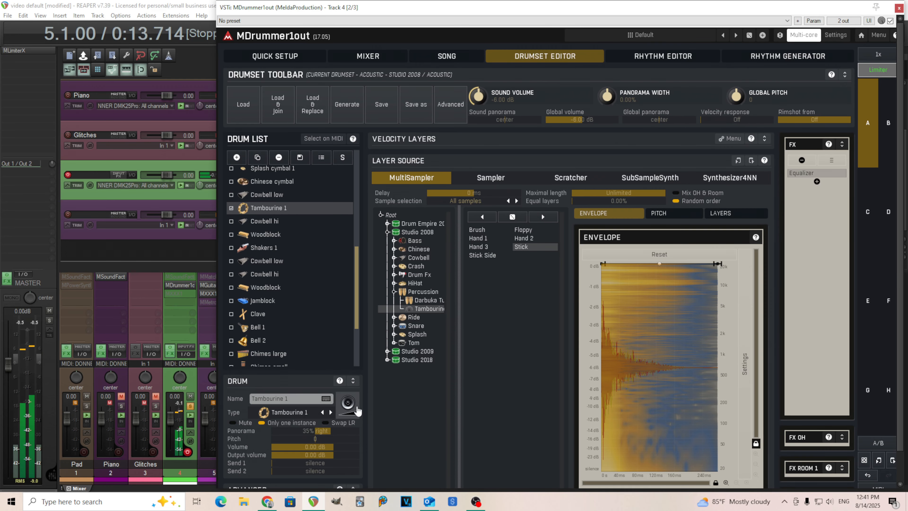
{"action": "left_click_drag", "start_coordinate": [356, 320], "coordinate": [364, 356]}
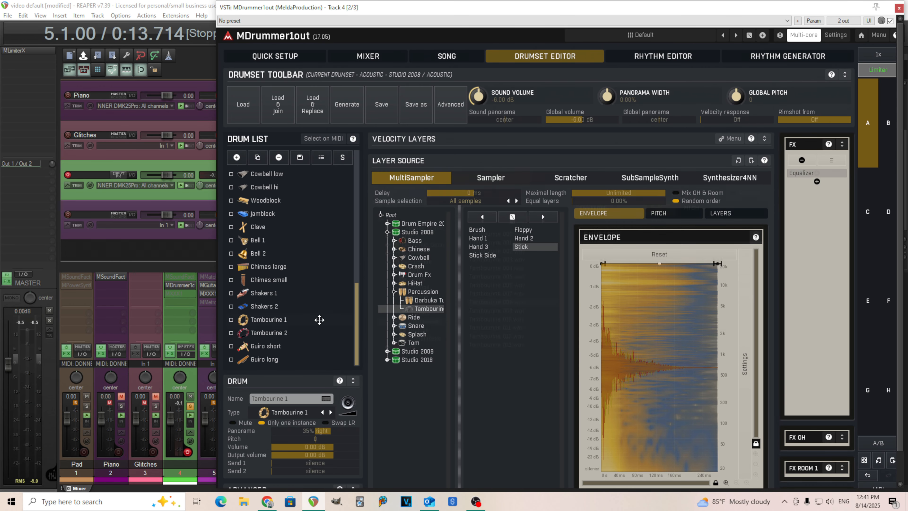
{"action": "left_click", "coordinate": [316, 319]}
{"action": "left_click", "coordinate": [357, 404]}
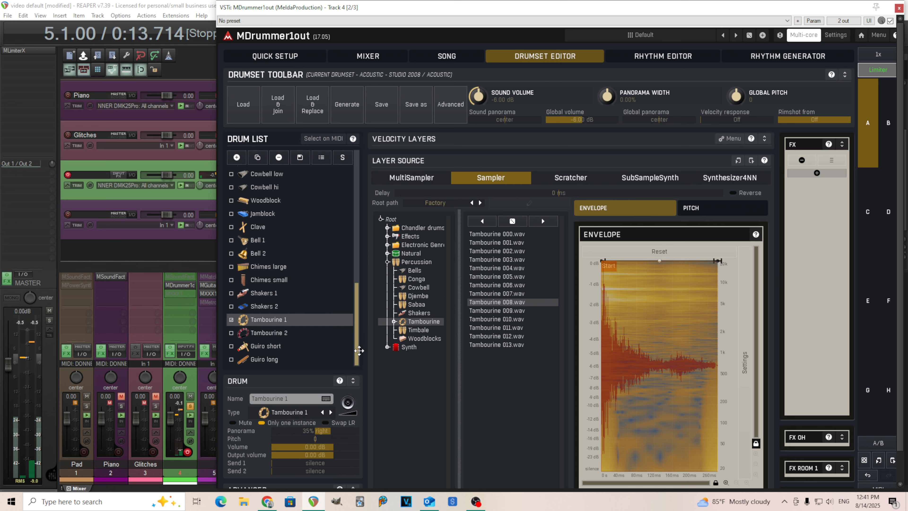
Remove the original Tambourine 1, Cowbell hi, Woodblock and Shakers 1 from the drum list, keeping the joined versions
{"action": "left_click_drag", "start_coordinate": [358, 323], "coordinate": [361, 299]}
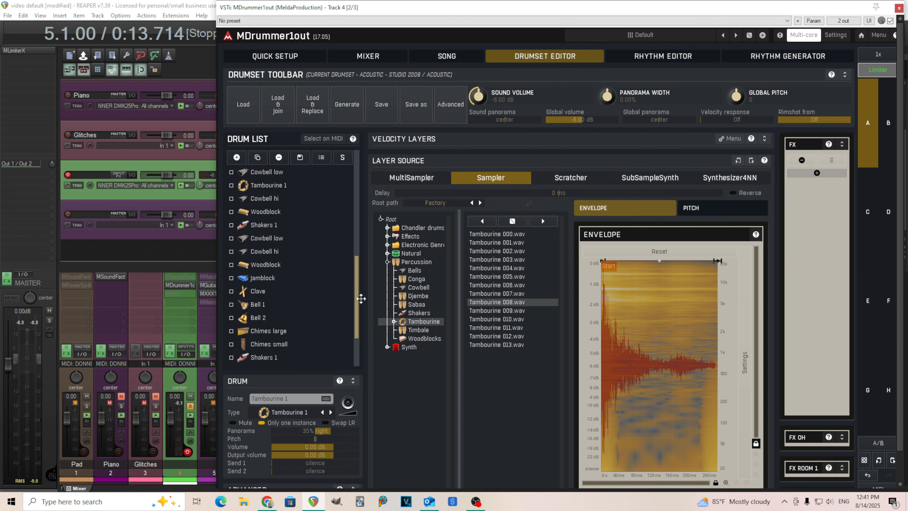
{"action": "left_click", "coordinate": [290, 187]}
{"action": "left_click", "coordinate": [279, 157]}
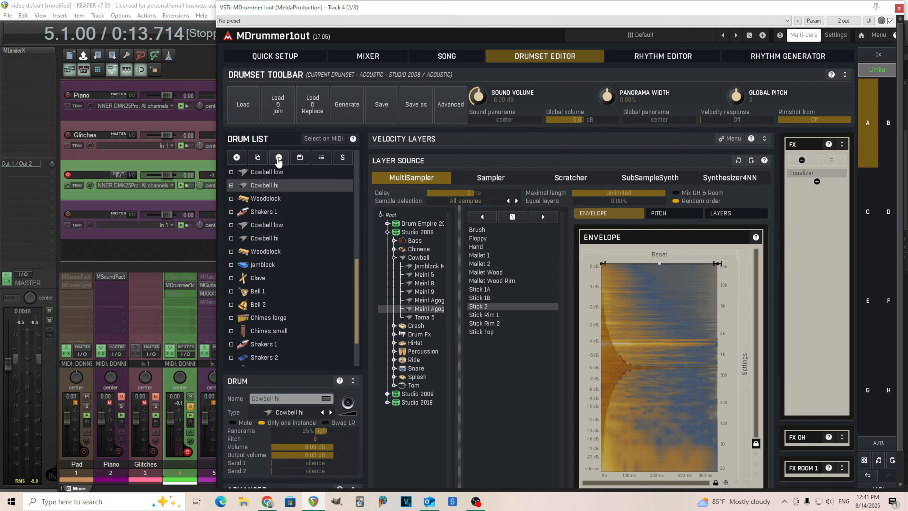
{"action": "left_click", "coordinate": [279, 157]}
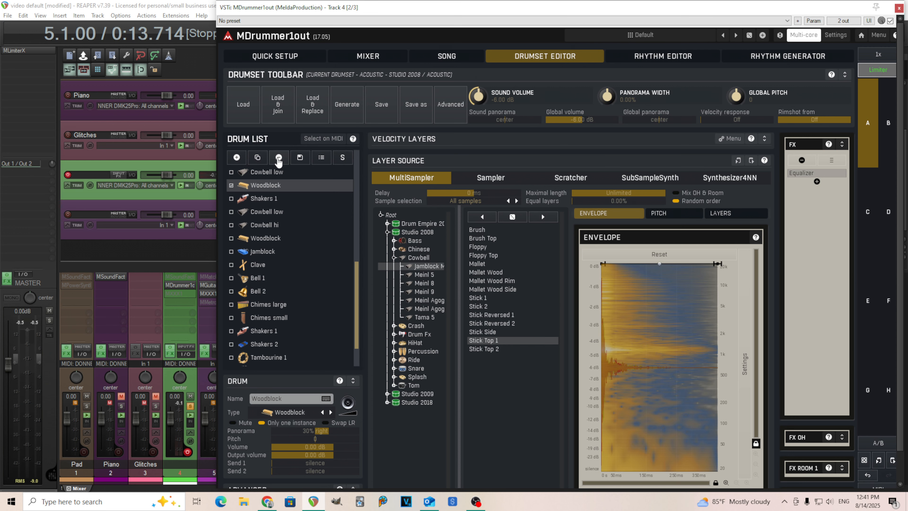
{"action": "left_click", "coordinate": [279, 157]}
{"action": "left_click", "coordinate": [279, 159]}
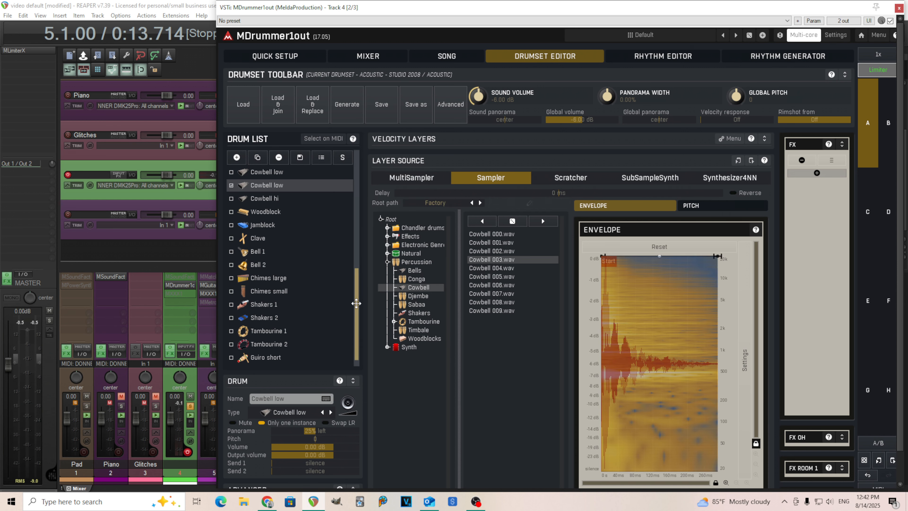
{"action": "scroll", "coordinate": [356, 303], "scroll_direction": "down", "scroll_amount": 1}
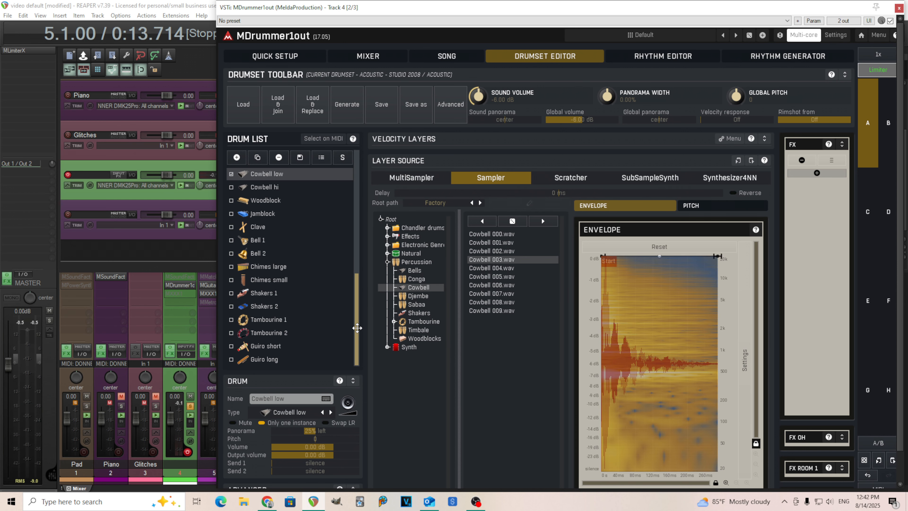
{"action": "scroll", "coordinate": [358, 309], "scroll_direction": "up", "scroll_amount": 1}
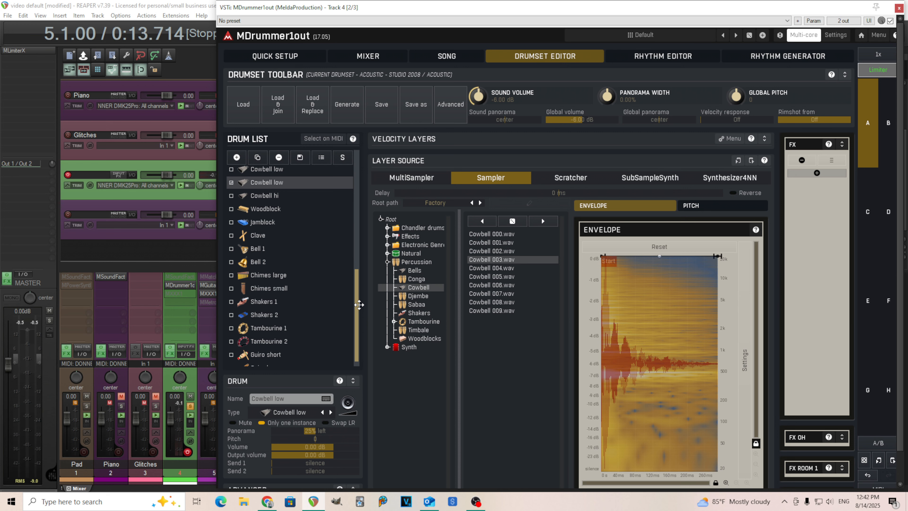
Audition the joined Cowbell low, Cowbell hi and Tambourine 2 sounds from the drum list
{"action": "left_click_drag", "start_coordinate": [359, 304], "coordinate": [359, 310]}
{"action": "left_click", "coordinate": [352, 409]}
{"action": "left_click", "coordinate": [285, 188]}
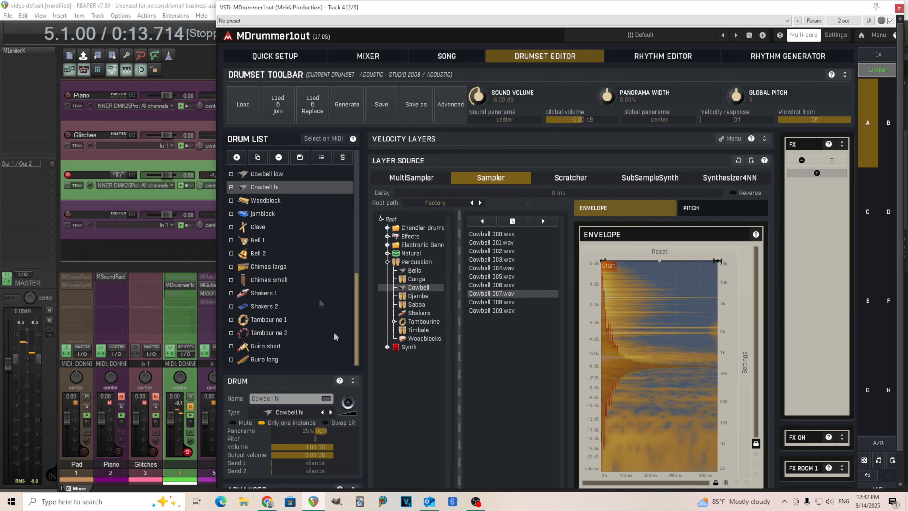
{"action": "left_click", "coordinate": [347, 408]}
{"action": "left_click", "coordinate": [303, 334]}
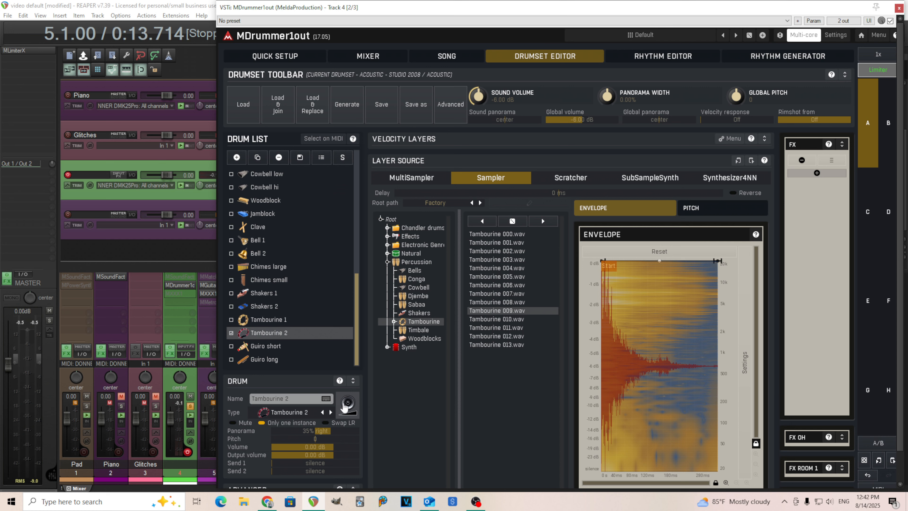
{"action": "left_click", "coordinate": [349, 406]}
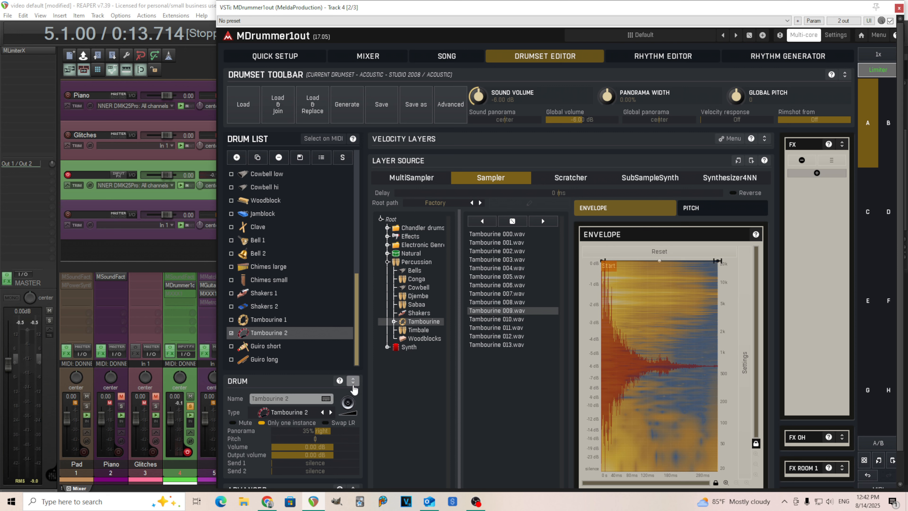
Collapse the basic drum settings, expand the advanced ones and reposition the plug-in window to examine Tambourine 2's key assignment
{"action": "left_click", "coordinate": [354, 381]}
{"action": "left_click", "coordinate": [326, 488]}
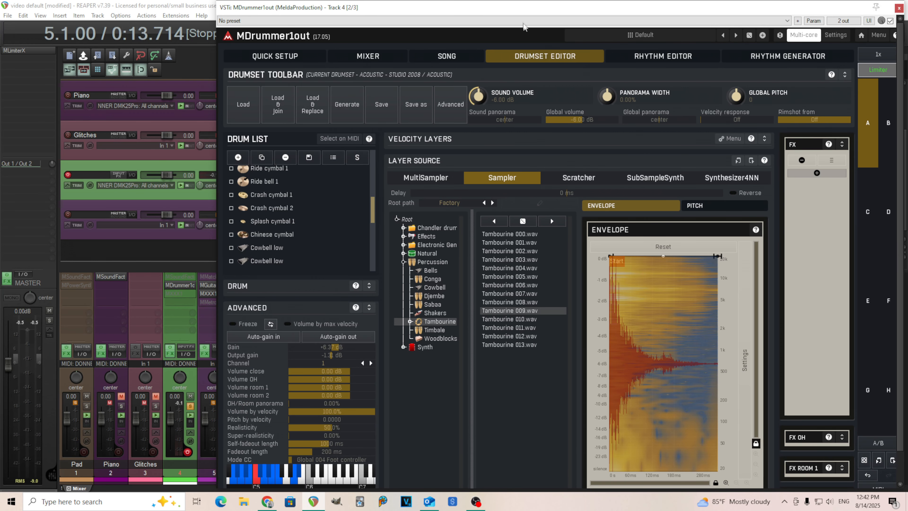
{"action": "left_click_drag", "start_coordinate": [513, 15], "coordinate": [509, 0]}
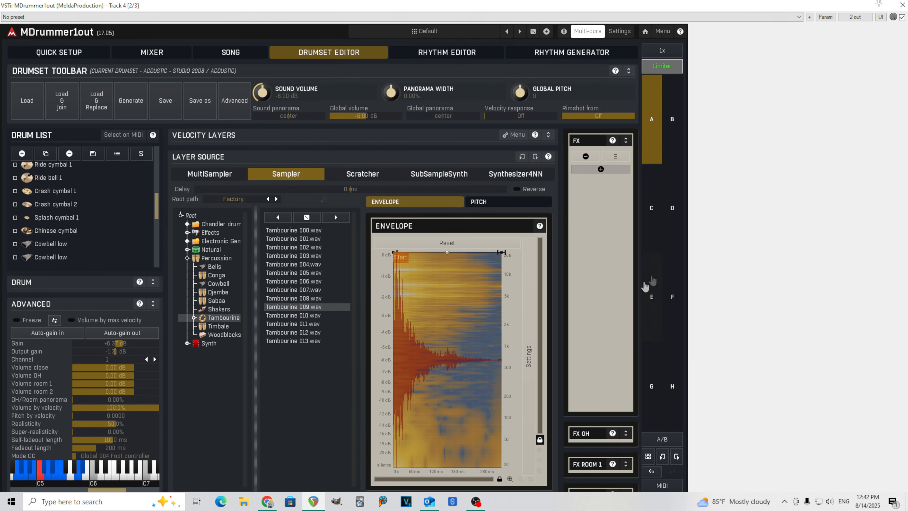
{"action": "left_click", "coordinate": [902, 4]}
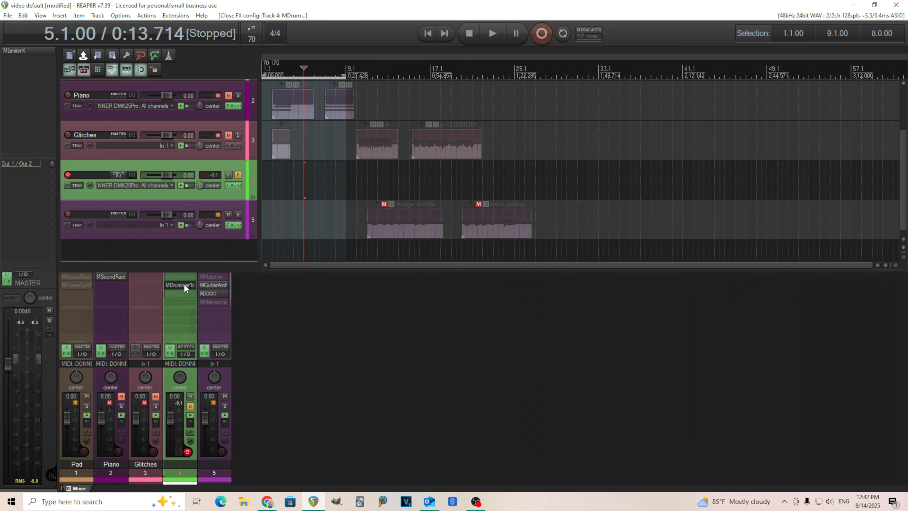
{"action": "left_click", "coordinate": [183, 283]}
{"action": "left_click_drag", "start_coordinate": [684, 253], "coordinate": [683, 291]}
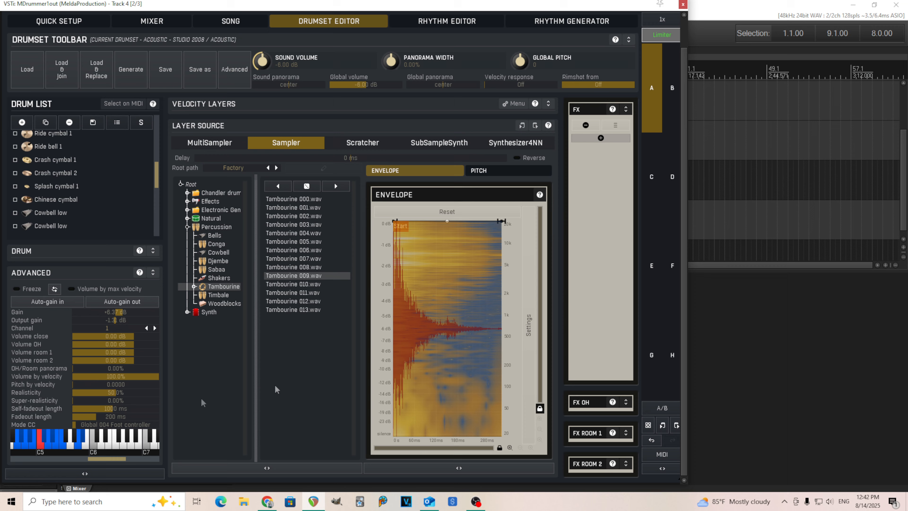
{"action": "left_click_drag", "start_coordinate": [103, 459], "coordinate": [91, 459]}
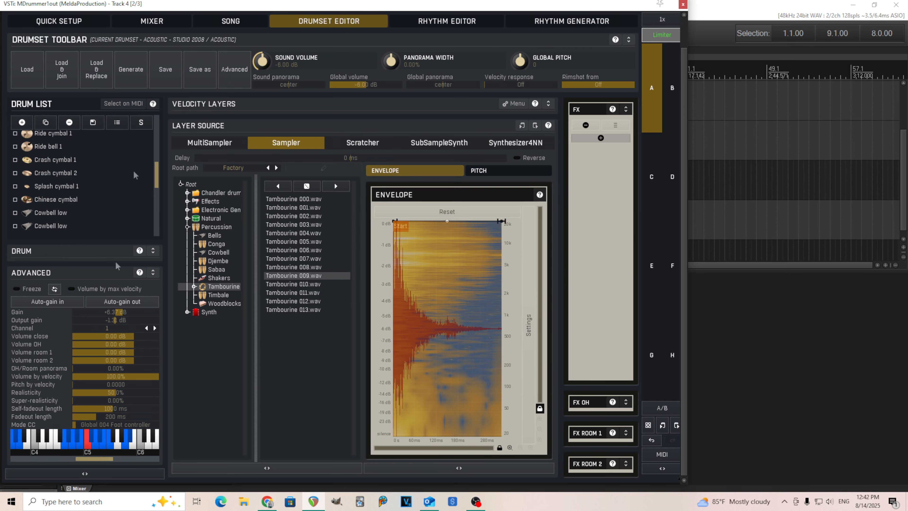
Open the rhythm editor, select the beat loop at level 18.2% on channel 1 and preview it
{"action": "left_click_drag", "start_coordinate": [134, 5], "coordinate": [263, 18]}
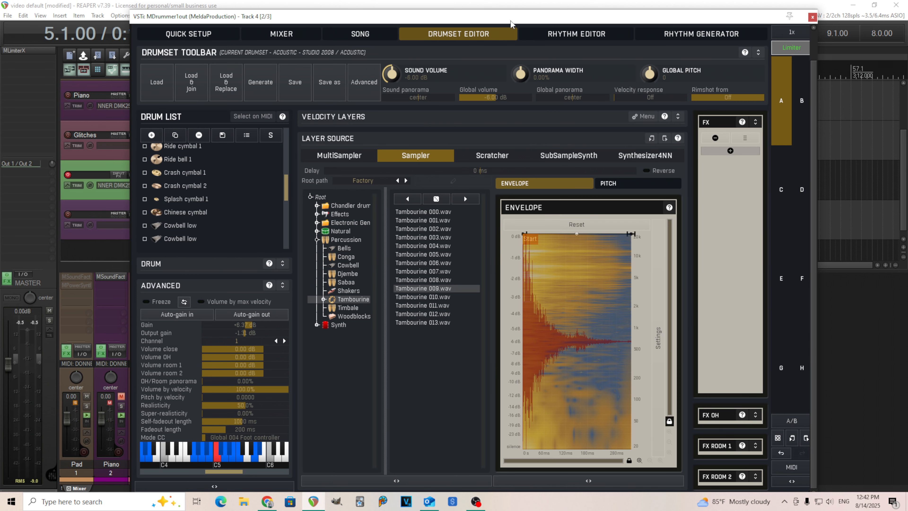
{"action": "left_click", "coordinate": [590, 35]}
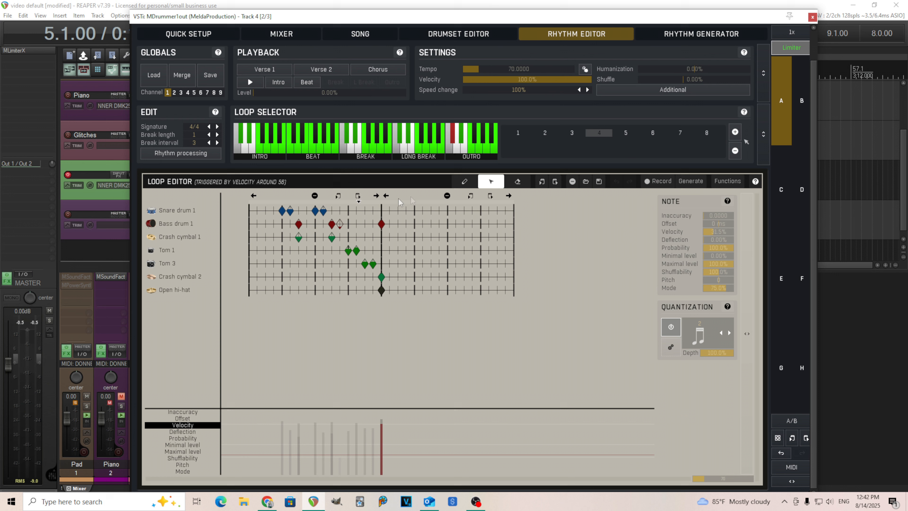
{"action": "left_click", "coordinate": [298, 150]}
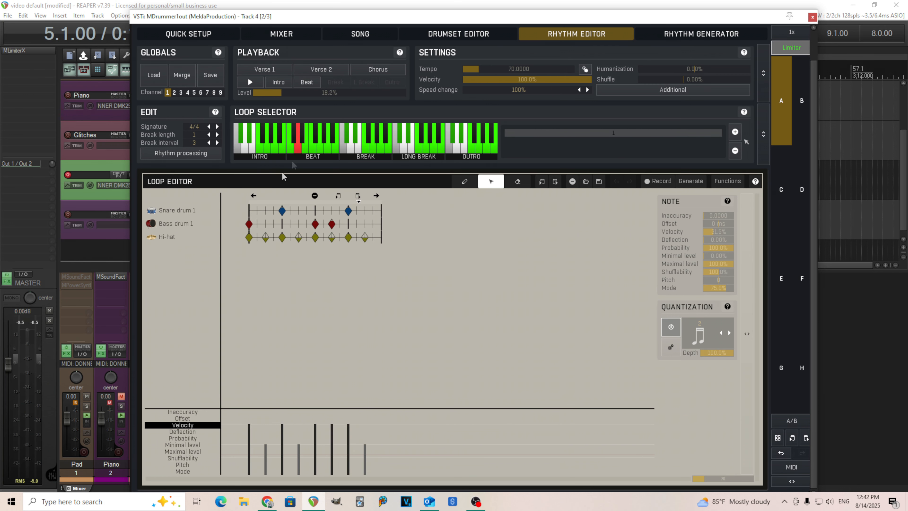
{"action": "left_click", "coordinate": [254, 83]}
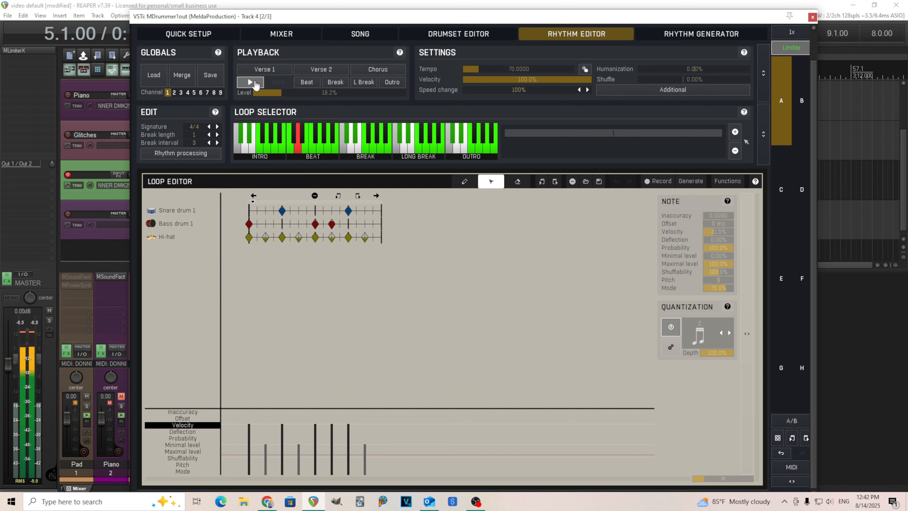
{"action": "left_click", "coordinate": [254, 82]}
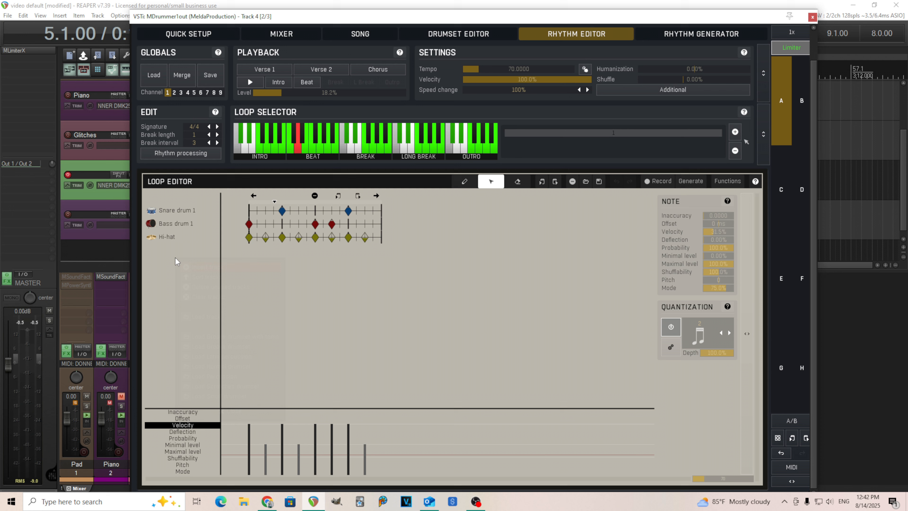
Insert a Tambourine 1 track below Hi-hat in the channel 1 beat loop
{"action": "right_click", "coordinate": [176, 262]}
{"action": "left_click", "coordinate": [186, 266]}
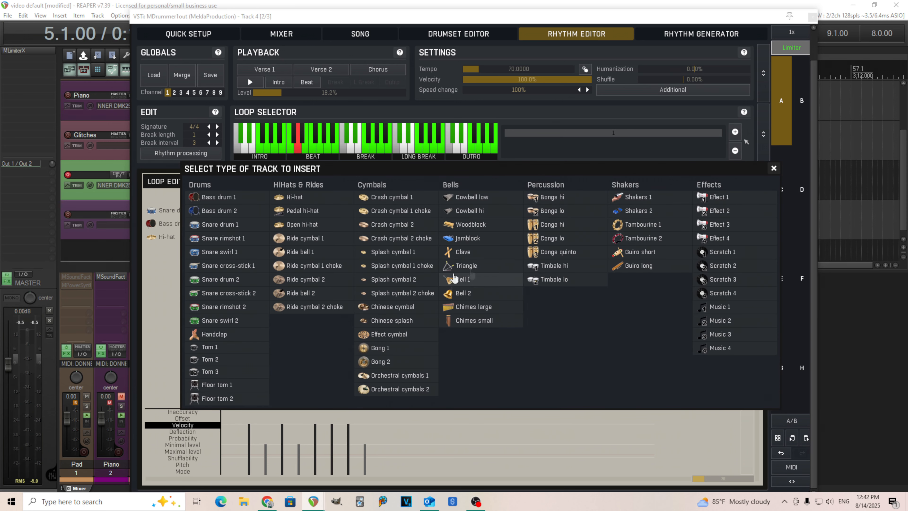
{"action": "left_click", "coordinate": [642, 224]}
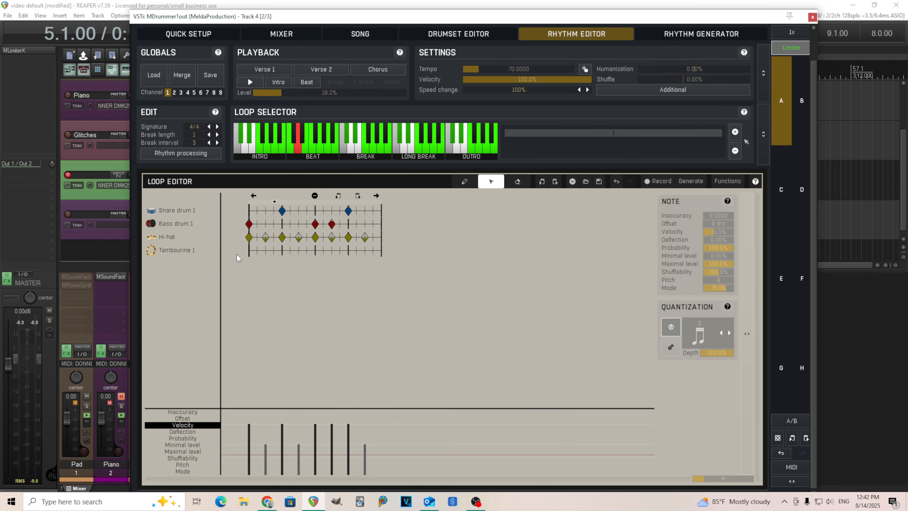
Draw Tambourine 1 notes on every eighth note of the bar, with the note velocity raised
{"action": "left_click", "coordinate": [467, 183]}
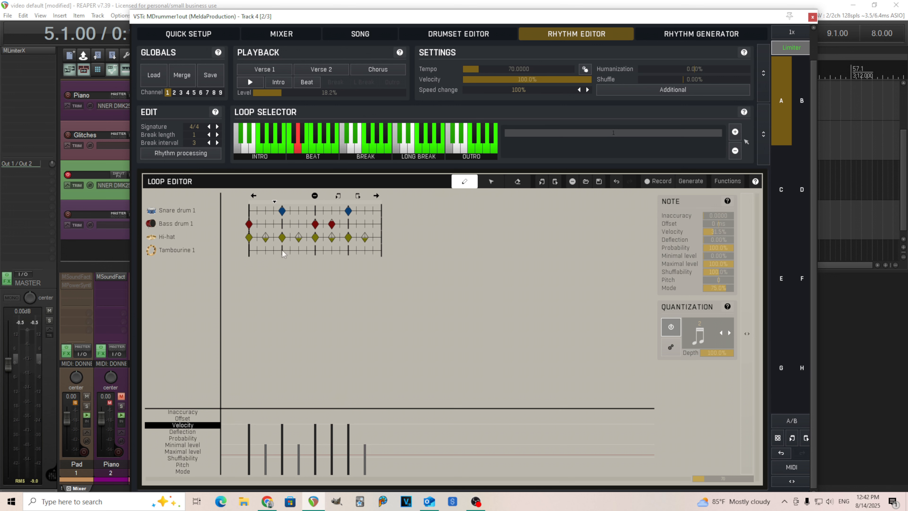
{"action": "left_click", "coordinate": [249, 250]}
{"action": "left_click", "coordinate": [249, 250]}
{"action": "left_click_drag", "start_coordinate": [731, 227], "coordinate": [726, 231]}
{"action": "left_click", "coordinate": [266, 251]}
{"action": "left_click", "coordinate": [299, 251]}
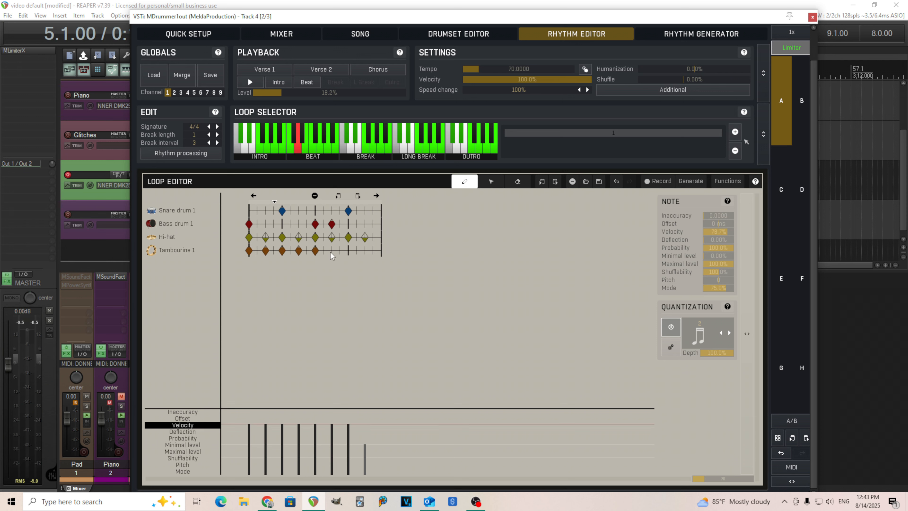
{"action": "left_click", "coordinate": [348, 251]}
{"action": "left_click", "coordinate": [365, 251]}
Preview the loop with the tambourine part, then erase all the Tambourine 1 notes
{"action": "left_click", "coordinate": [253, 83]}
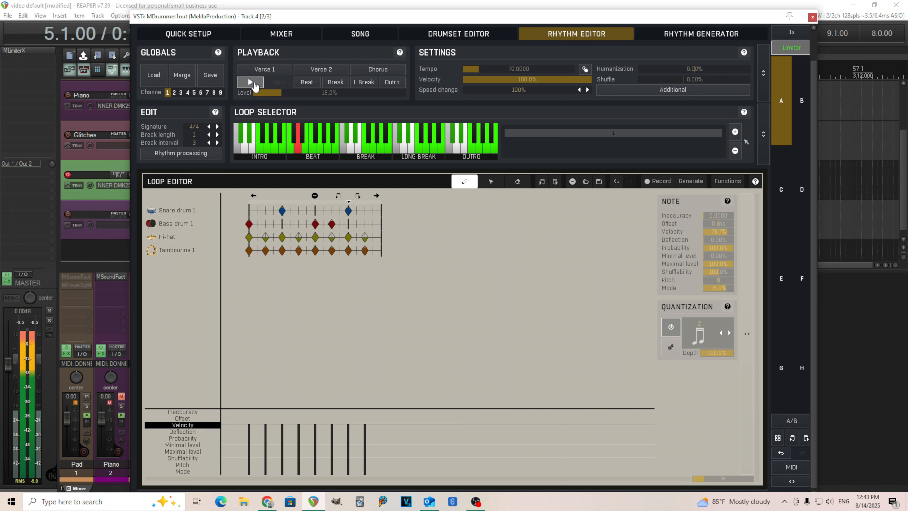
{"action": "left_click", "coordinate": [250, 82]}
{"action": "left_click_drag", "start_coordinate": [249, 251], "coordinate": [363, 252]}
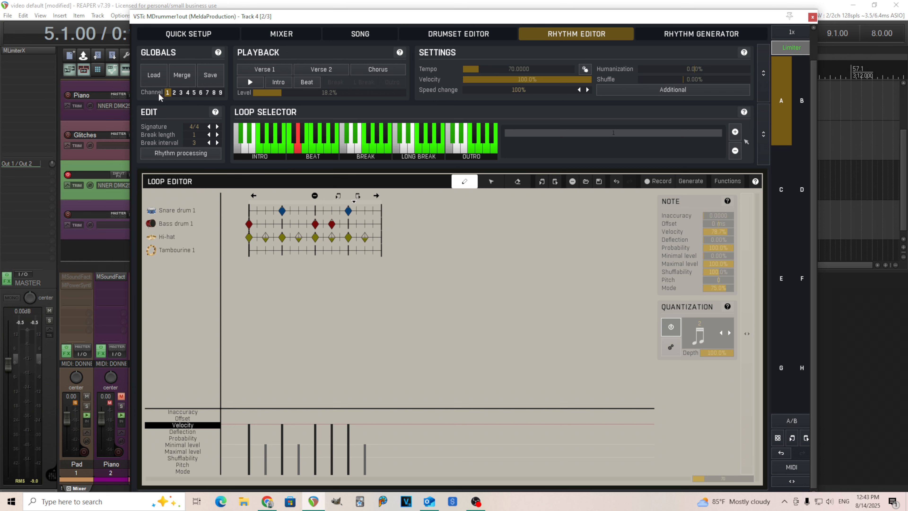
Load the 2-3 rumba clave rhythm from Base rhythms/Percussion into channel 2
{"action": "left_click", "coordinate": [174, 93]}
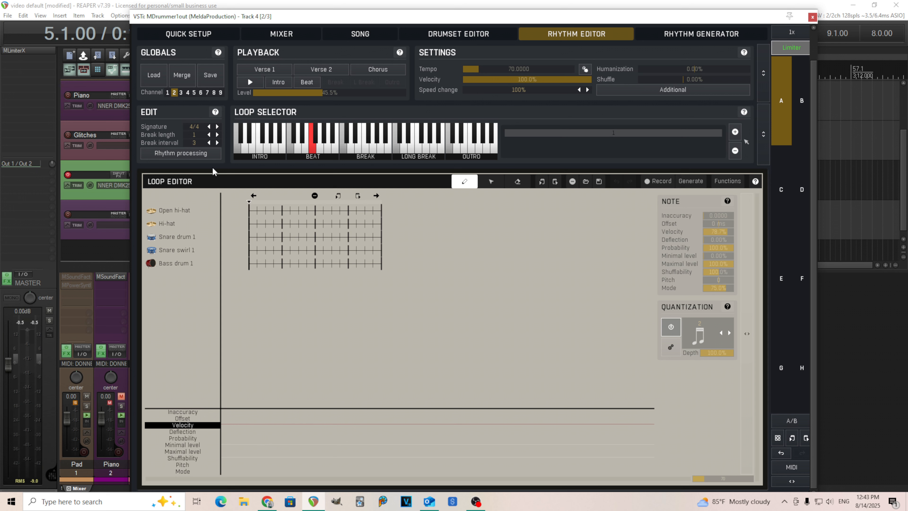
{"action": "left_click", "coordinate": [167, 93]}
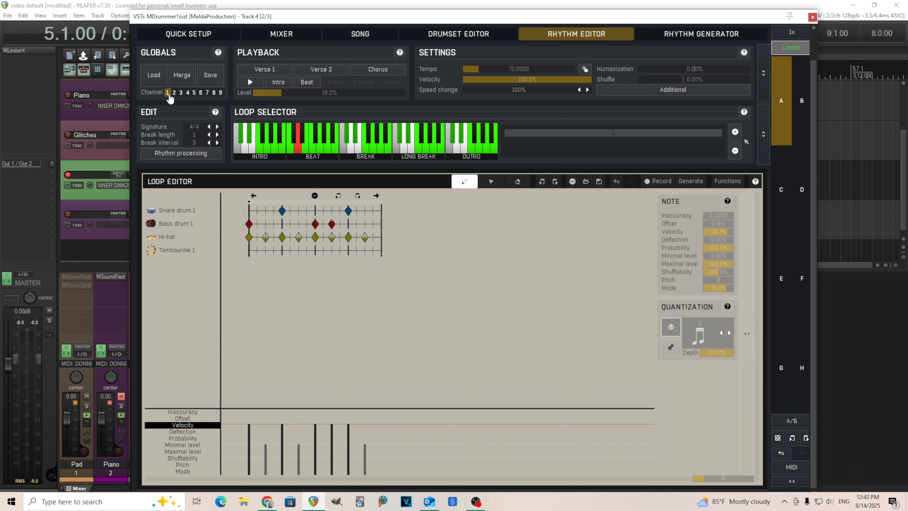
{"action": "left_click", "coordinate": [175, 94]}
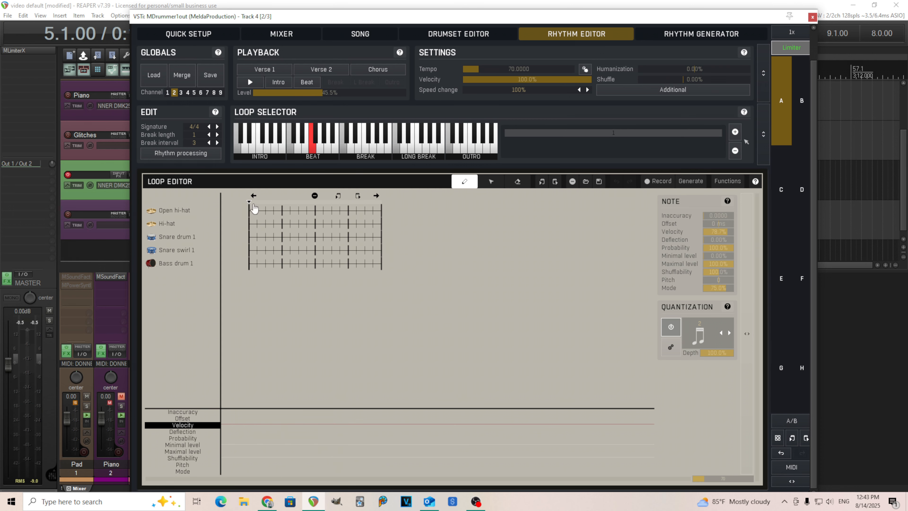
{"action": "left_click", "coordinate": [153, 75]}
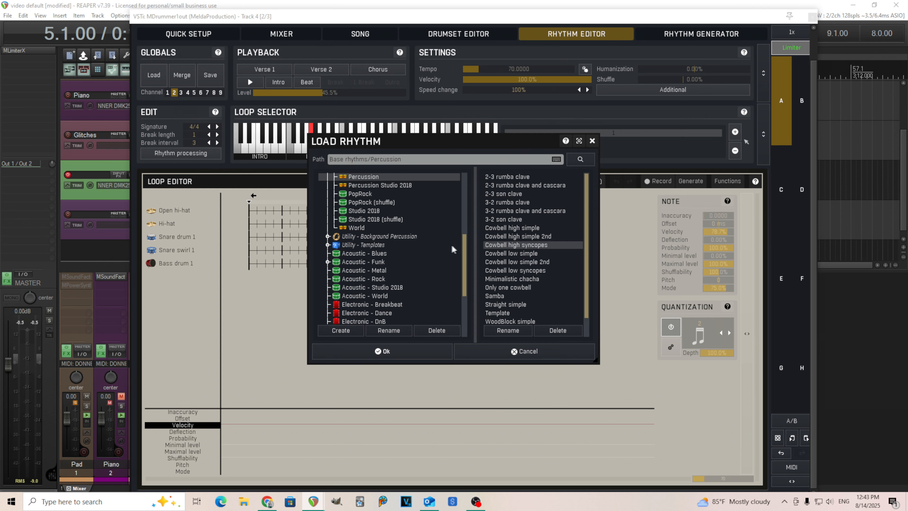
{"action": "left_click_drag", "start_coordinate": [464, 248], "coordinate": [465, 231]}
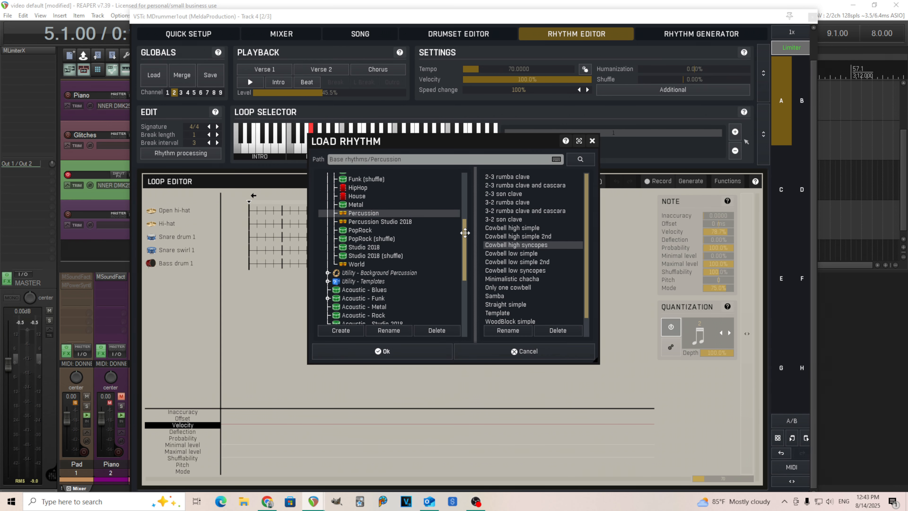
{"action": "left_click_drag", "start_coordinate": [366, 144], "coordinate": [408, 216]}
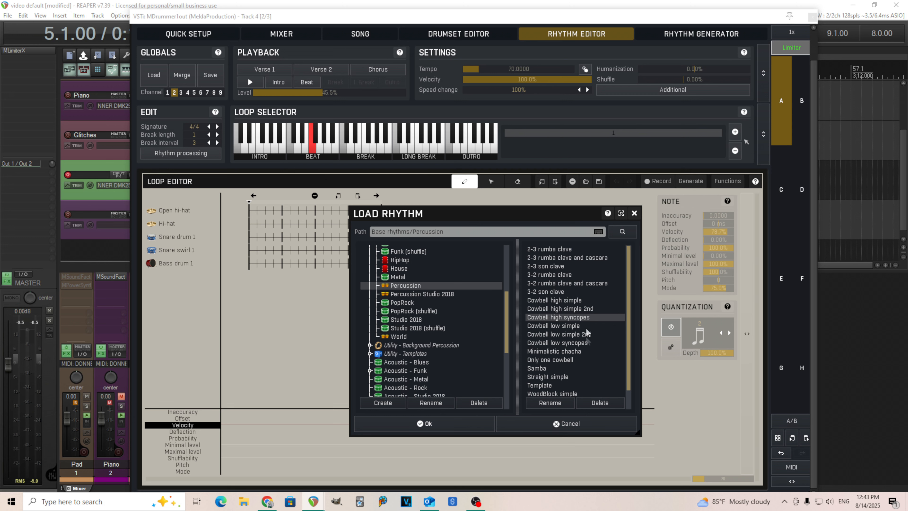
{"action": "left_click", "coordinate": [582, 249]}
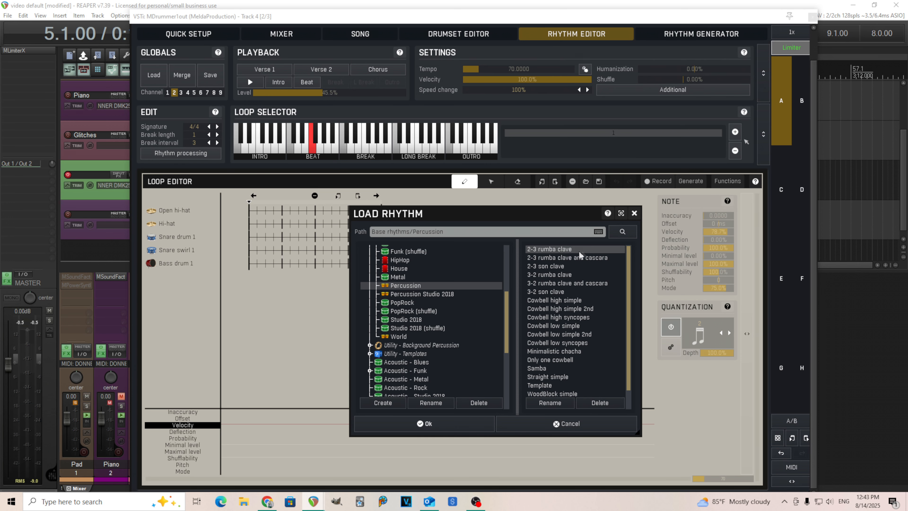
{"action": "left_click", "coordinate": [463, 429]}
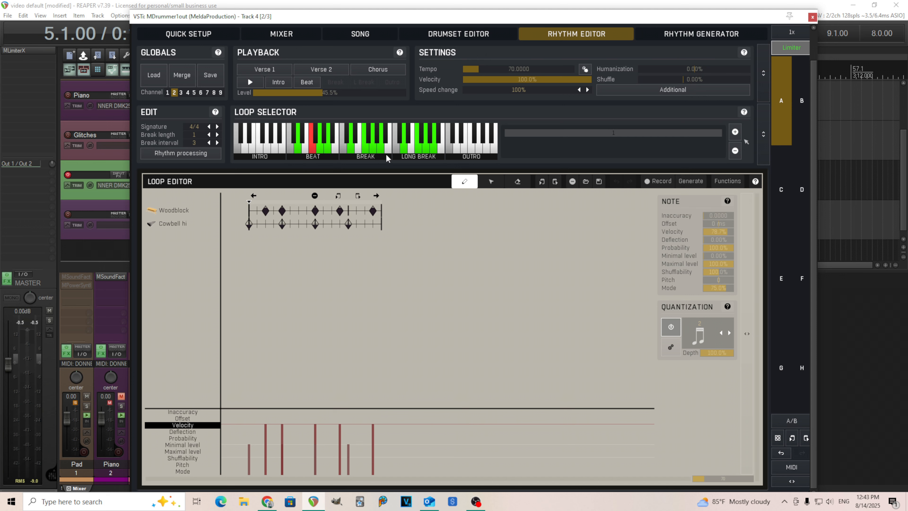
Examine several of channel 2's break and long break loops
{"action": "left_click", "coordinate": [365, 152]}
{"action": "left_click", "coordinate": [375, 150]}
{"action": "left_click", "coordinate": [382, 150]}
{"action": "left_click", "coordinate": [419, 152]}
{"action": "left_click", "coordinate": [427, 151]}
Audition channel 2's Woodblock-only beat loop and its beat loop at level 63.6%
{"action": "left_click", "coordinate": [300, 152]}
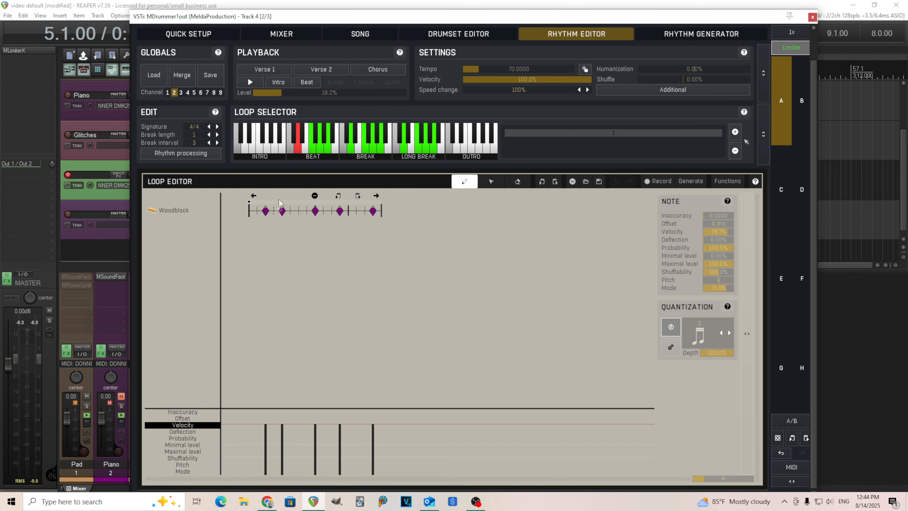
{"action": "left_click", "coordinate": [251, 81]}
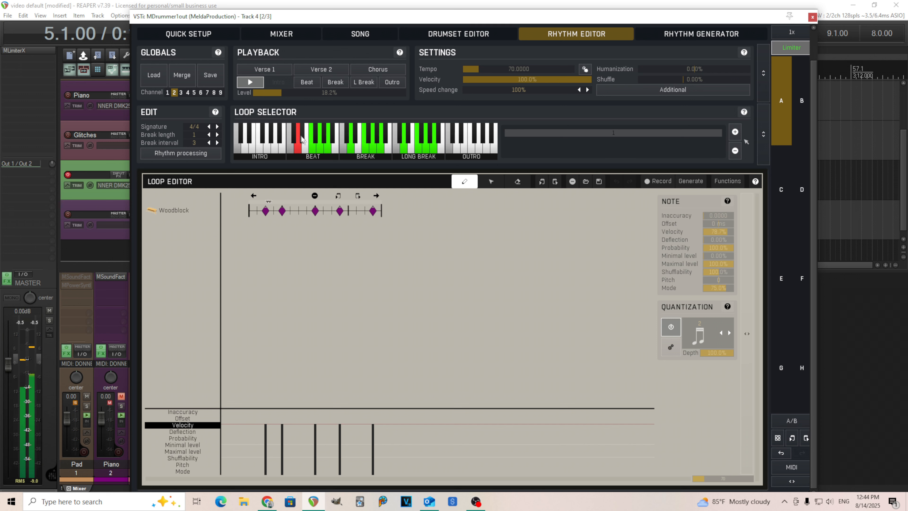
{"action": "left_click", "coordinate": [322, 150]}
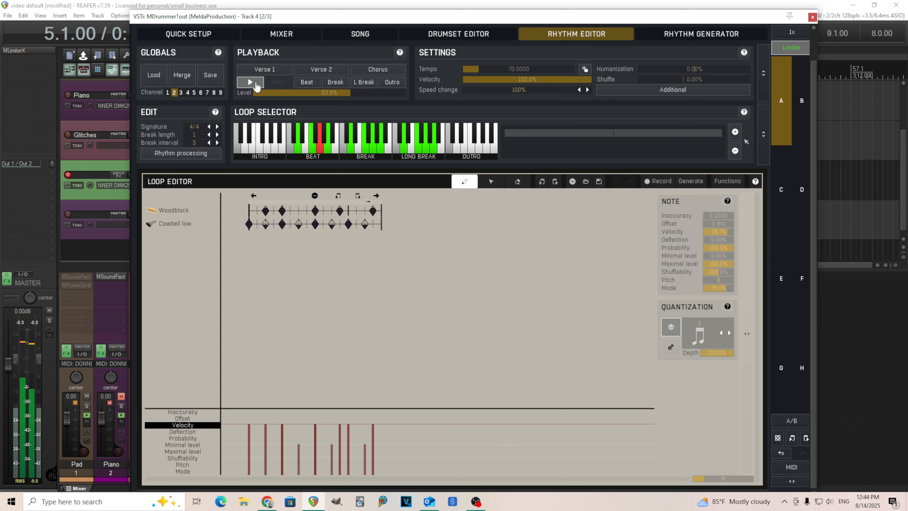
{"action": "left_click", "coordinate": [256, 84]}
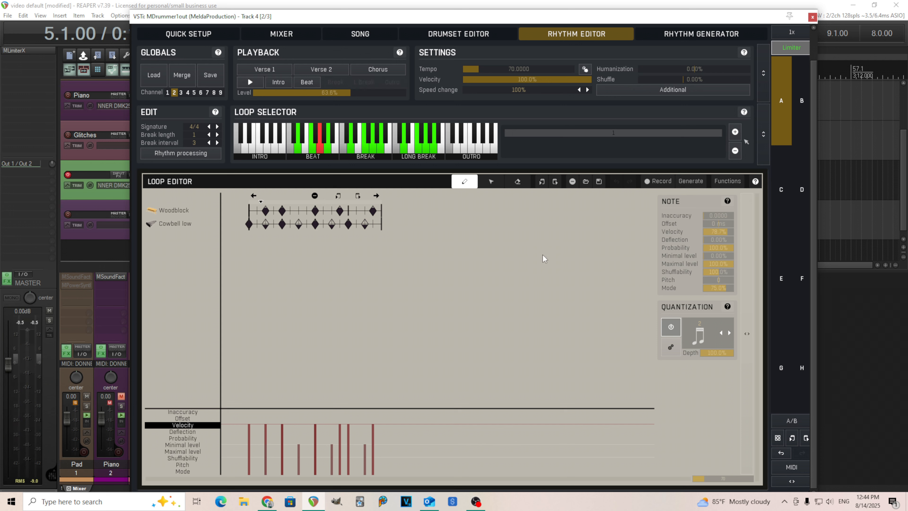
Switch the rhythm editor back to channel 1 and move the plug-in window down to uncover the arrangement
{"action": "left_click_drag", "start_coordinate": [307, 22], "coordinate": [439, 63]}
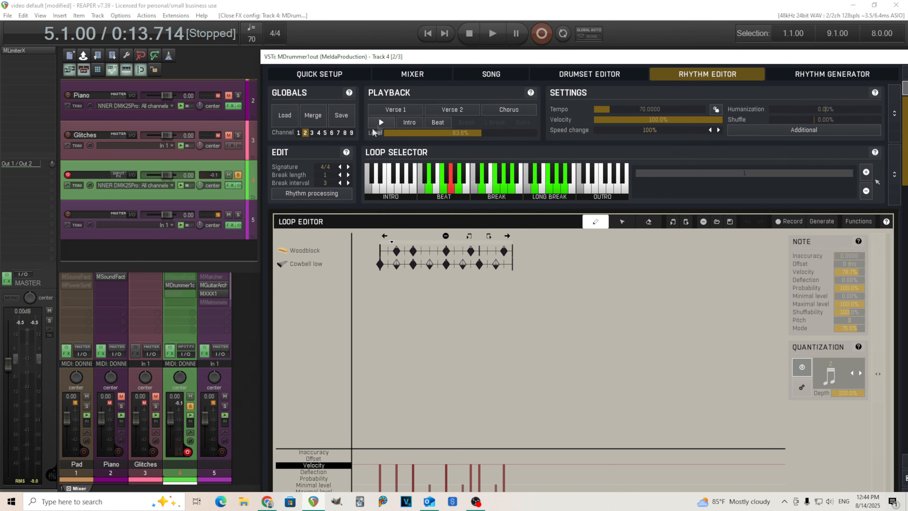
{"action": "left_click", "coordinate": [299, 133]}
{"action": "left_click", "coordinate": [305, 133]}
{"action": "left_click", "coordinate": [299, 133]}
{"action": "left_click_drag", "start_coordinate": [365, 60], "coordinate": [335, 282]}
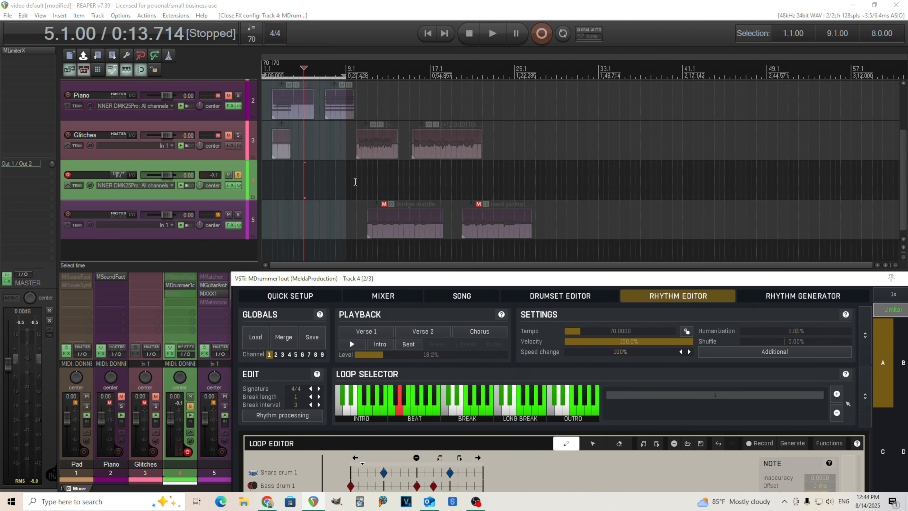
Insert a new MIDI item on track 4 spanning the time selection from 1.1.00 to 9.1.00
{"action": "left_click", "coordinate": [346, 182]}
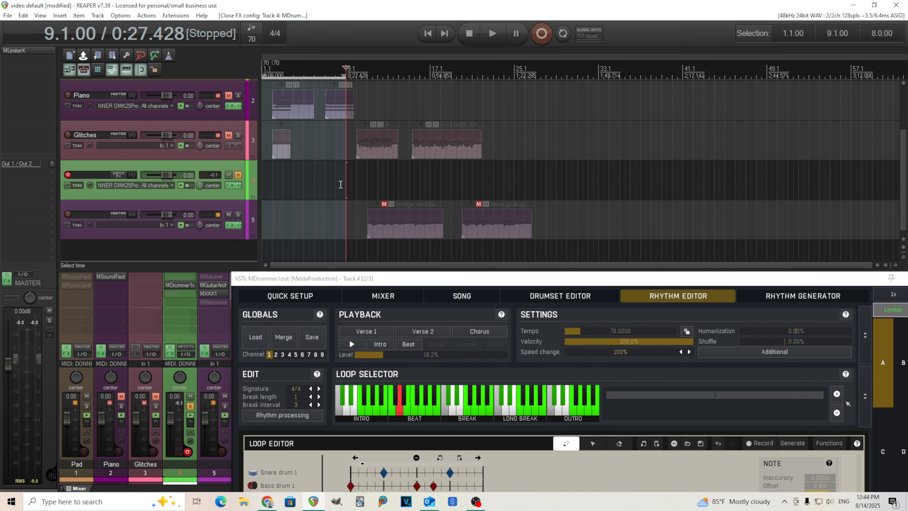
{"action": "right_click", "coordinate": [312, 178]}
{"action": "left_click", "coordinate": [325, 184]}
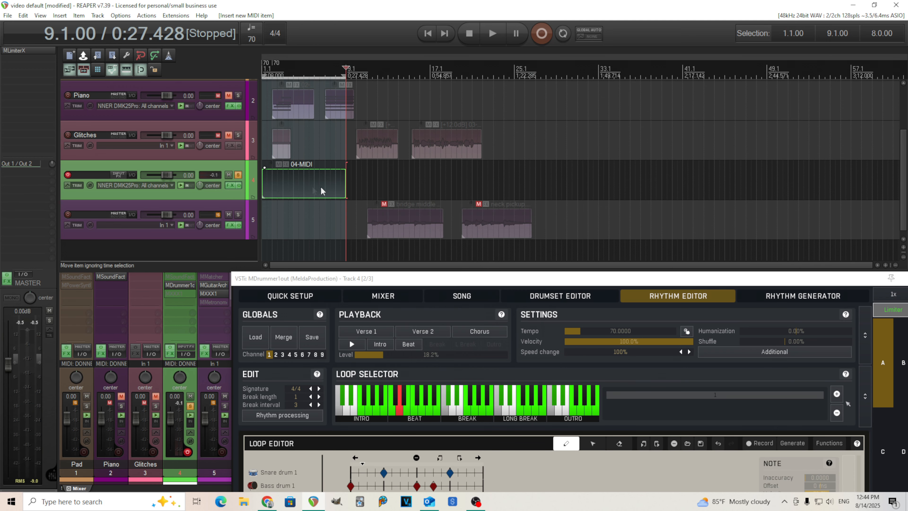
Open track 4's MIDI item in the editor, audition the mapped drum keys from Crash cymbal 2 down to Bass drum 1, and close it
{"action": "double_click", "coordinate": [273, 180]}
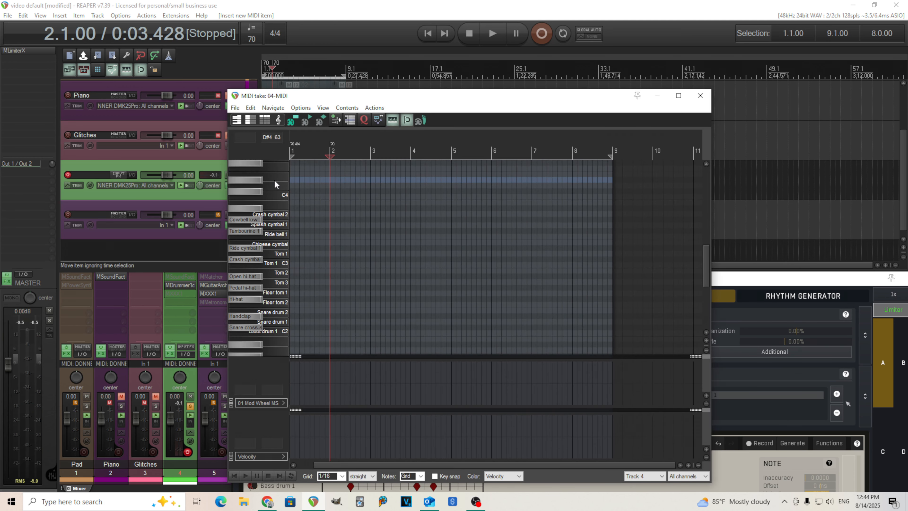
{"action": "left_click_drag", "start_coordinate": [317, 102], "coordinate": [413, 29]}
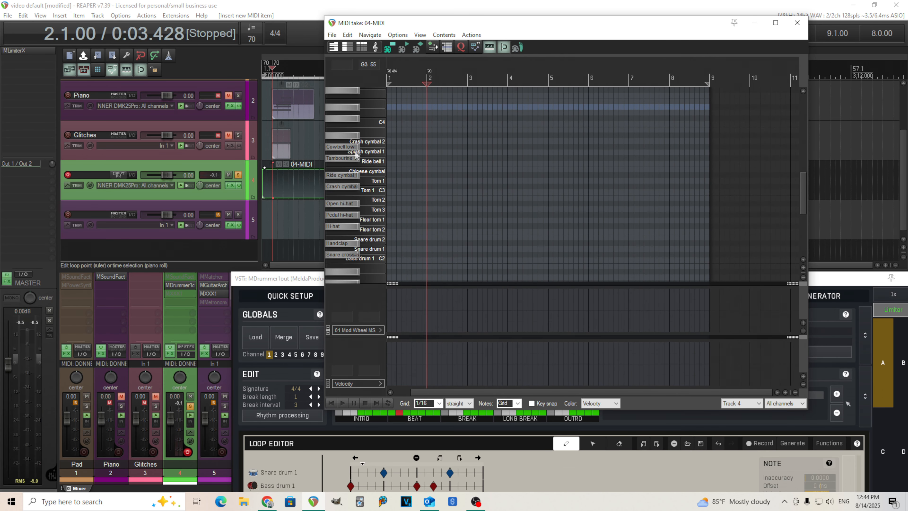
{"action": "left_click", "coordinate": [367, 145]}
{"action": "left_click", "coordinate": [368, 151]}
{"action": "left_click", "coordinate": [370, 163]}
{"action": "left_click", "coordinate": [371, 191]}
{"action": "left_click", "coordinate": [373, 210]}
{"action": "left_click", "coordinate": [376, 230]}
{"action": "left_click", "coordinate": [379, 258]}
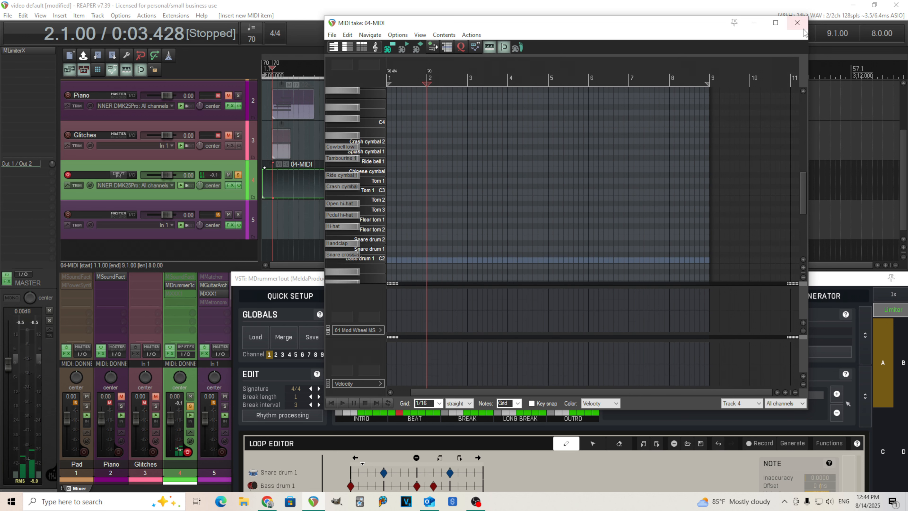
{"action": "left_click", "coordinate": [797, 22]}
Turn off drum pad mode in MDrummer's quick setup and close the plug-in with the rhythm editor showing
{"action": "left_click_drag", "start_coordinate": [309, 278], "coordinate": [318, 105]}
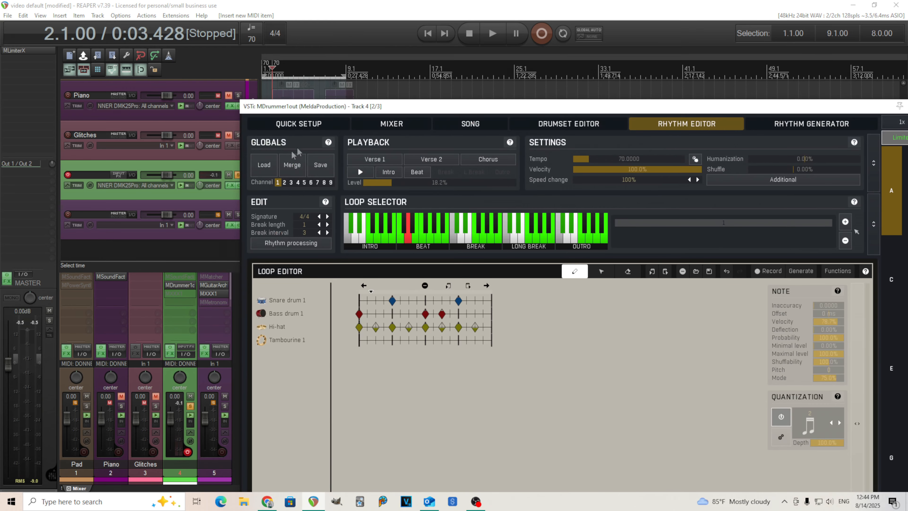
{"action": "left_click", "coordinate": [295, 125]}
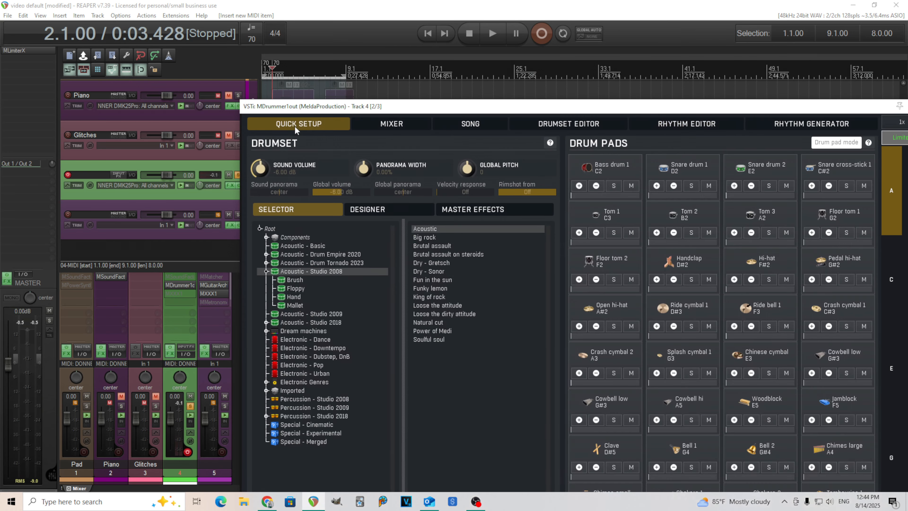
{"action": "left_click", "coordinate": [842, 146]}
{"action": "left_click_drag", "start_coordinate": [880, 109], "coordinate": [701, 129]}
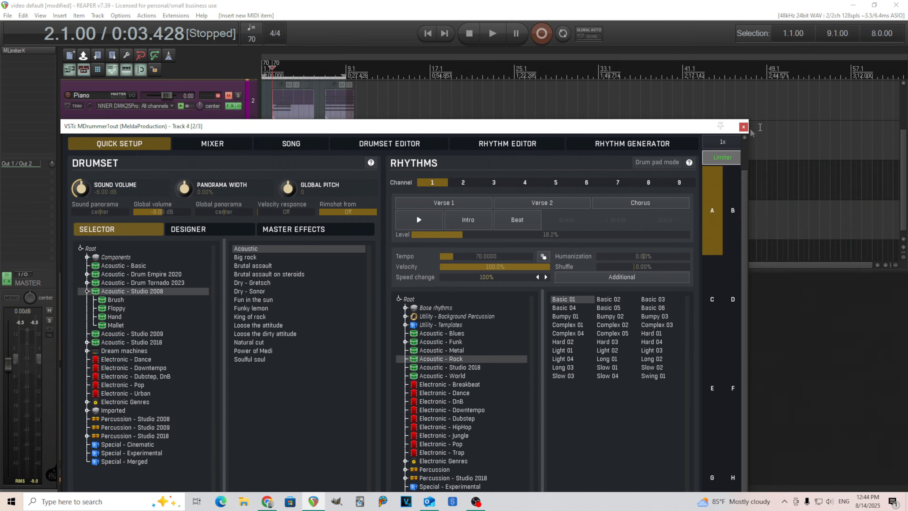
{"action": "left_click", "coordinate": [475, 147]}
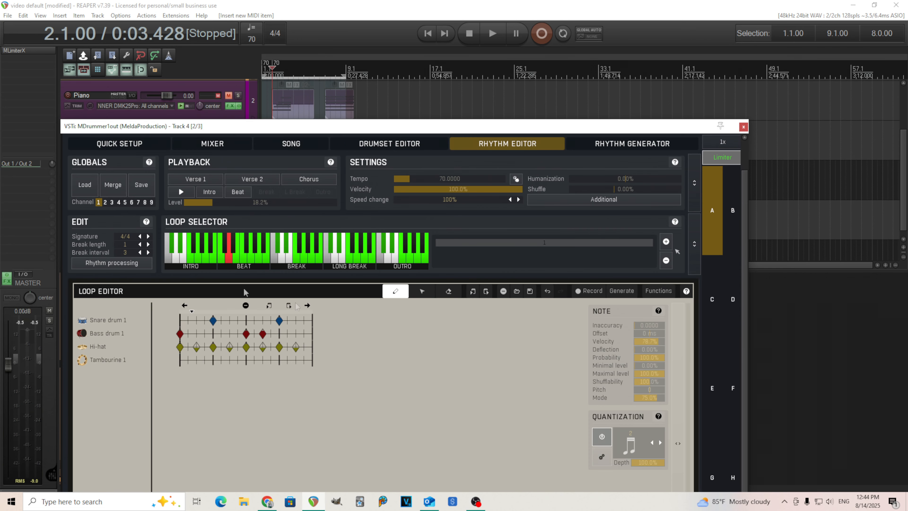
{"action": "left_click", "coordinate": [386, 144]}
{"action": "left_click", "coordinate": [490, 145]}
{"action": "left_click", "coordinate": [743, 127]}
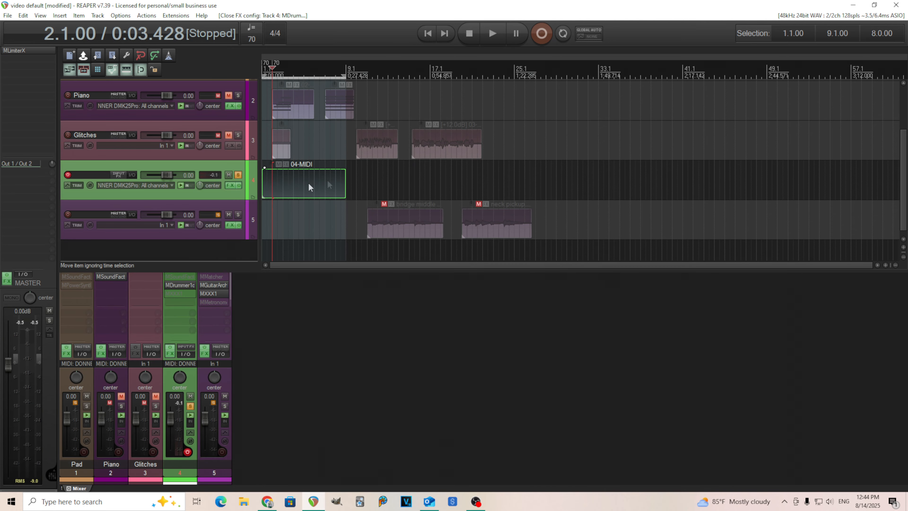
Reopen track 4's MIDI item and insert a Beat 5 note at the start of measure 1
{"action": "double_click", "coordinate": [271, 183]}
{"action": "left_click_drag", "start_coordinate": [800, 205], "coordinate": [805, 231]}
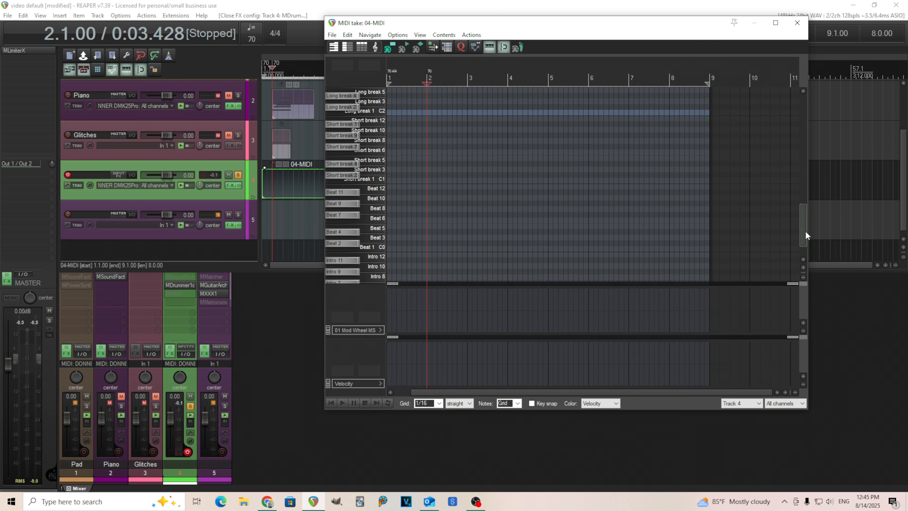
{"action": "left_click", "coordinate": [391, 227]}
{"action": "scroll", "coordinate": [427, 235], "scroll_direction": "up", "scroll_amount": 2}
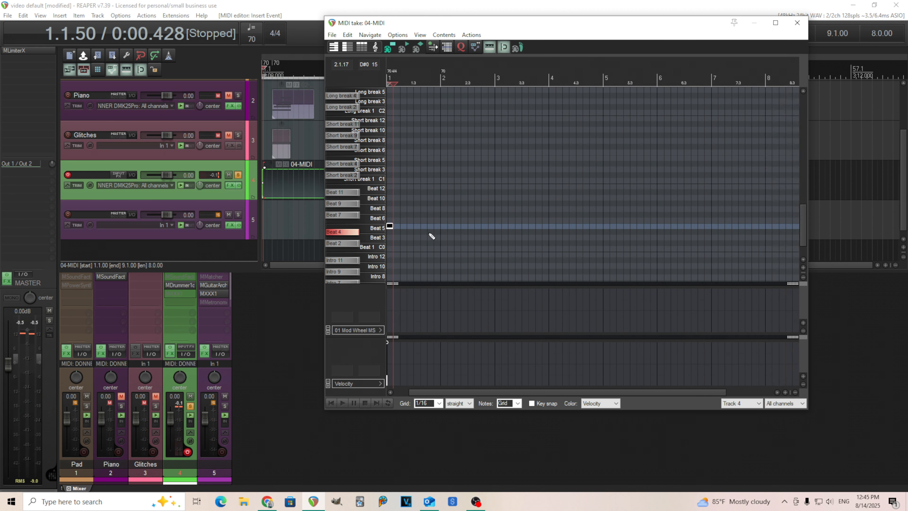
Move the MIDI editor clear of the arrangement and play the project from the start to hear the Beat 5 loop
{"action": "left_click_drag", "start_coordinate": [440, 22], "coordinate": [469, 87]}
{"action": "left_click", "coordinate": [427, 34]}
{"action": "left_click", "coordinate": [493, 33]}
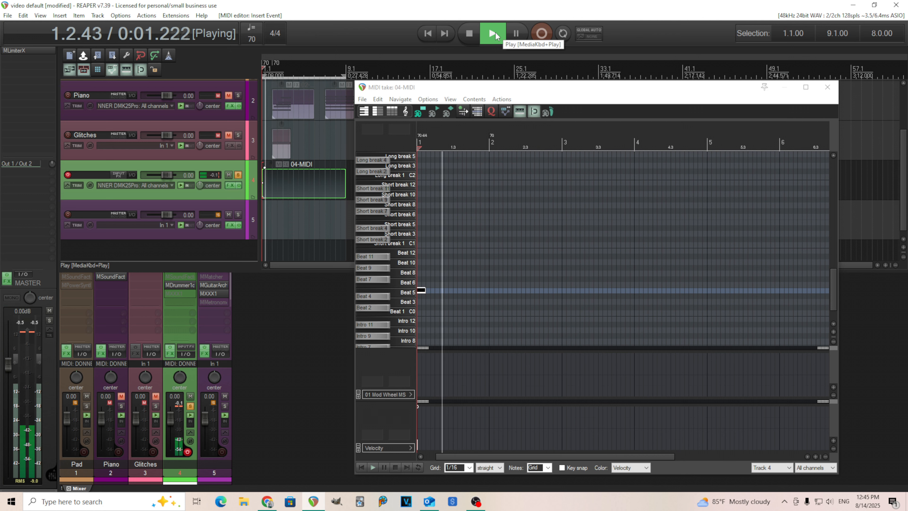
{"action": "left_click", "coordinate": [470, 33]}
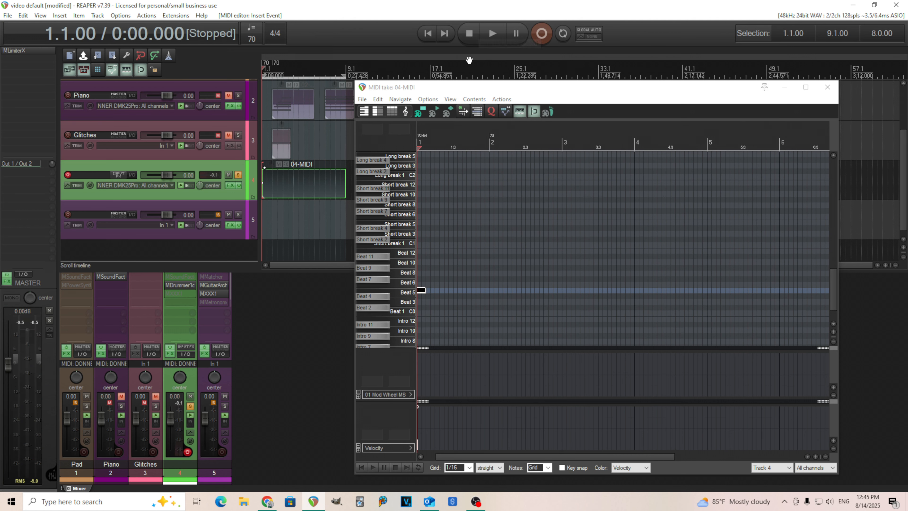
Compare the selected beat loops on MDrummer's channels 1 and 2 in the rhythm editor and close the plug-in
{"action": "left_click", "coordinate": [180, 286]}
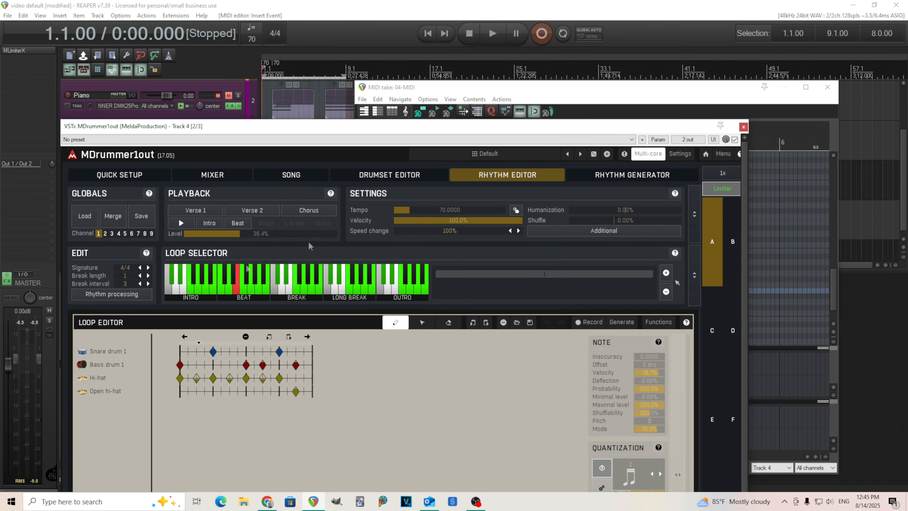
{"action": "left_click", "coordinate": [105, 234]}
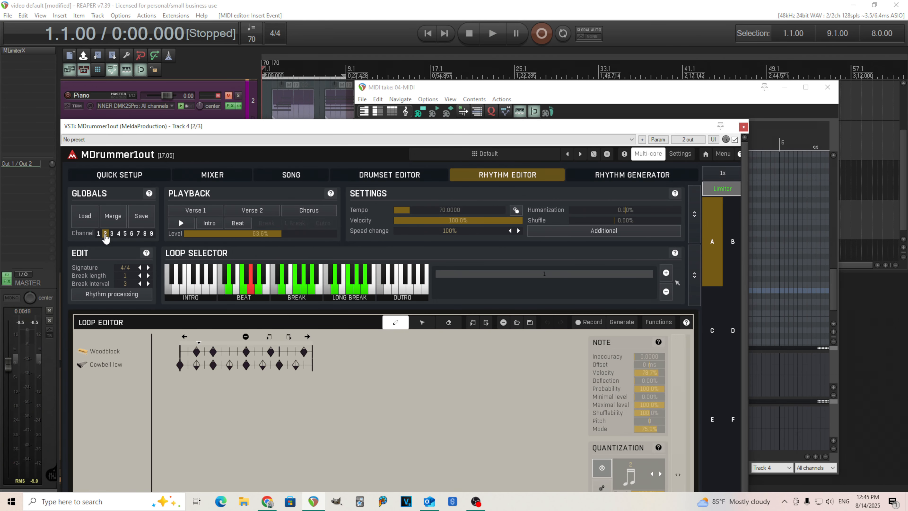
{"action": "left_click", "coordinate": [99, 235]}
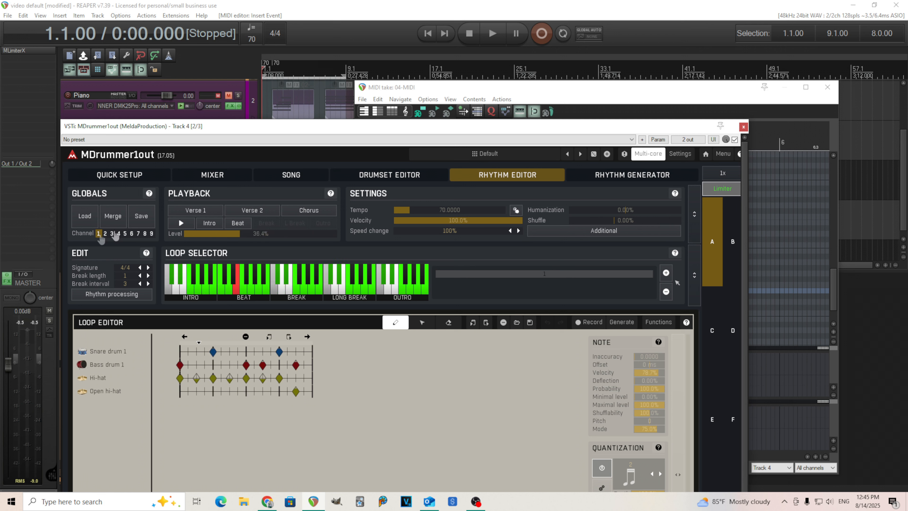
{"action": "left_click", "coordinate": [105, 233]}
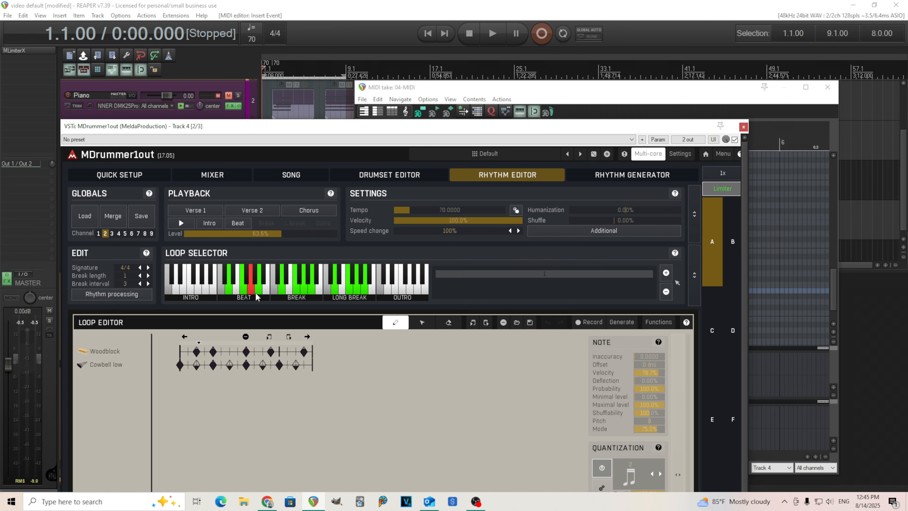
{"action": "left_click_drag", "start_coordinate": [403, 128], "coordinate": [417, 347]}
{"action": "left_click_drag", "start_coordinate": [361, 348], "coordinate": [364, 337]}
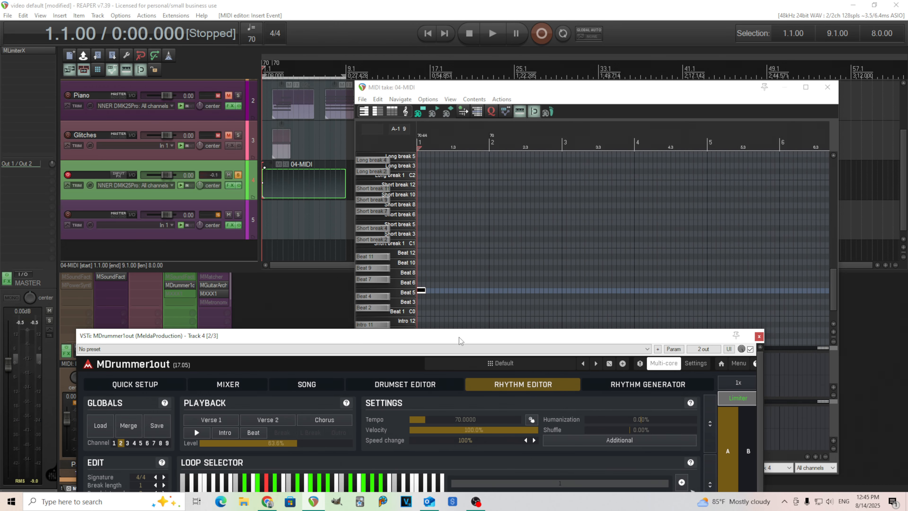
{"action": "left_click", "coordinate": [758, 336]}
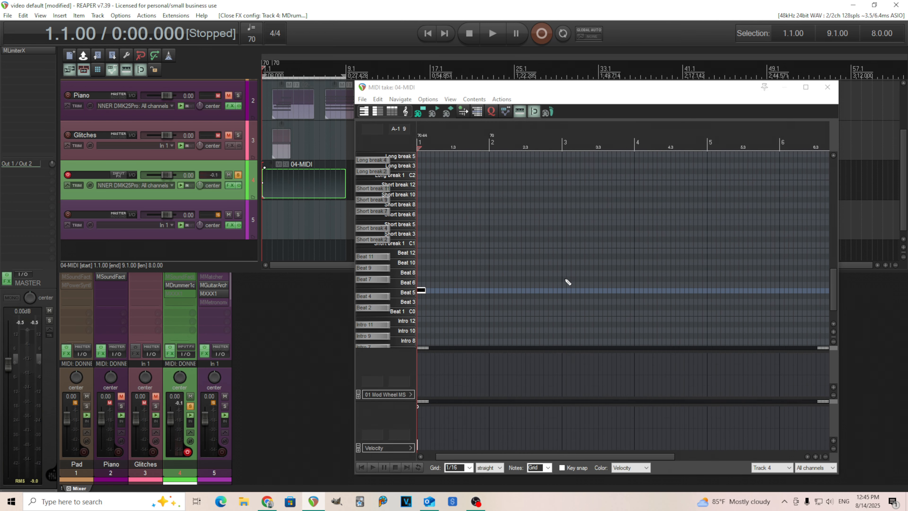
Insert a Beat 10 note at the start of measure 3 and assign it to MIDI channel 2
{"action": "left_click", "coordinate": [563, 263]}
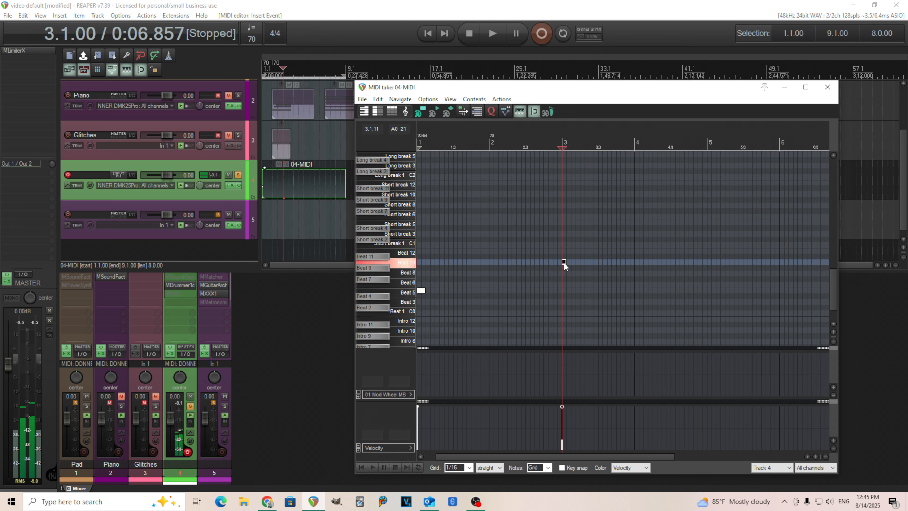
{"action": "right_click", "coordinate": [563, 262]}
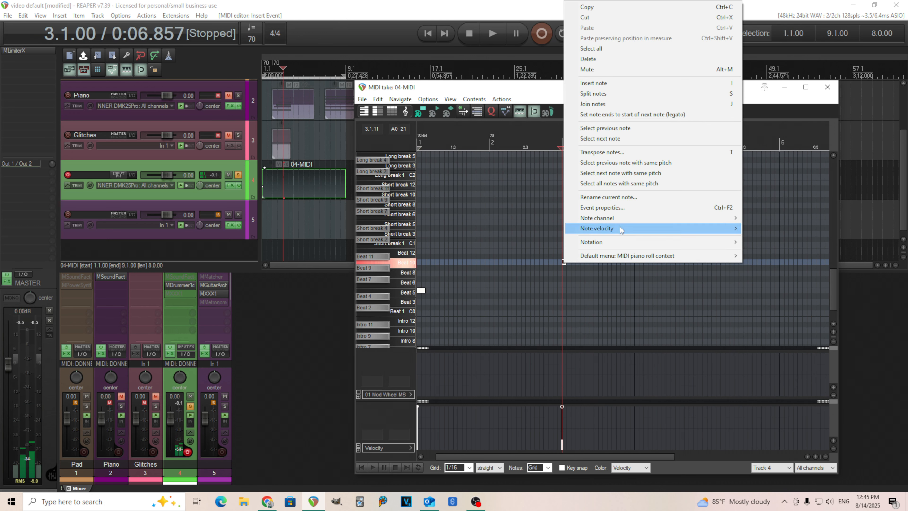
{"action": "mouse_move", "coordinate": [649, 223]}
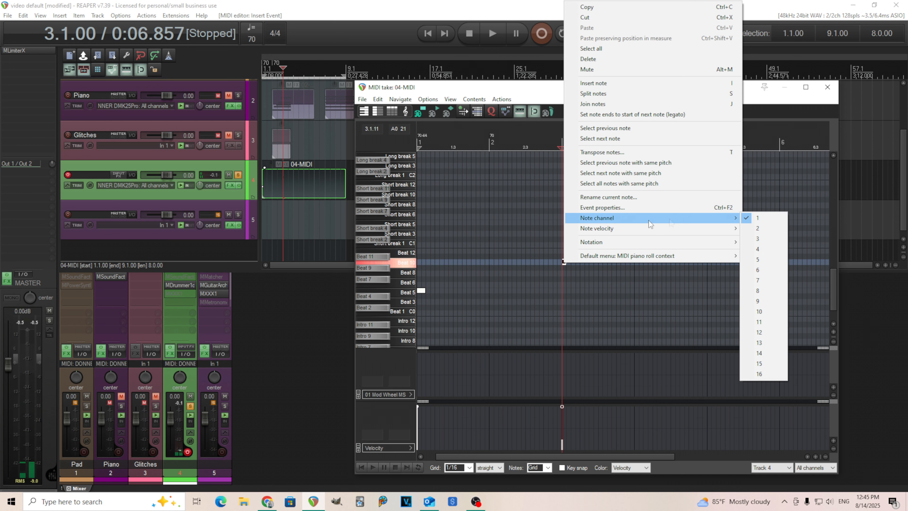
{"action": "left_click", "coordinate": [772, 230]}
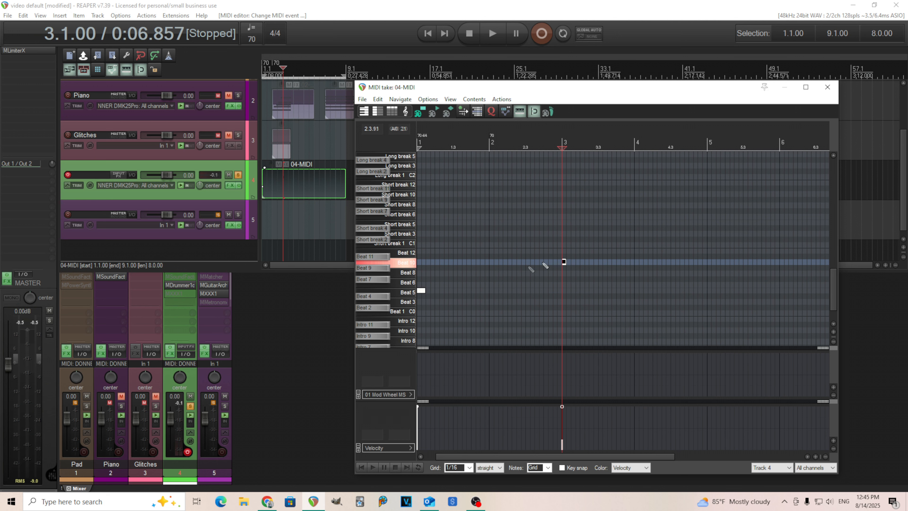
Play the project from the start to hear channel 2's percussion loop layered over the channel 1 beat, and stop playback
{"action": "left_click", "coordinate": [427, 34]}
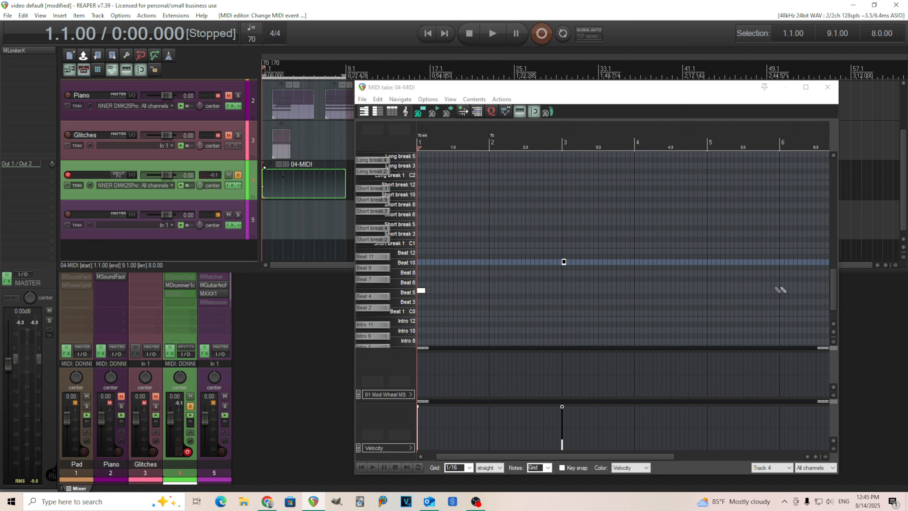
{"action": "left_click", "coordinate": [495, 33]}
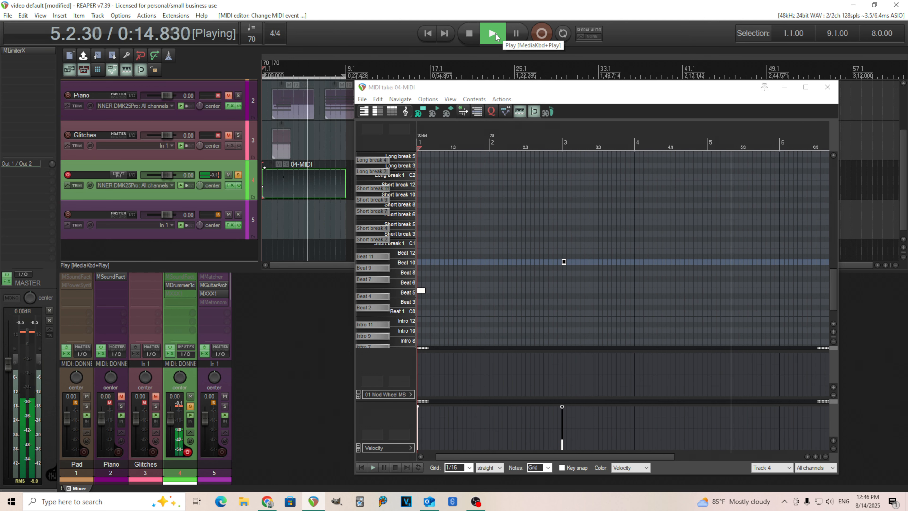
{"action": "left_click", "coordinate": [471, 34]}
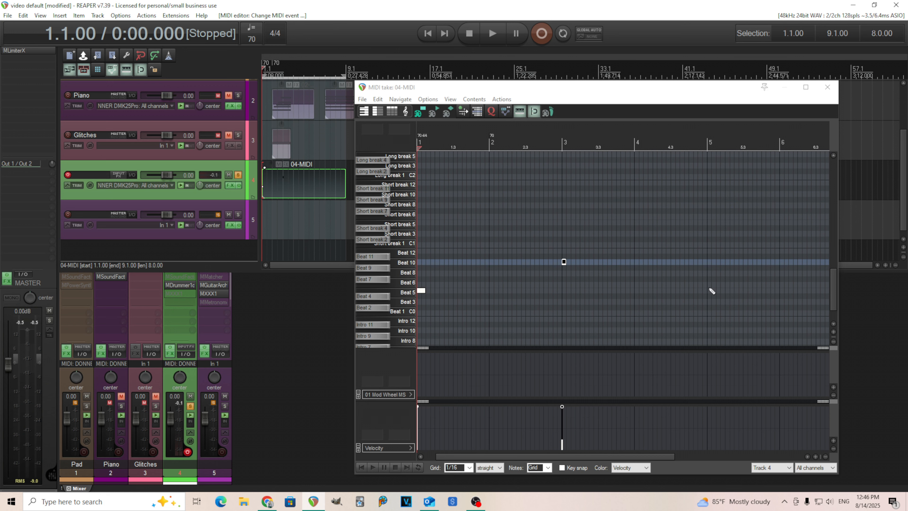
Insert a Disabled 1 (C4) note at the start of measure 5 and assign it to MIDI channel 1
{"action": "mouse_move", "coordinate": [832, 280]}
{"action": "left_mouse_down"}
{"action": "mouse_move", "coordinate": [832, 259]}
{"action": "mouse_move", "coordinate": [817, 259]}
{"action": "left_mouse_up"}
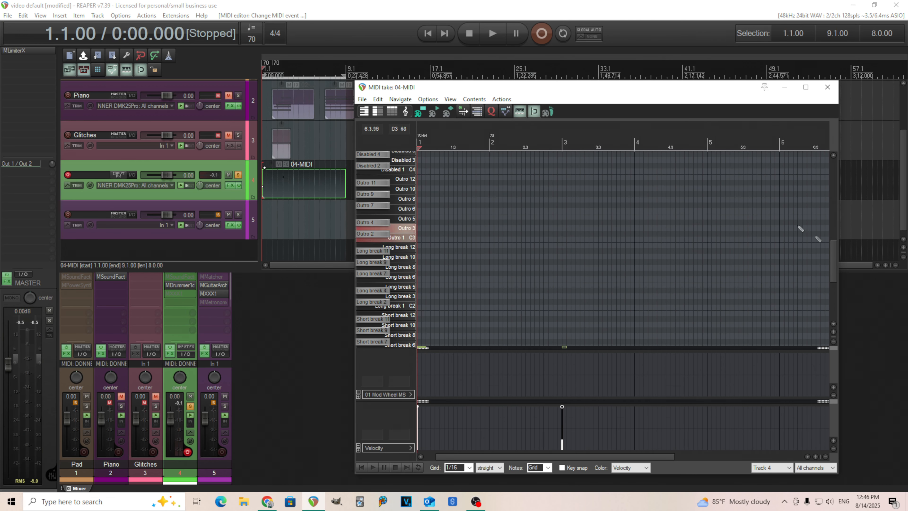
{"action": "left_click", "coordinate": [709, 172]}
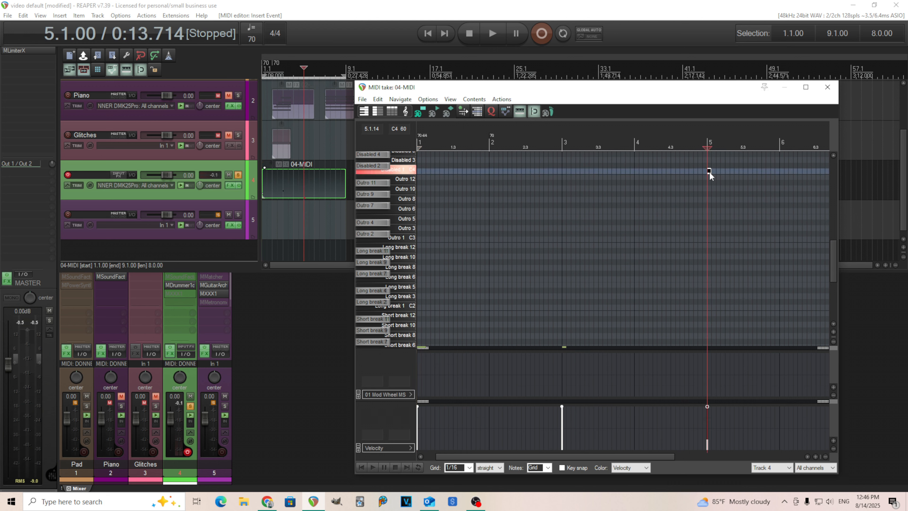
{"action": "right_click", "coordinate": [709, 172]}
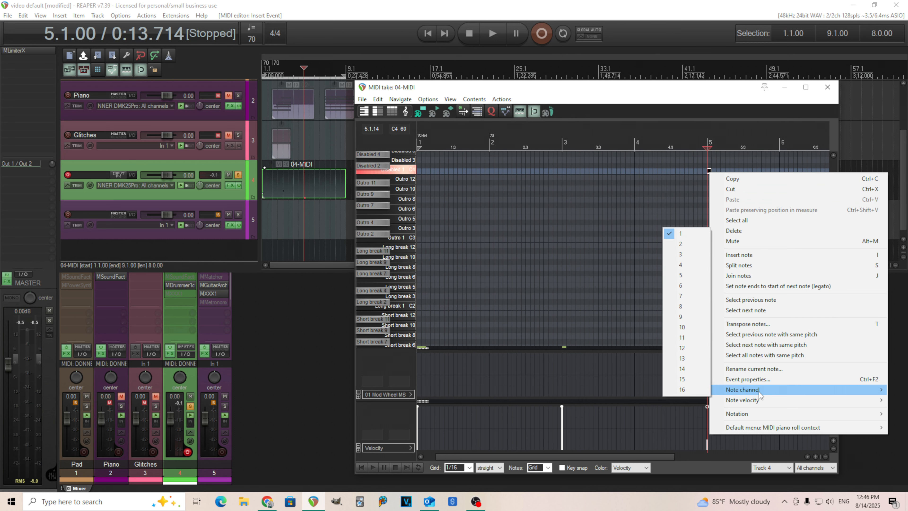
{"action": "mouse_move", "coordinate": [759, 397]}
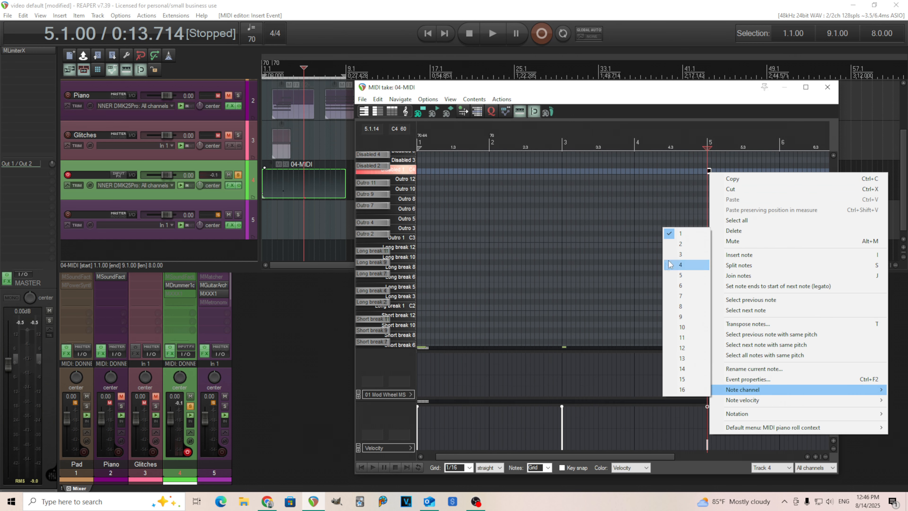
{"action": "left_click", "coordinate": [683, 235]}
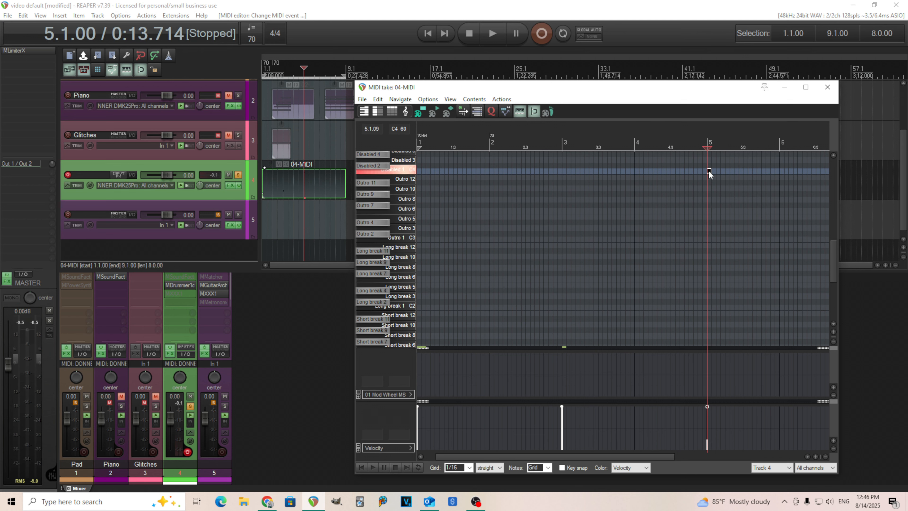
Play the project from the start past the Disabled 1 note at measure 5, stop playback, and close the MIDI editor
{"action": "left_click", "coordinate": [427, 33]}
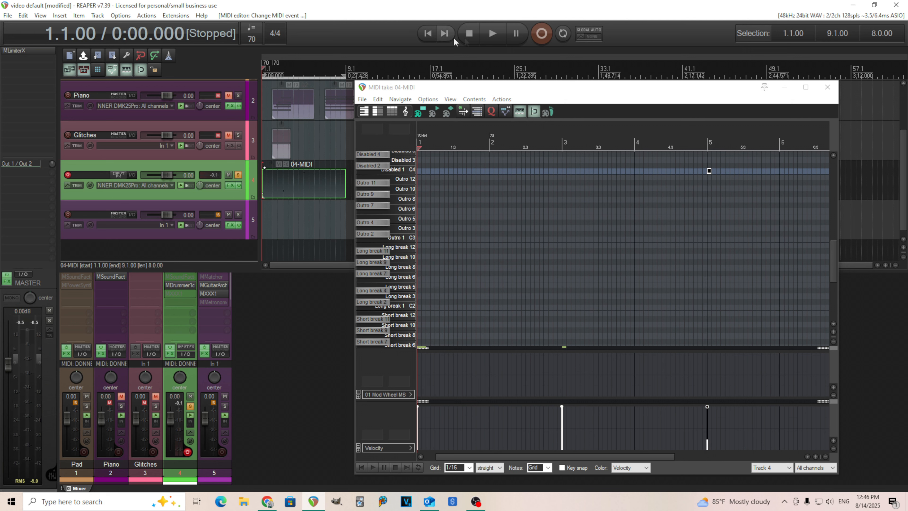
{"action": "left_click", "coordinate": [491, 35]}
{"action": "left_click_drag", "start_coordinate": [837, 268], "coordinate": [838, 290]}
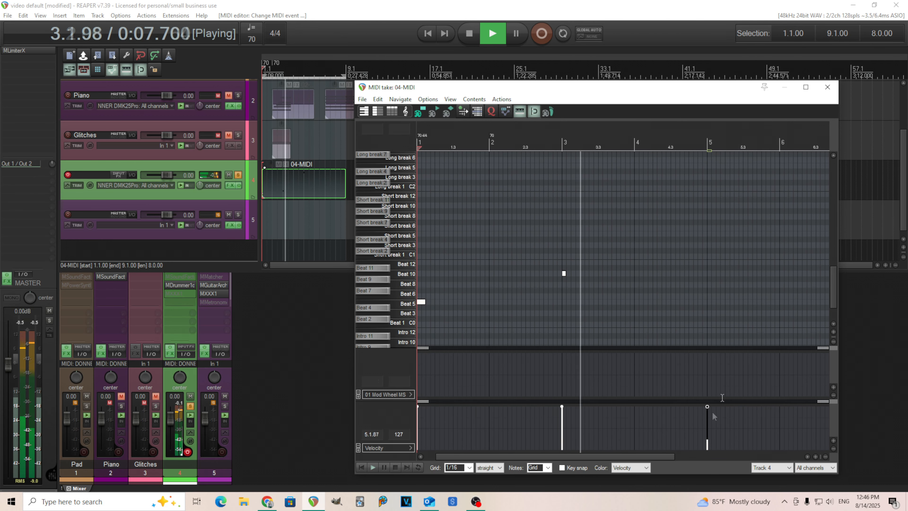
{"action": "left_click_drag", "start_coordinate": [670, 456], "coordinate": [713, 456]}
{"action": "left_click_drag", "start_coordinate": [838, 307], "coordinate": [832, 263]}
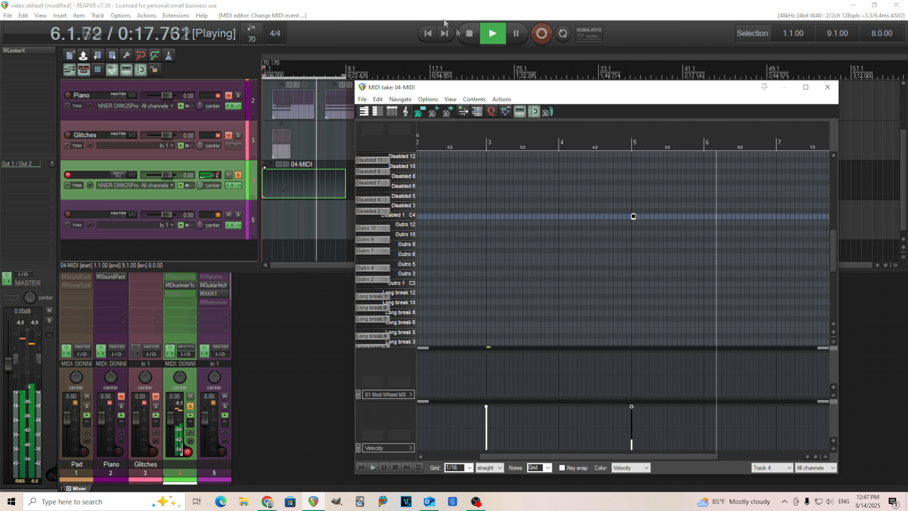
{"action": "left_click", "coordinate": [465, 31]}
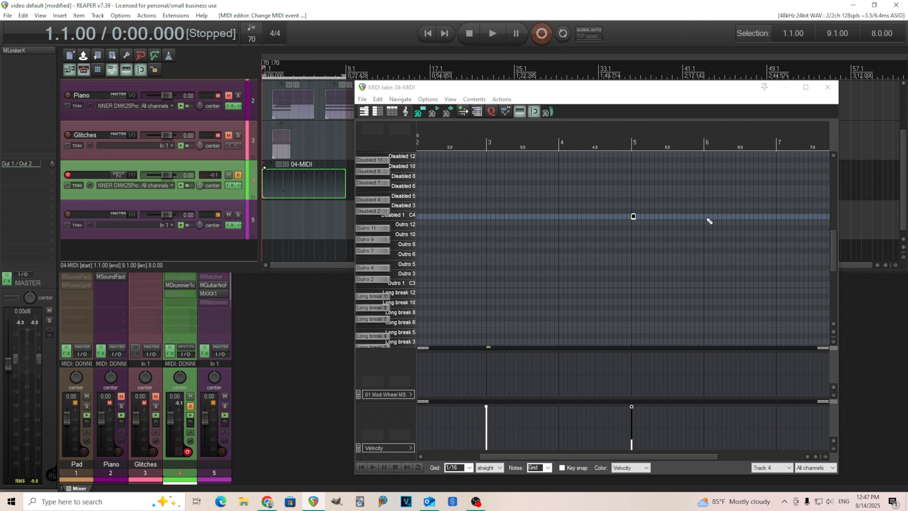
{"action": "left_click", "coordinate": [827, 87]}
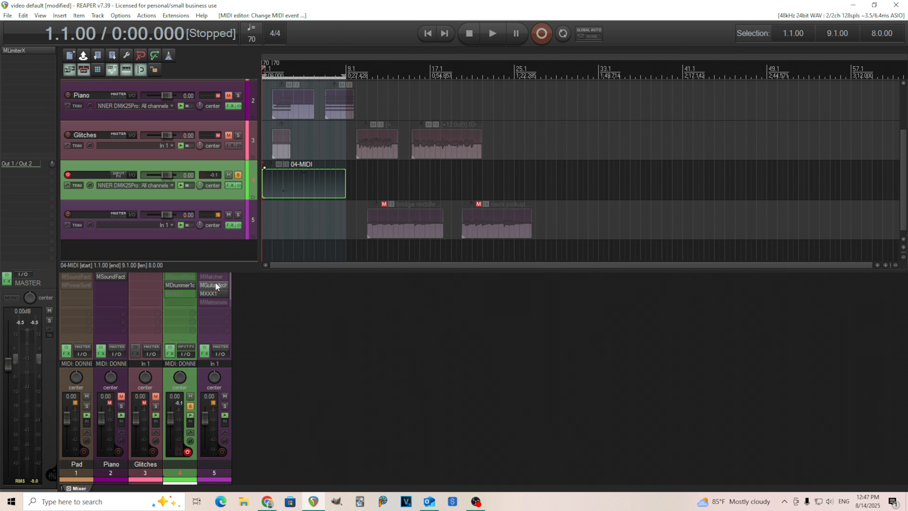
Open MDrummer1out on track 4 and look through the loops of several rhythm channels, ending on channel 1
{"action": "left_click", "coordinate": [186, 284]}
{"action": "left_click_drag", "start_coordinate": [282, 329], "coordinate": [434, 39]}
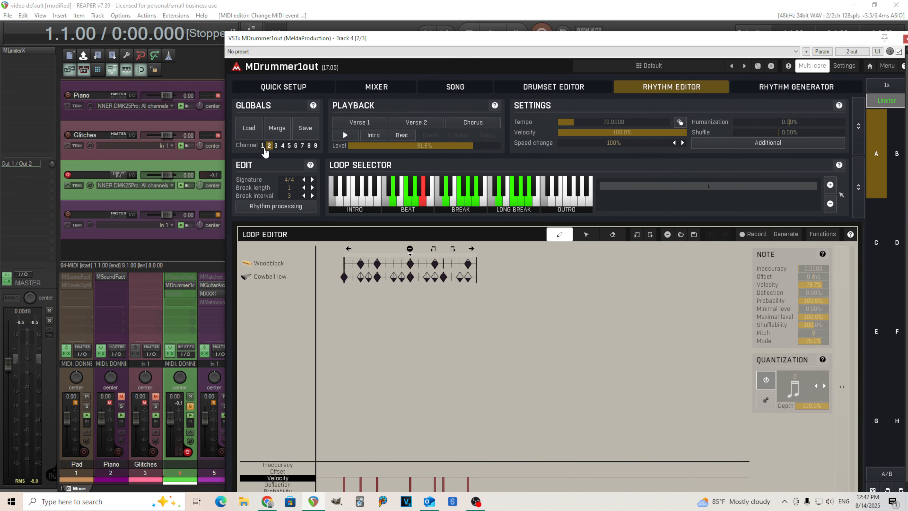
{"action": "left_click", "coordinate": [282, 146]}
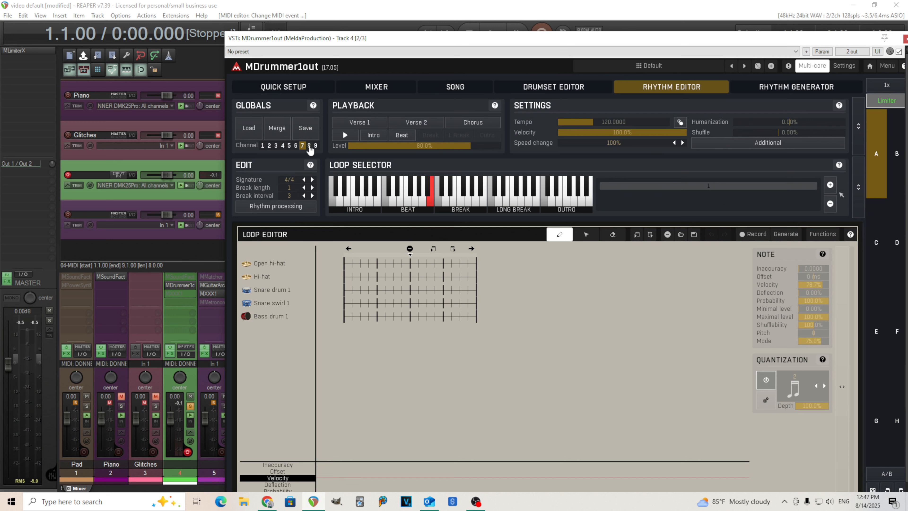
{"action": "left_click", "coordinate": [269, 146]}
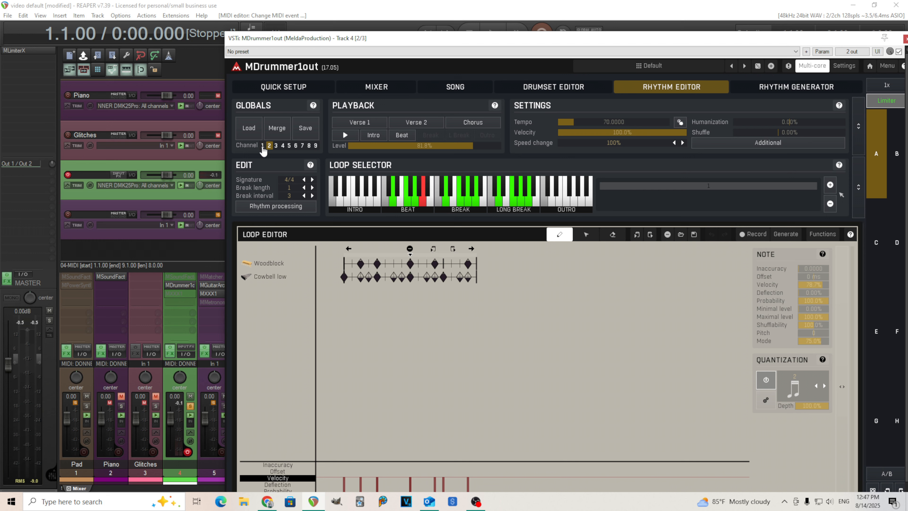
{"action": "left_click", "coordinate": [263, 146]}
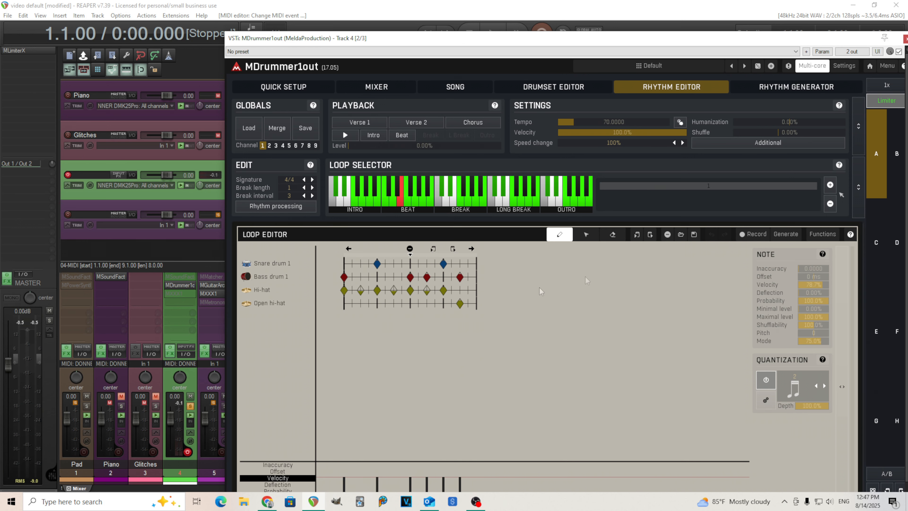
Build a Max Chinese base beat with Snare drum 1 on beats 2 and 4 and Bass drum 1 hits, and preview it at a lower level
{"action": "left_click", "coordinate": [780, 87]}
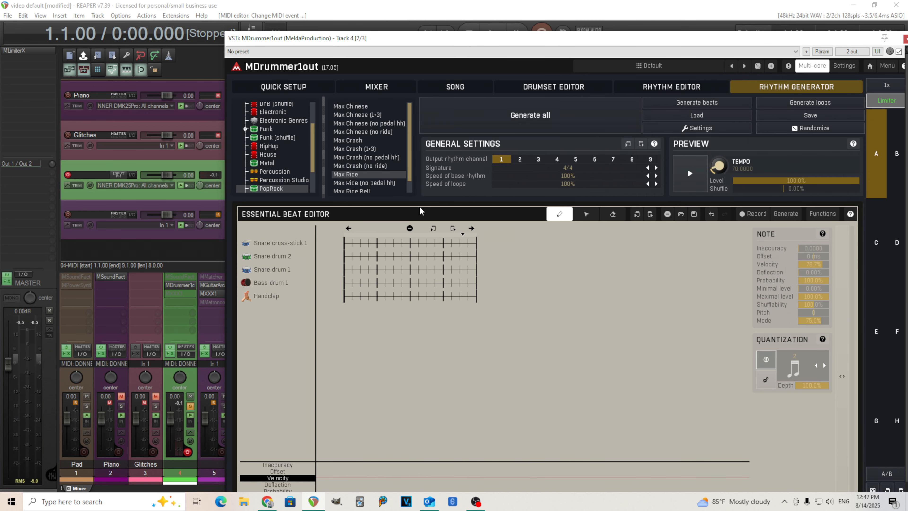
{"action": "left_click", "coordinate": [369, 107]}
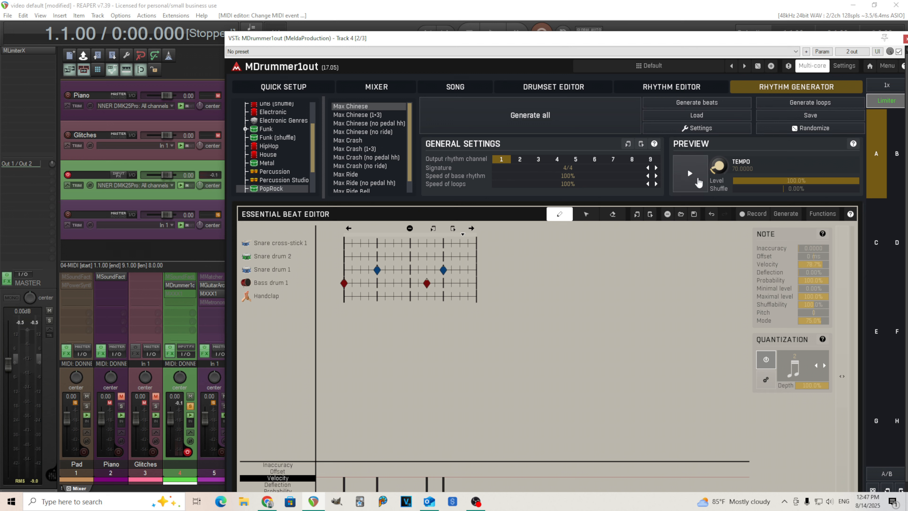
{"action": "left_click", "coordinate": [687, 175]}
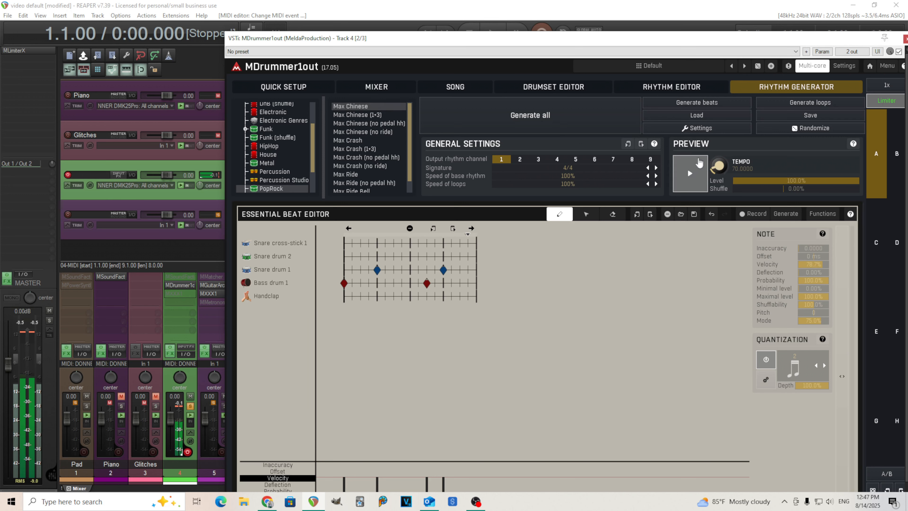
{"action": "left_click_drag", "start_coordinate": [756, 179], "coordinate": [687, 180]}
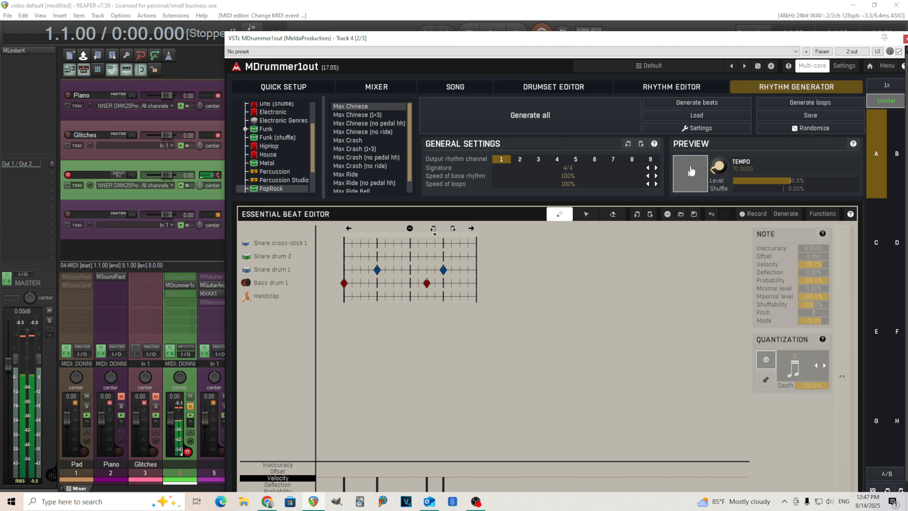
{"action": "left_click", "coordinate": [687, 168]}
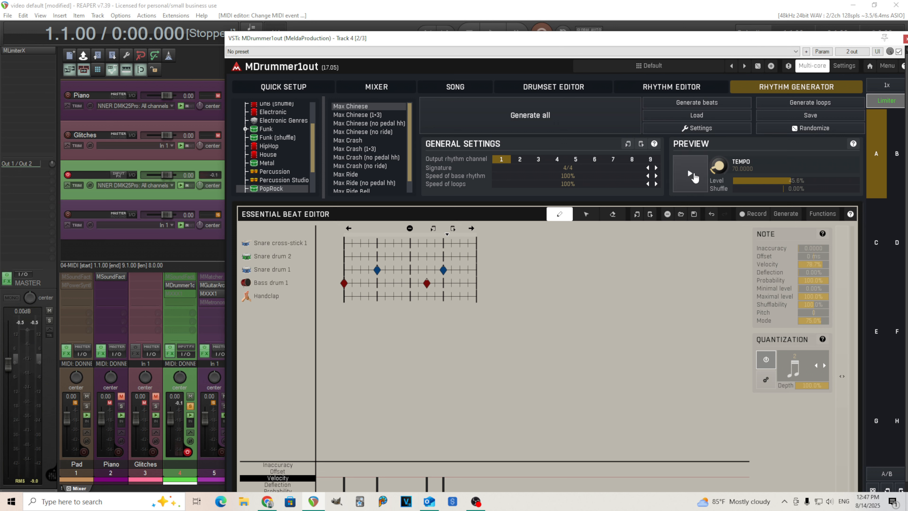
Generate all loops for rhythm channel 1 and audition the generated ride cymbal beat in the Rhythm Editor
{"action": "left_click", "coordinate": [573, 129]}
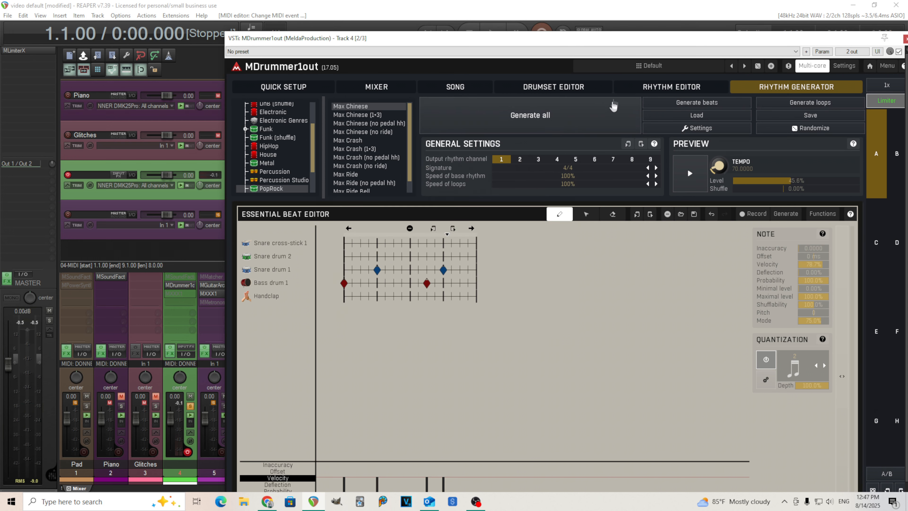
{"action": "left_click", "coordinate": [643, 89]}
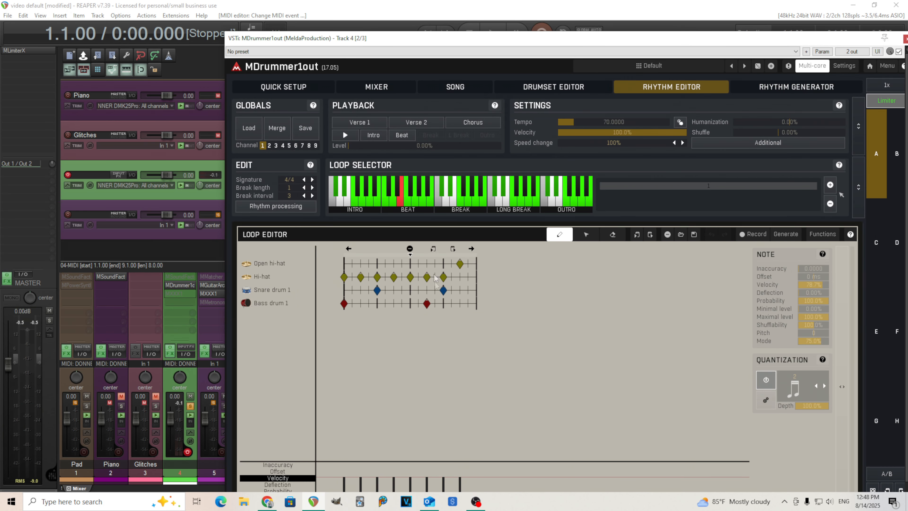
{"action": "left_click", "coordinate": [415, 203]}
{"action": "left_click", "coordinate": [427, 205]}
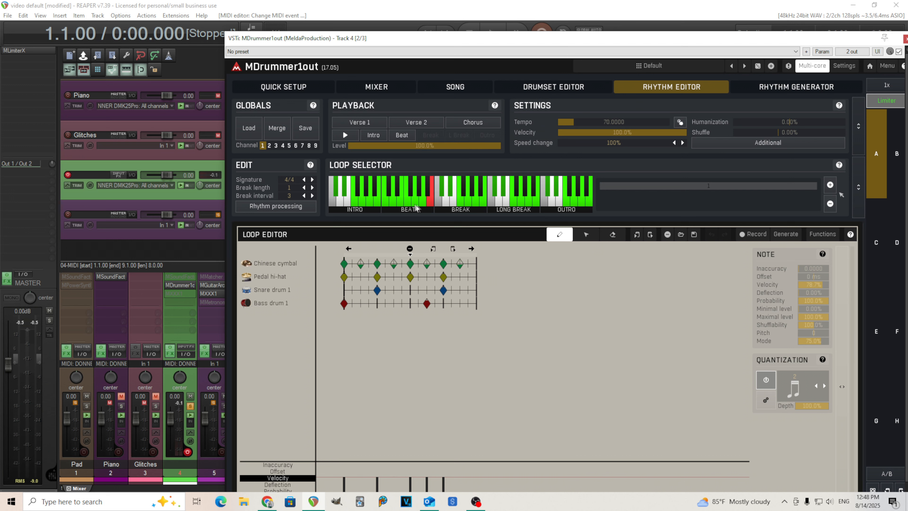
{"action": "left_click", "coordinate": [415, 204]}
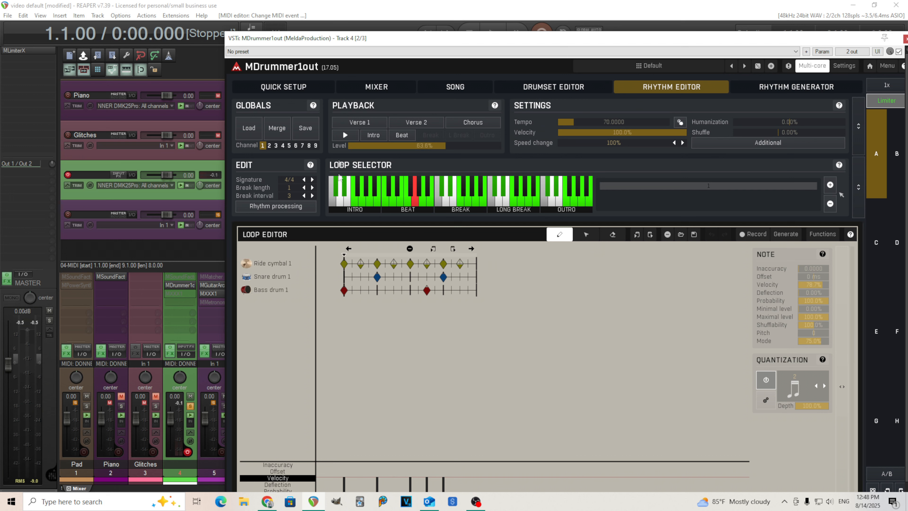
{"action": "left_click", "coordinate": [341, 140]}
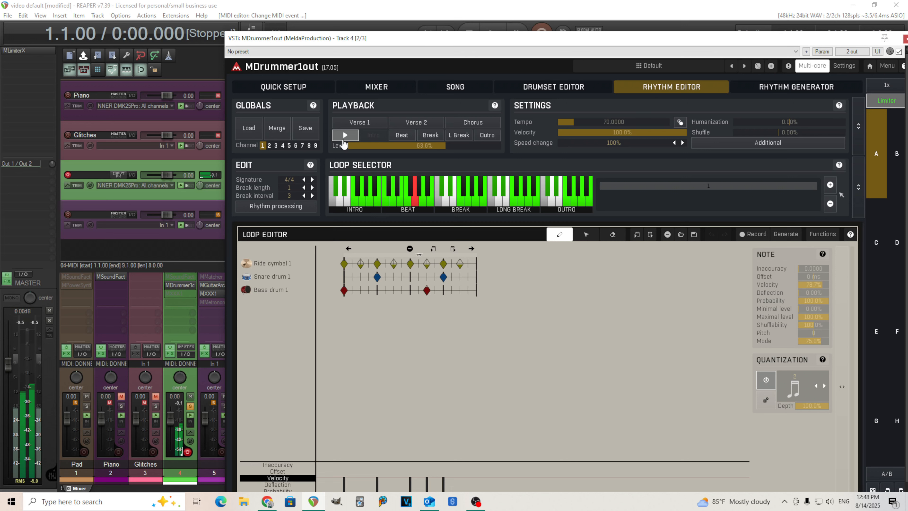
{"action": "left_click", "coordinate": [345, 136]}
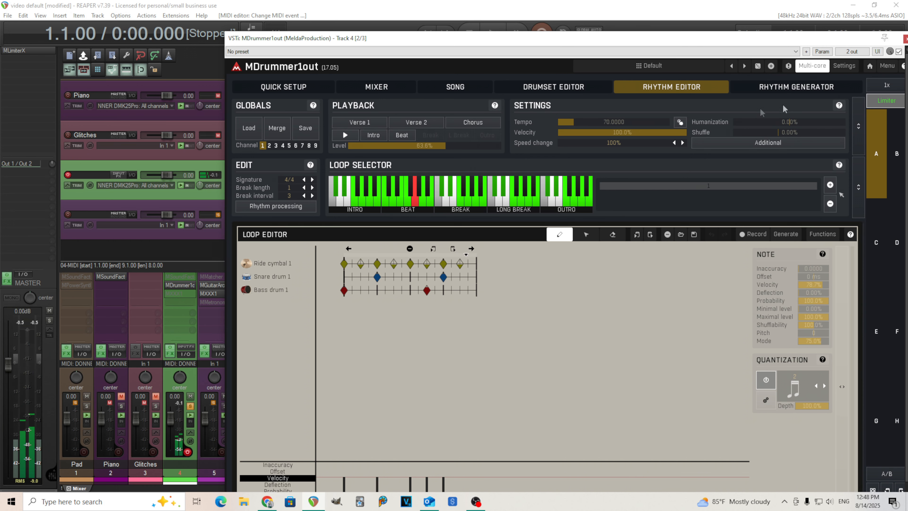
Set the rhythm generator's output to channel 2, clear the snare and bass drum notes, and choose the Percussion category
{"action": "left_click", "coordinate": [793, 89]}
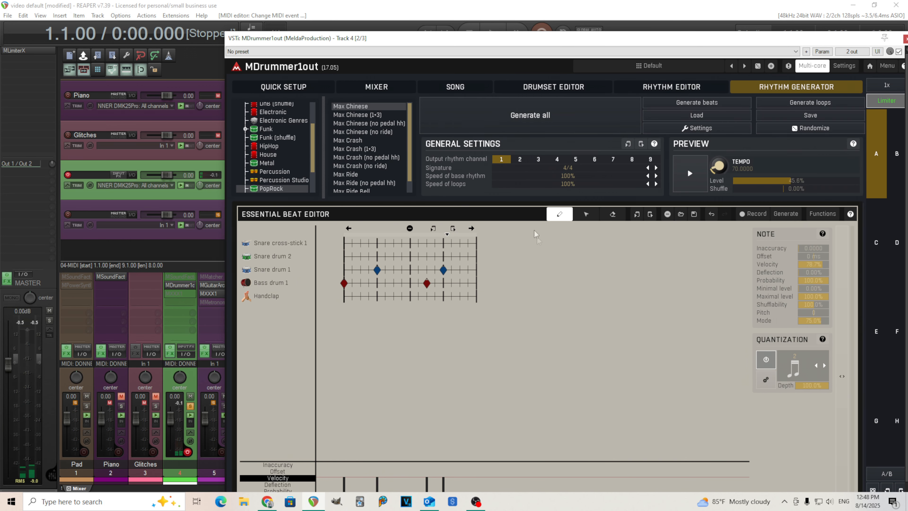
{"action": "left_click", "coordinate": [520, 160]}
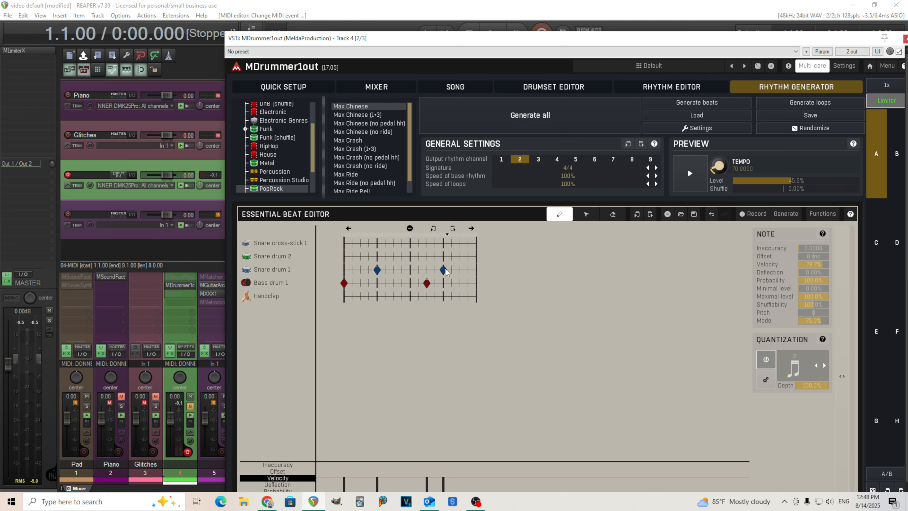
{"action": "left_click", "coordinate": [377, 271]}
{"action": "left_click", "coordinate": [282, 173]}
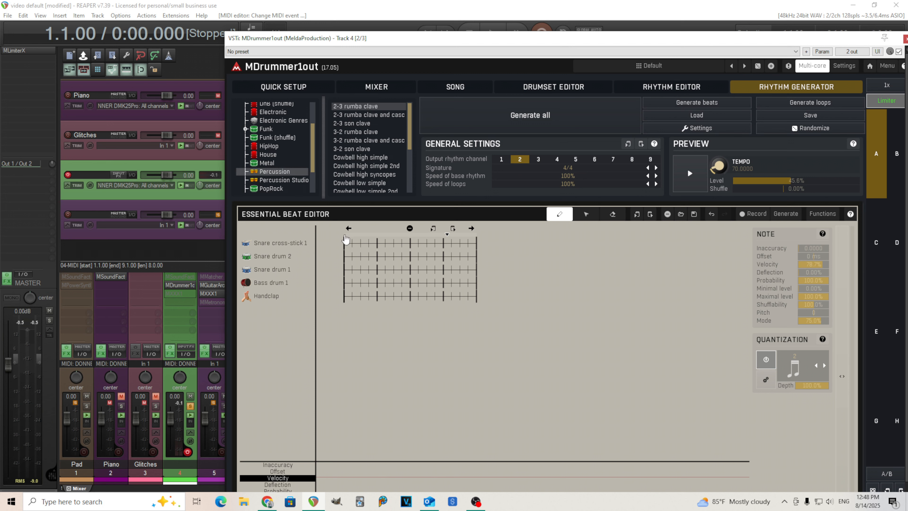
Preview several Percussion patterns, select WoodBlock syncopes, and set the preview level to 100%
{"action": "left_click", "coordinate": [701, 181]}
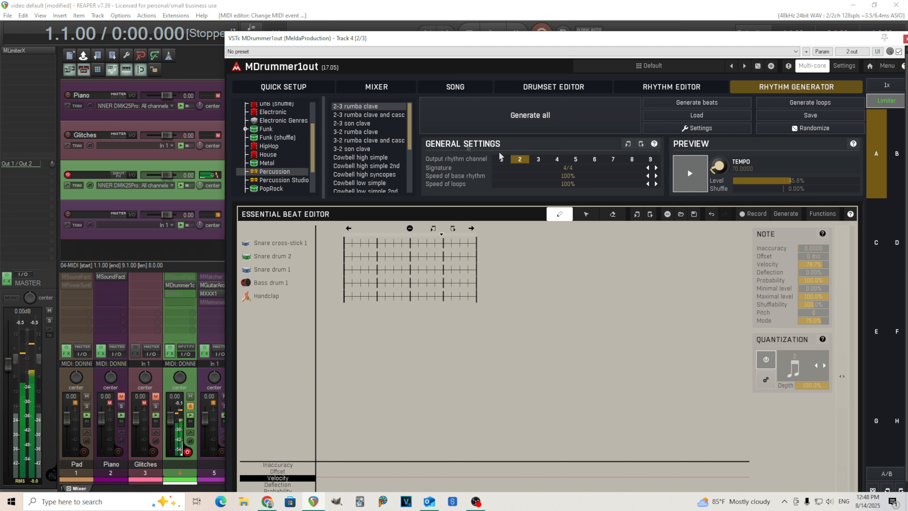
{"action": "left_click", "coordinate": [405, 115]}
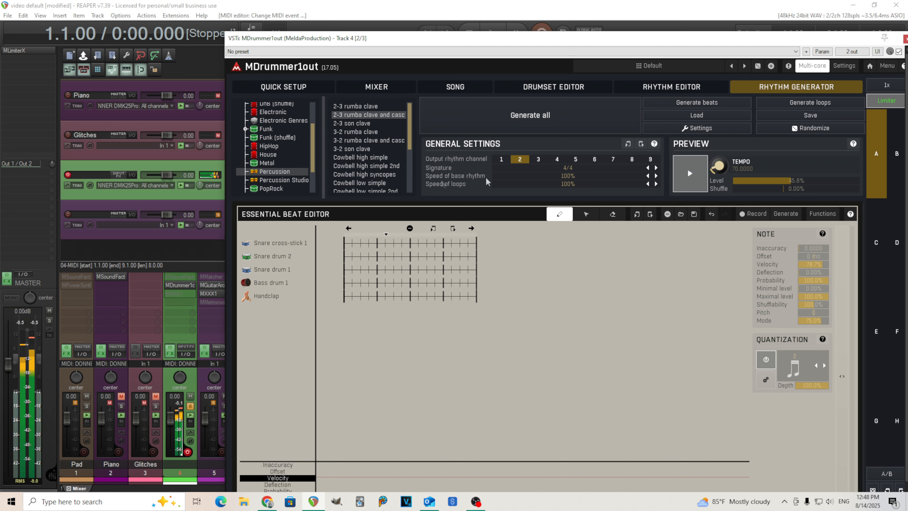
{"action": "scroll", "coordinate": [384, 177], "scroll_direction": "down", "scroll_amount": 3}
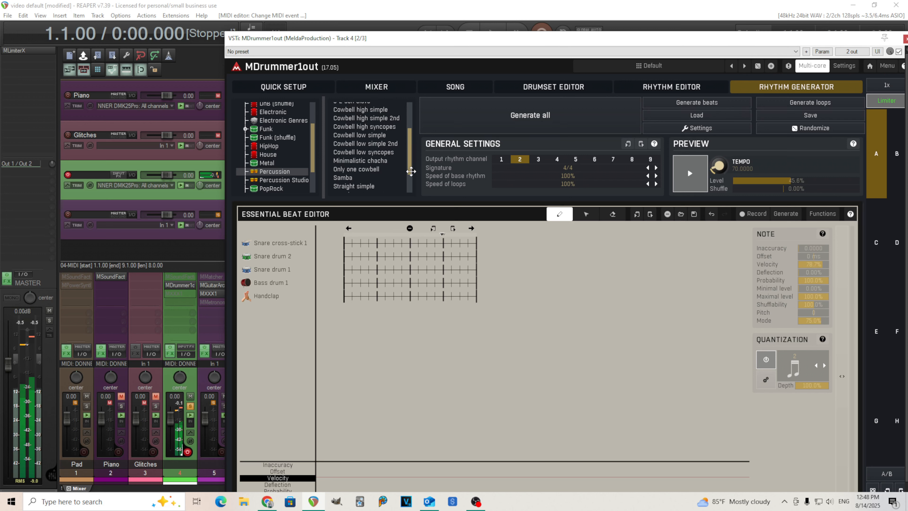
{"action": "left_click", "coordinate": [384, 174]}
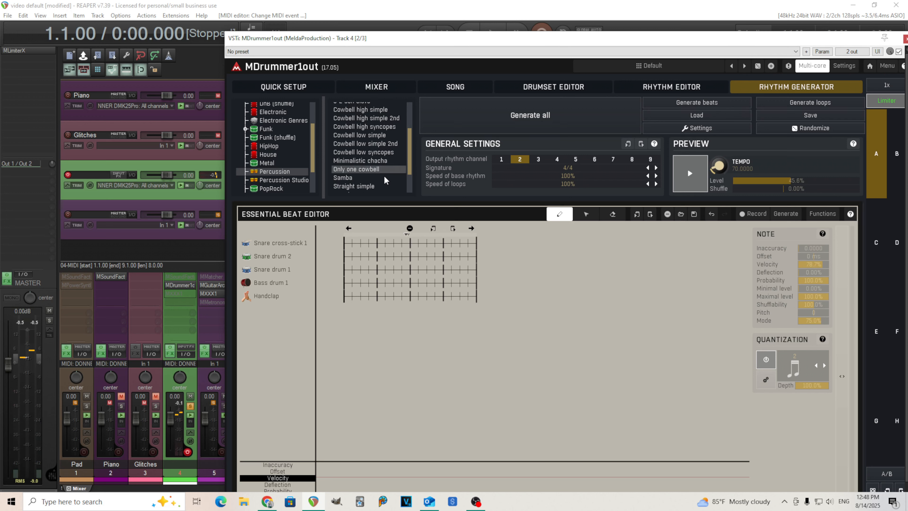
{"action": "left_click", "coordinate": [385, 177]}
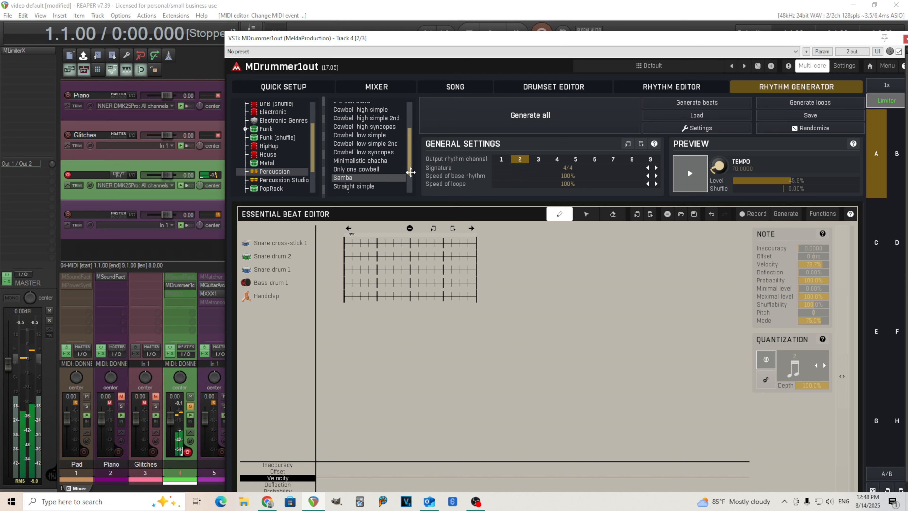
{"action": "scroll", "coordinate": [384, 175], "scroll_direction": "down", "scroll_amount": 2}
{"action": "left_click", "coordinate": [382, 178]}
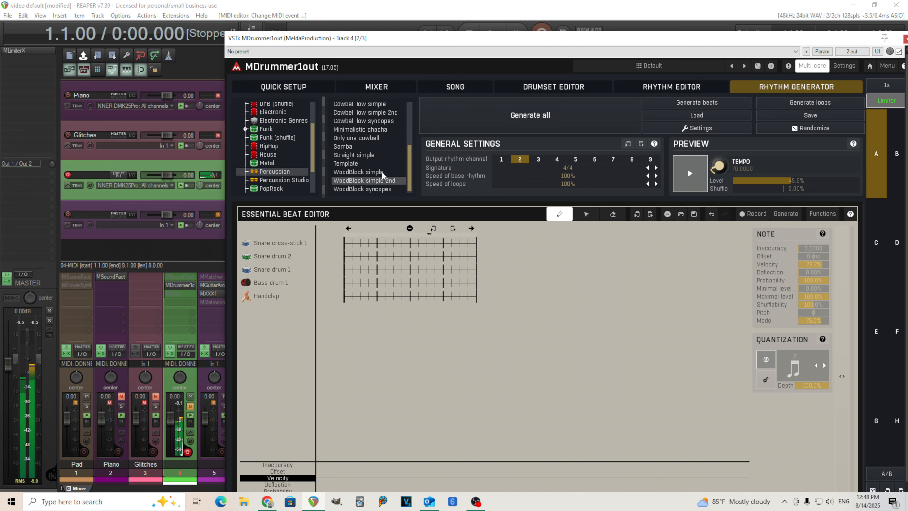
{"action": "left_click", "coordinate": [389, 189]}
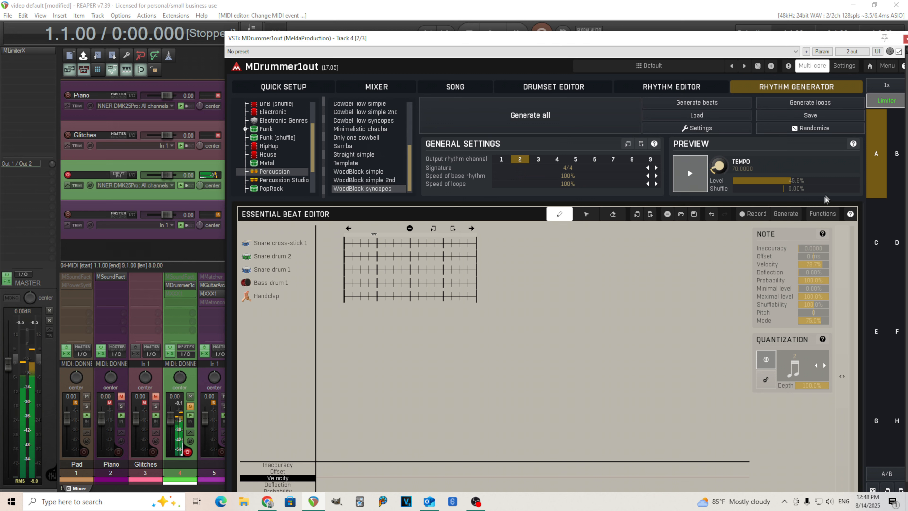
{"action": "left_click_drag", "start_coordinate": [820, 181], "coordinate": [871, 181]}
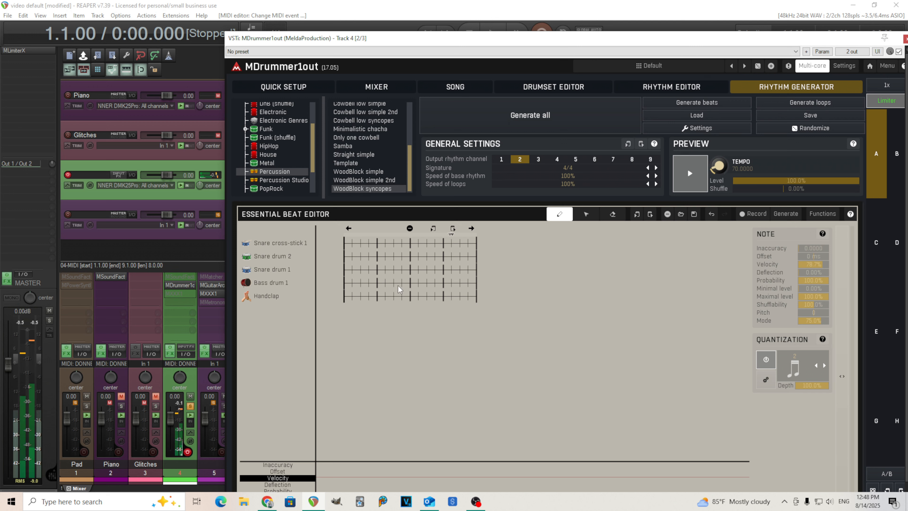
Change the Snare cross-stick 1 track to Tambourine 1, add hits on beats 2 and 4 with softer ones half a beat earlier, and stop the preview
{"action": "left_click", "coordinate": [285, 243]}
{"action": "left_click", "coordinate": [320, 232]}
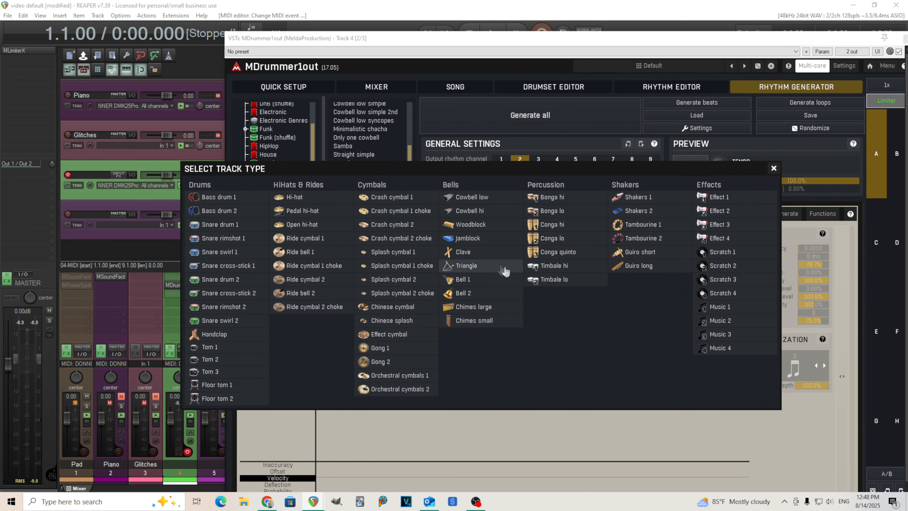
{"action": "left_click", "coordinate": [631, 224]}
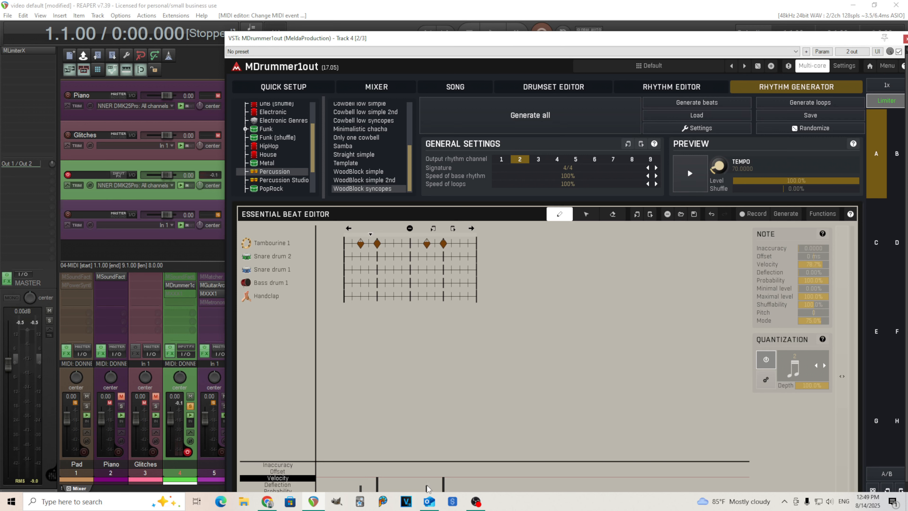
{"action": "left_click", "coordinate": [683, 173]}
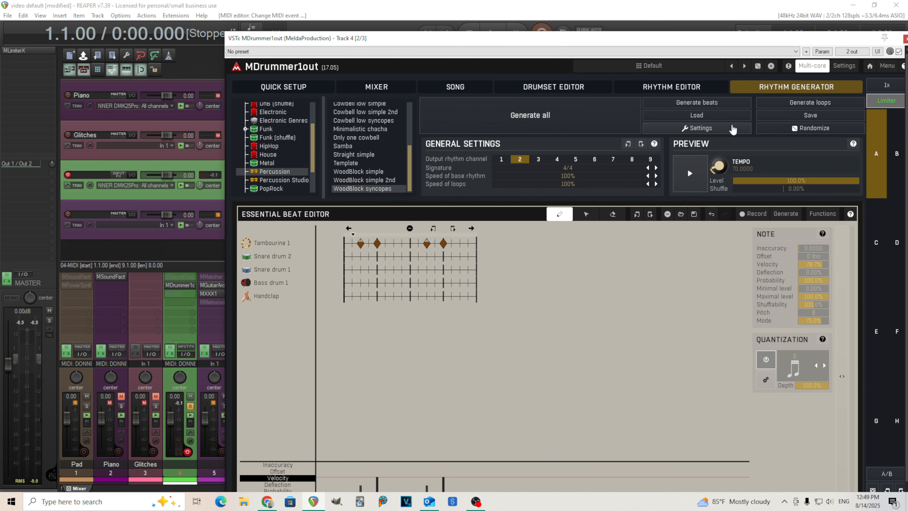
Switch the generator's break source to Studio 2018 Percussion, enable Conga for long breaks, and generate all loops for channel 2
{"action": "left_click", "coordinate": [731, 129]}
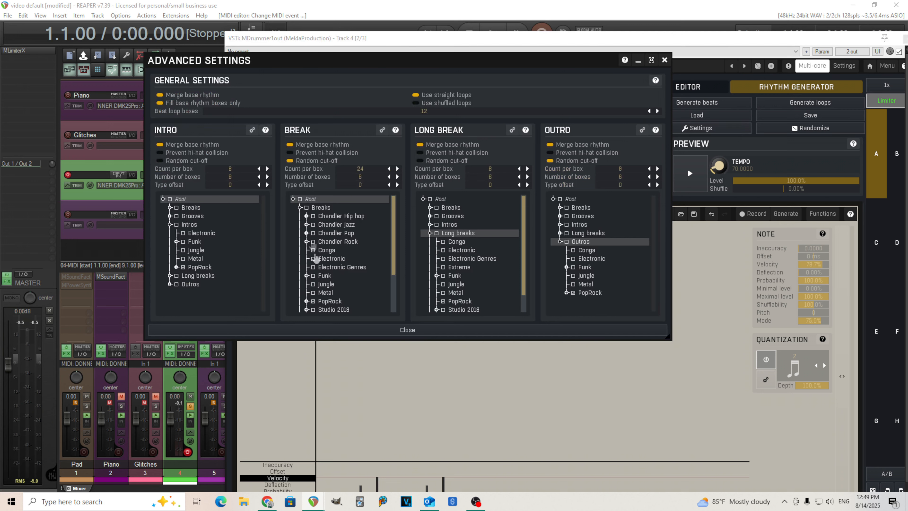
{"action": "scroll", "coordinate": [354, 283], "scroll_direction": "down", "scroll_amount": 2}
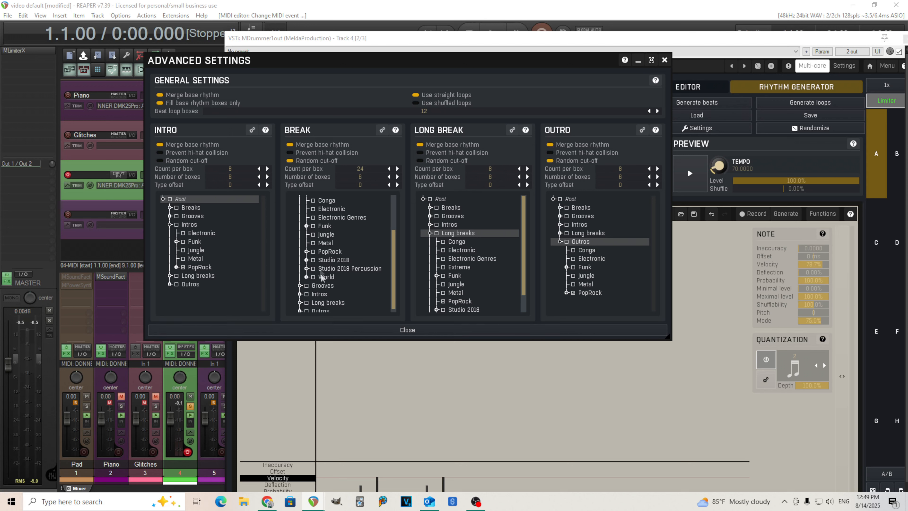
{"action": "left_click", "coordinate": [307, 275]}
{"action": "scroll", "coordinate": [341, 272], "scroll_direction": "down", "scroll_amount": 2}
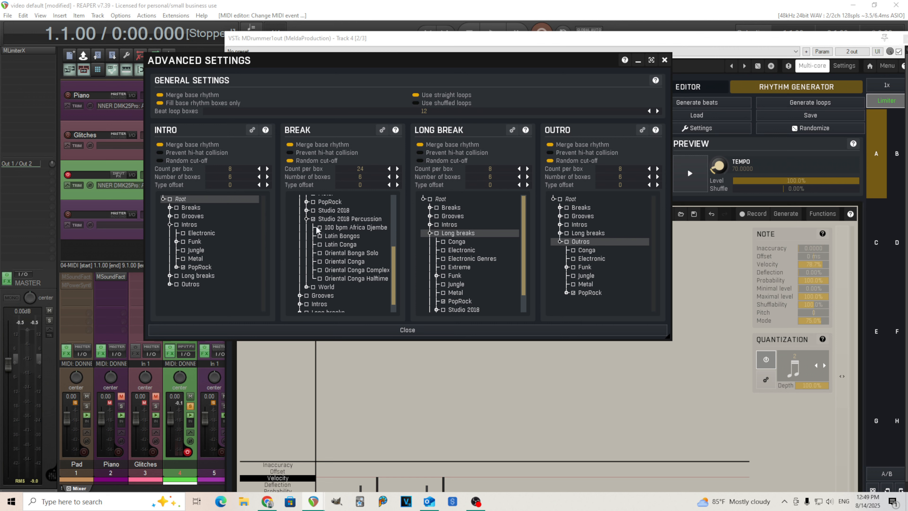
{"action": "left_click", "coordinate": [306, 218]}
{"action": "scroll", "coordinate": [461, 254], "scroll_direction": "down", "scroll_amount": 1}
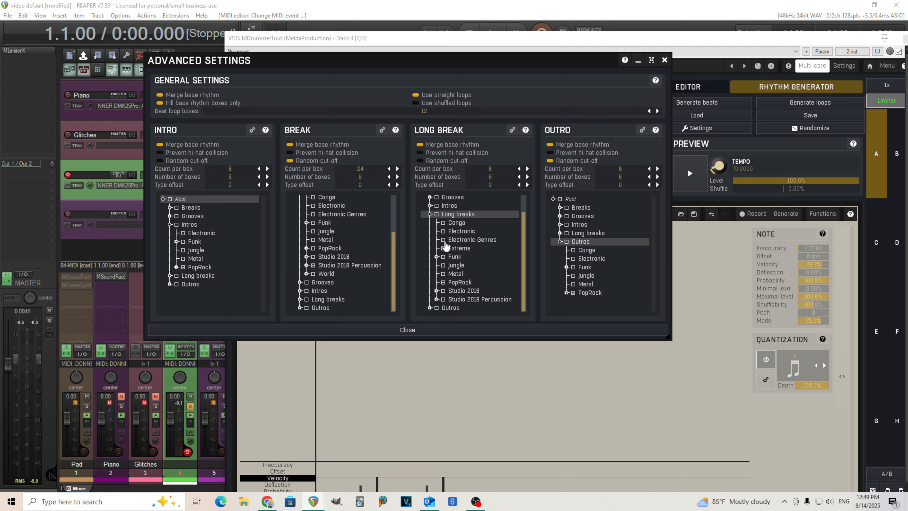
{"action": "left_click", "coordinate": [444, 224]}
{"action": "left_click", "coordinate": [441, 331]}
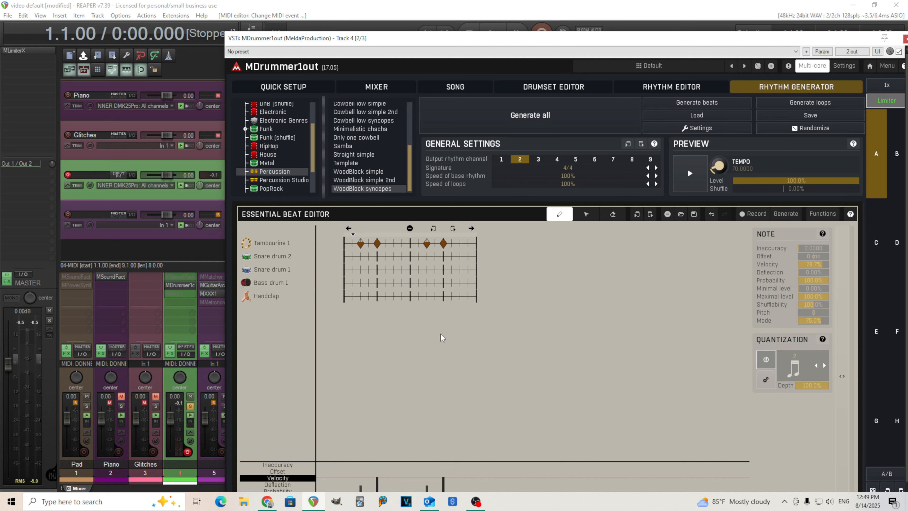
{"action": "left_click", "coordinate": [582, 128]}
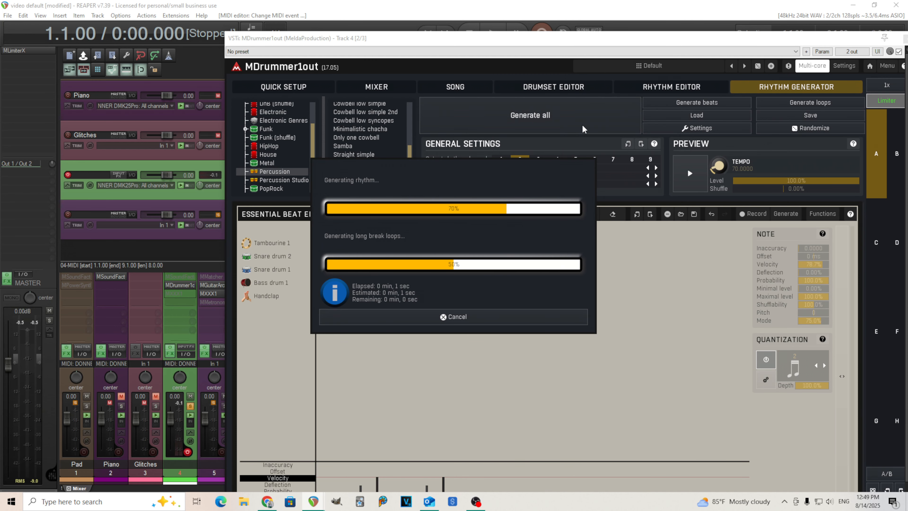
Show channel 2's generated loops in the rhythm editor, select a tambourine and woodblock beat, and audition the playback
{"action": "left_click", "coordinate": [647, 87]}
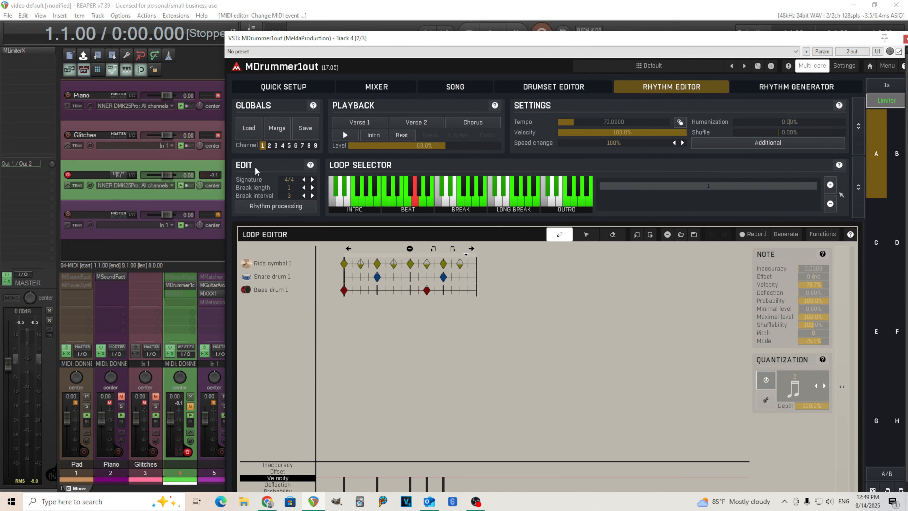
{"action": "left_click", "coordinate": [269, 148]}
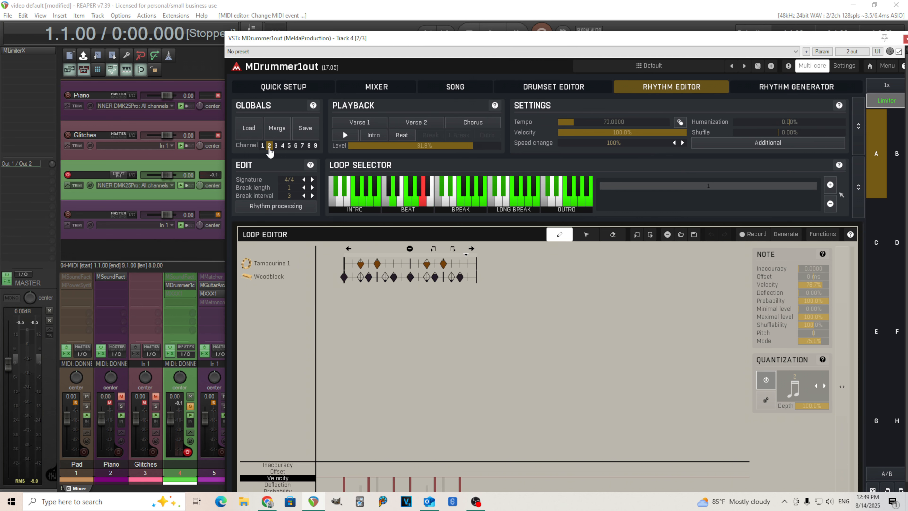
{"action": "left_click", "coordinate": [392, 203]}
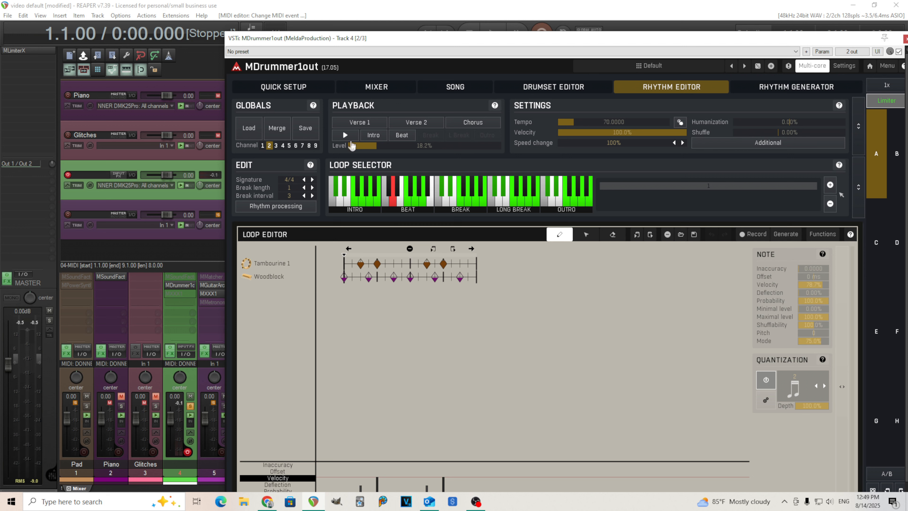
{"action": "left_click", "coordinate": [352, 136]}
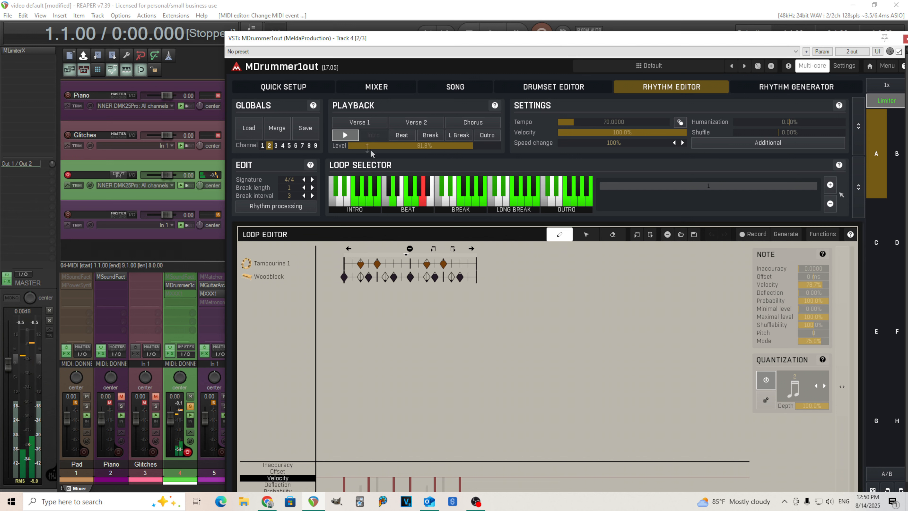
{"action": "left_click", "coordinate": [345, 135]}
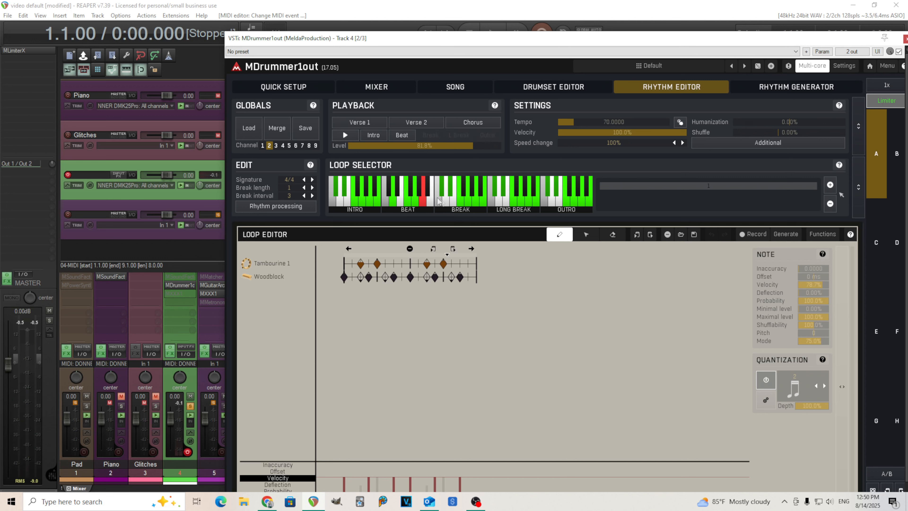
Audition channel 2 from a conga and woodblock break loop, stop it, and inspect the neighbouring break with Conga lo
{"action": "left_click", "coordinate": [460, 202]}
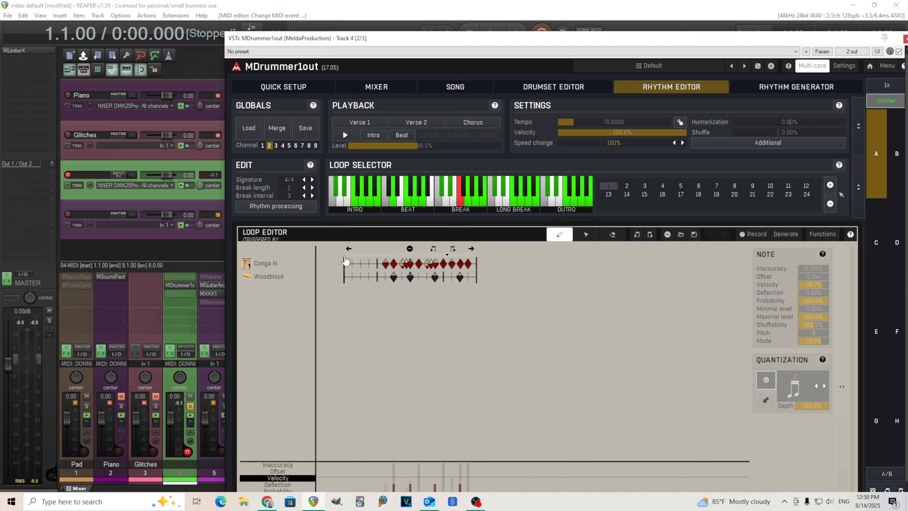
{"action": "left_click", "coordinate": [345, 135]}
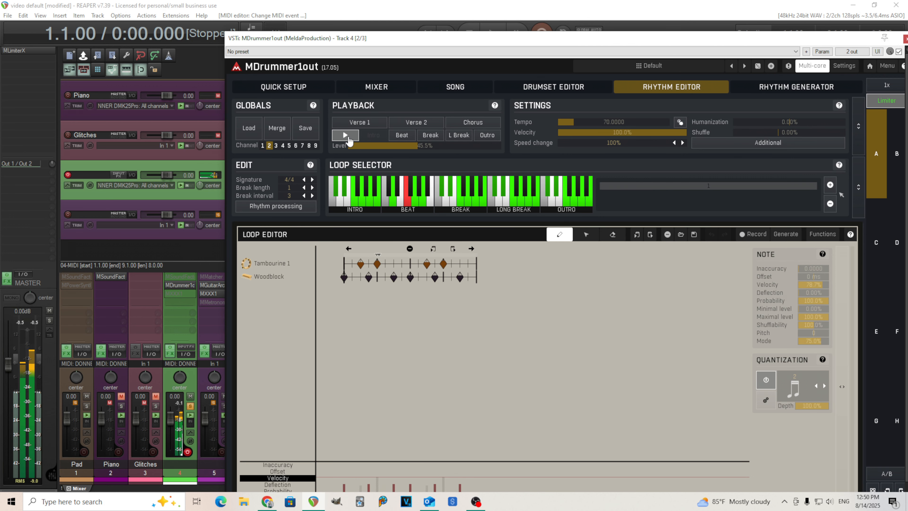
{"action": "left_click", "coordinate": [345, 135]}
{"action": "left_click", "coordinate": [468, 200]}
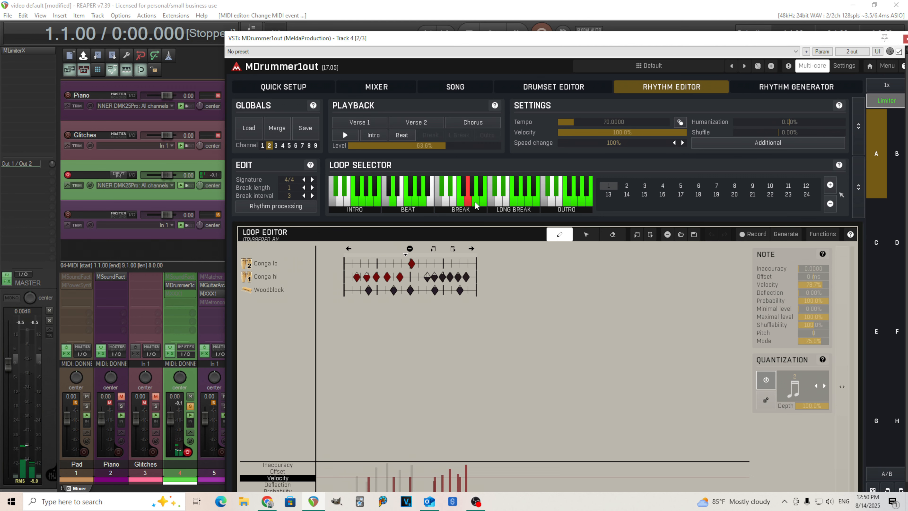
Load and join the Conga drumset from Percussion - Studio 2008 to the current drumset, and select the added Conga hi drum
{"action": "left_click", "coordinate": [574, 87]}
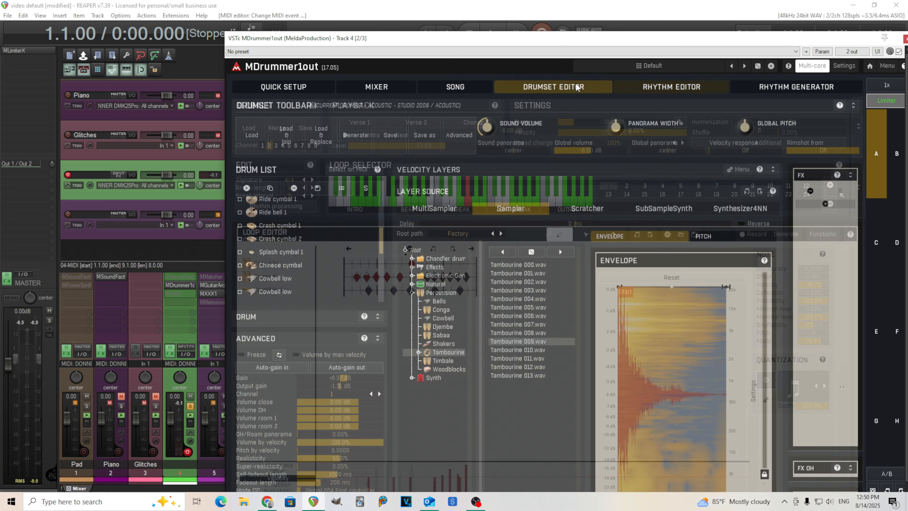
{"action": "left_click_drag", "start_coordinate": [378, 249], "coordinate": [386, 199]}
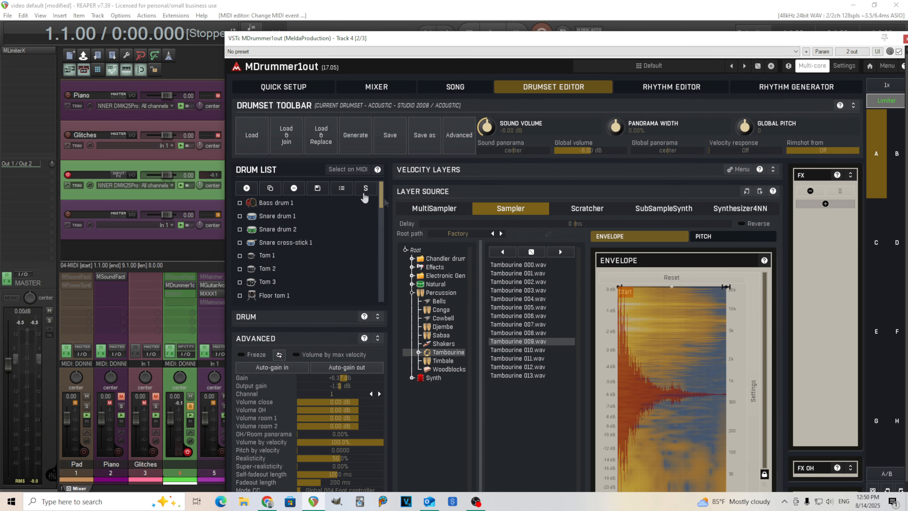
{"action": "left_click", "coordinate": [294, 143]}
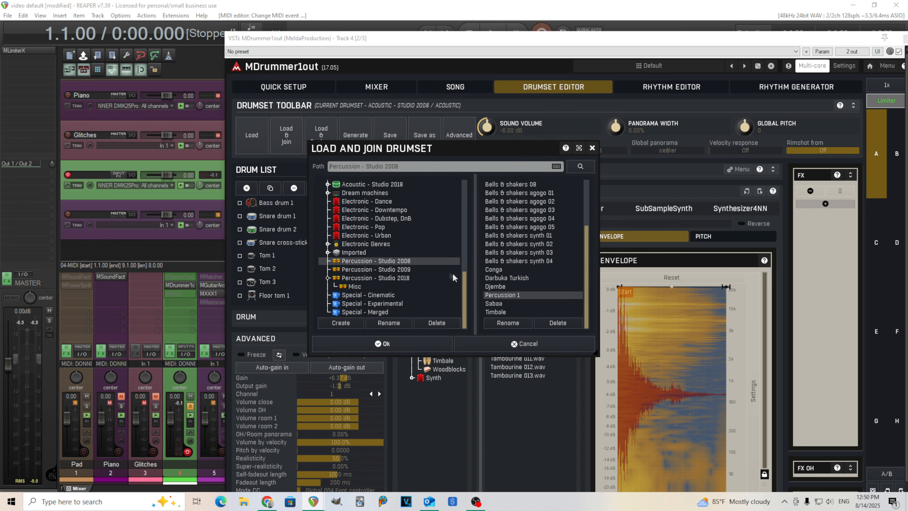
{"action": "left_click", "coordinate": [505, 270]}
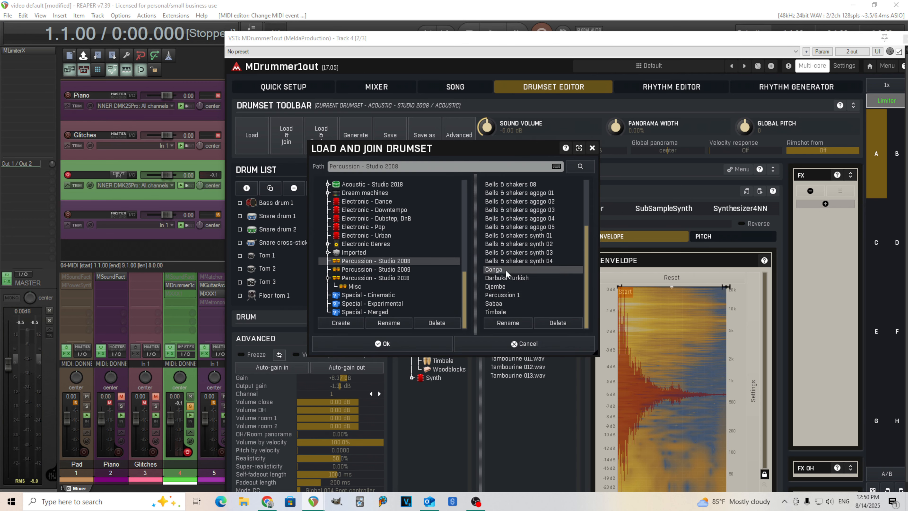
{"action": "left_click", "coordinate": [423, 342]}
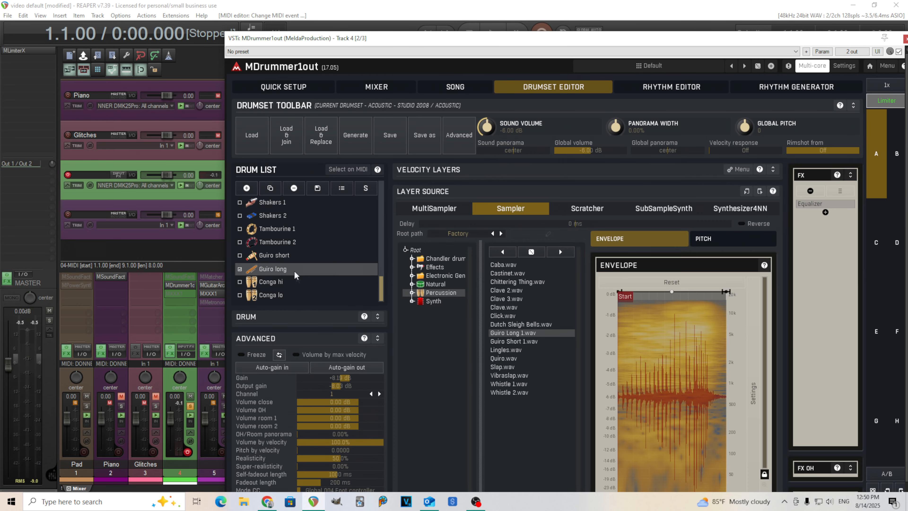
{"action": "left_click", "coordinate": [307, 293]}
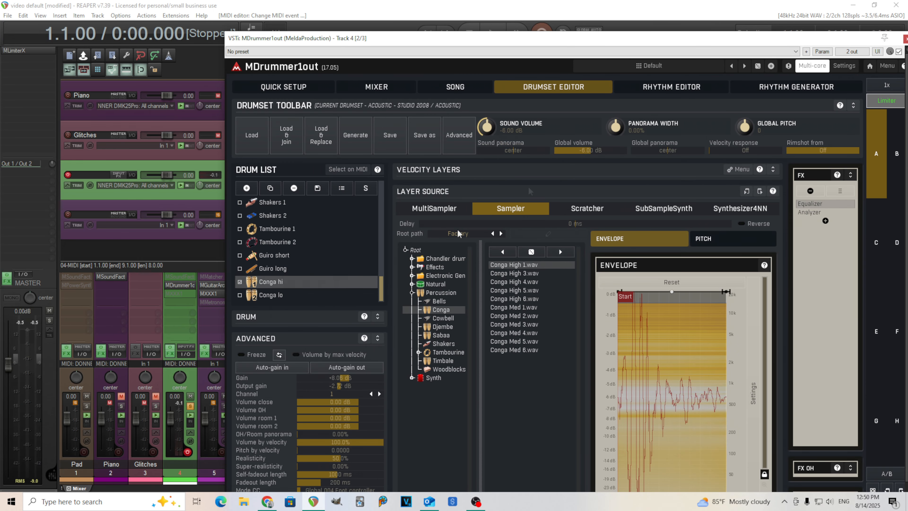
Play channel 2's beat in the rhythm editor, trigger the Conga hi break during playback, and stop
{"action": "left_click", "coordinate": [639, 91]}
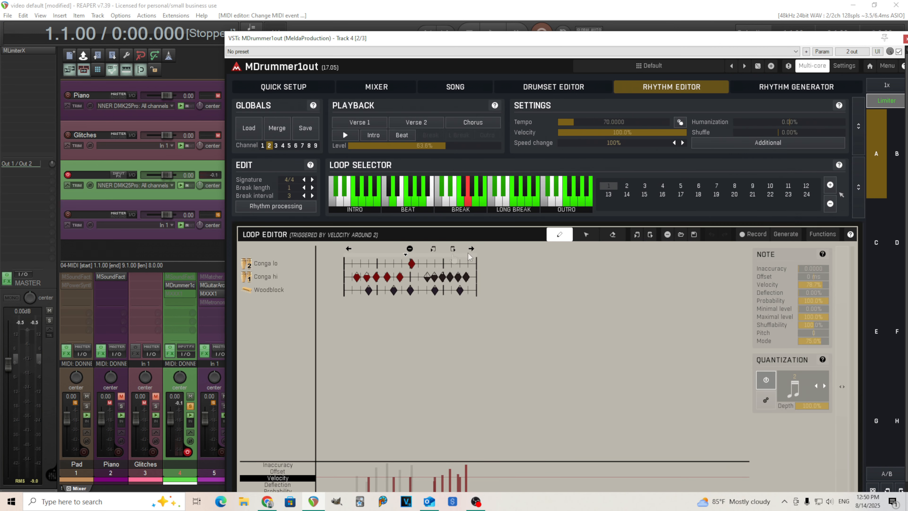
{"action": "left_click", "coordinate": [345, 136]}
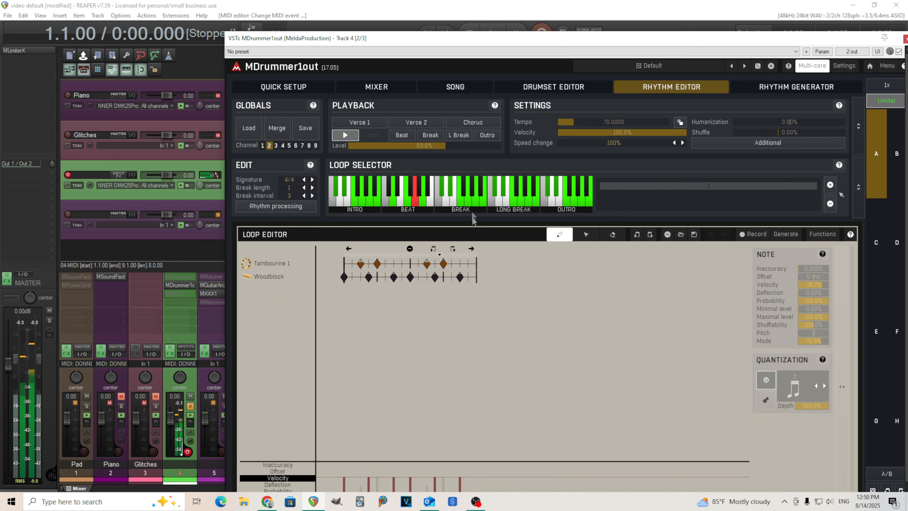
{"action": "left_click", "coordinate": [461, 203]}
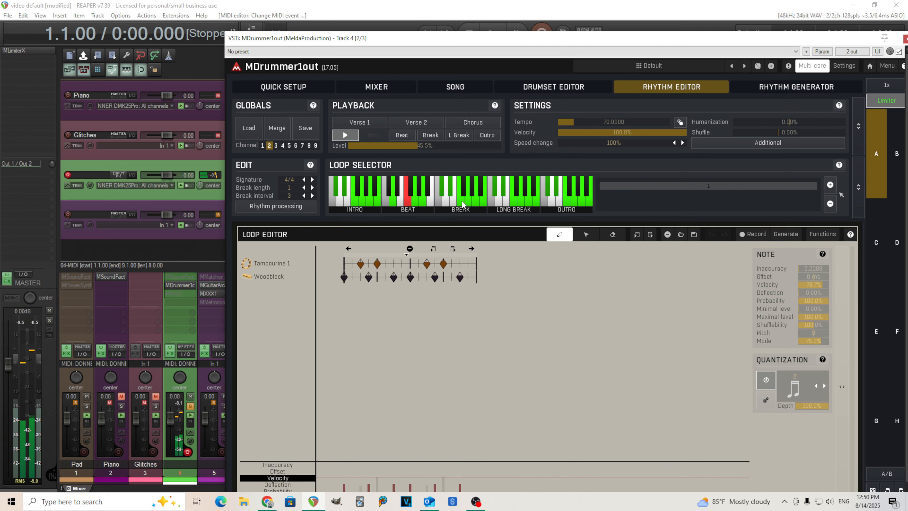
{"action": "left_click", "coordinate": [462, 203]}
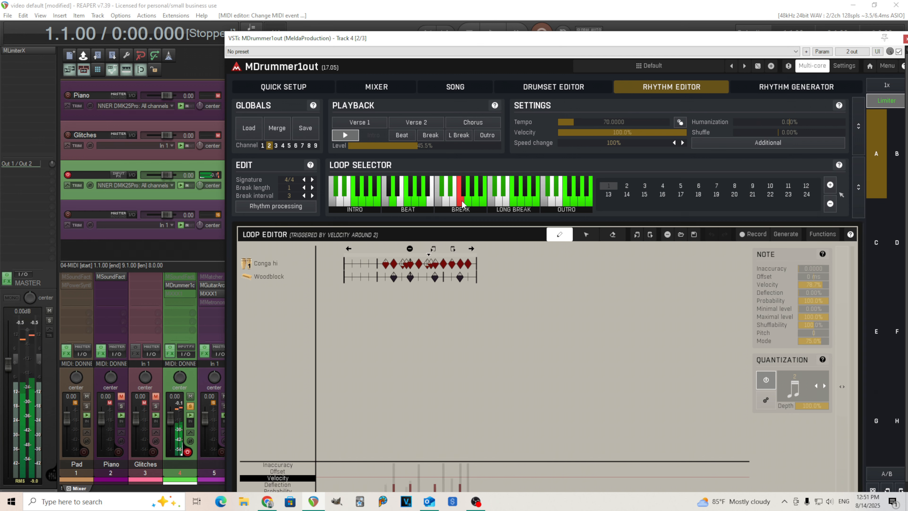
{"action": "left_click", "coordinate": [349, 139]}
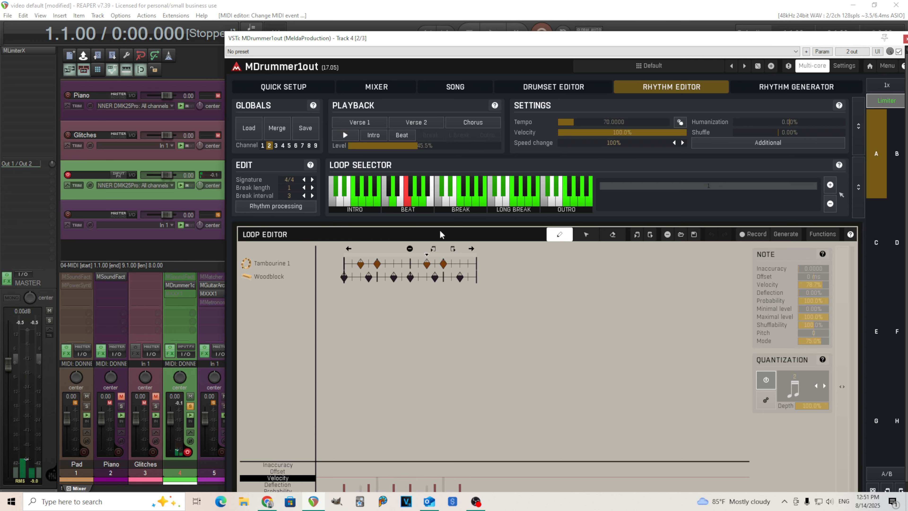
In a conga break loop, change the Conga lo track to Tambourine 1, move the Conga hi notes onto it, and preview the rhythm
{"action": "left_click", "coordinate": [450, 197]}
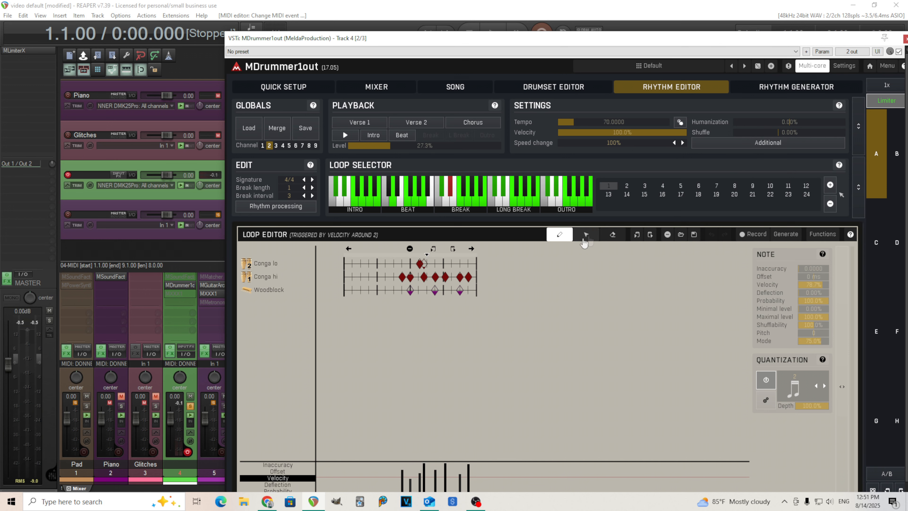
{"action": "right_click", "coordinate": [273, 265]}
{"action": "left_click", "coordinate": [307, 230]}
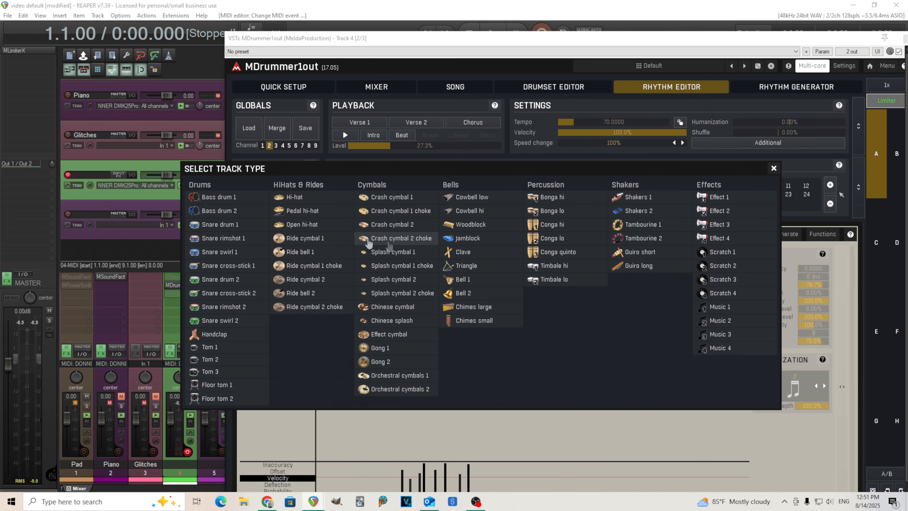
{"action": "left_click", "coordinate": [637, 226]}
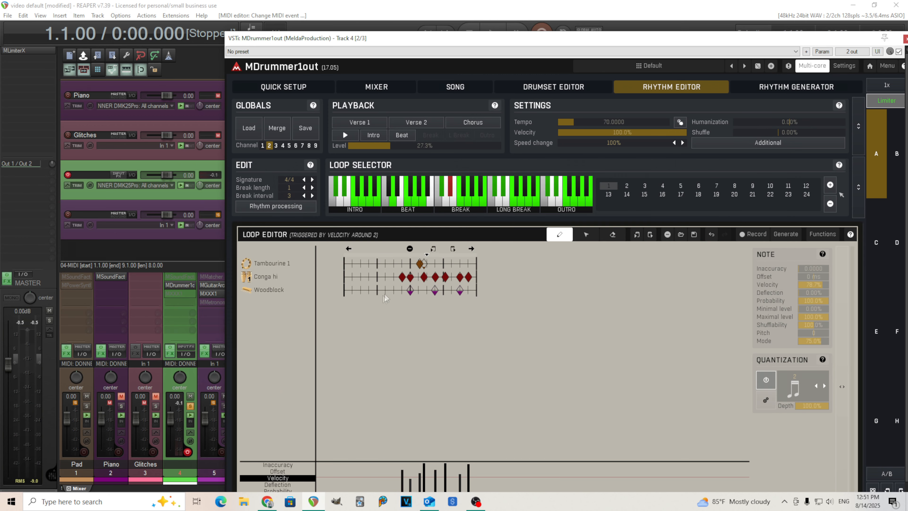
{"action": "left_click", "coordinate": [586, 234]}
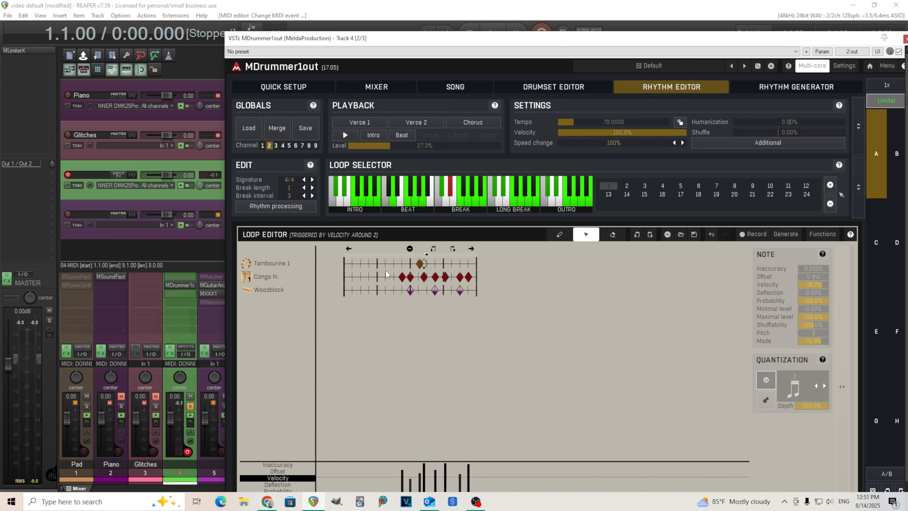
{"action": "left_click_drag", "start_coordinate": [386, 271], "coordinate": [467, 266]}
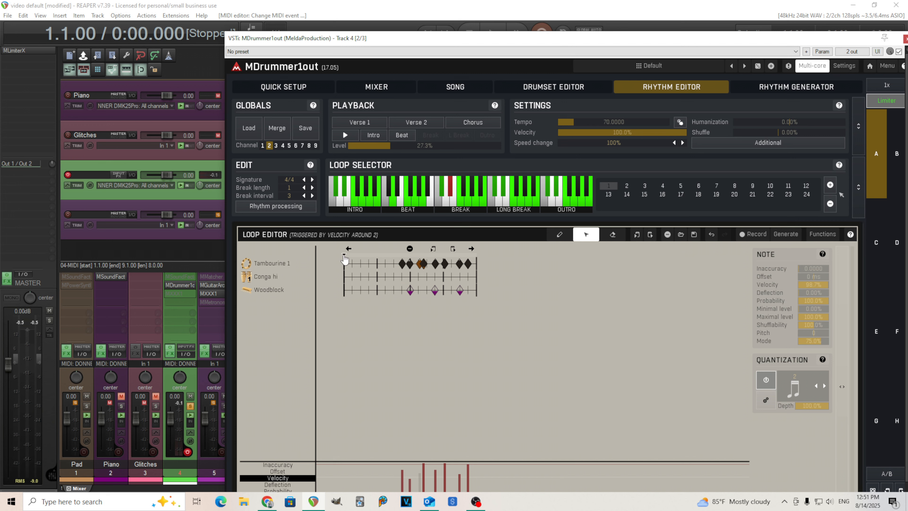
{"action": "left_click", "coordinate": [344, 136]}
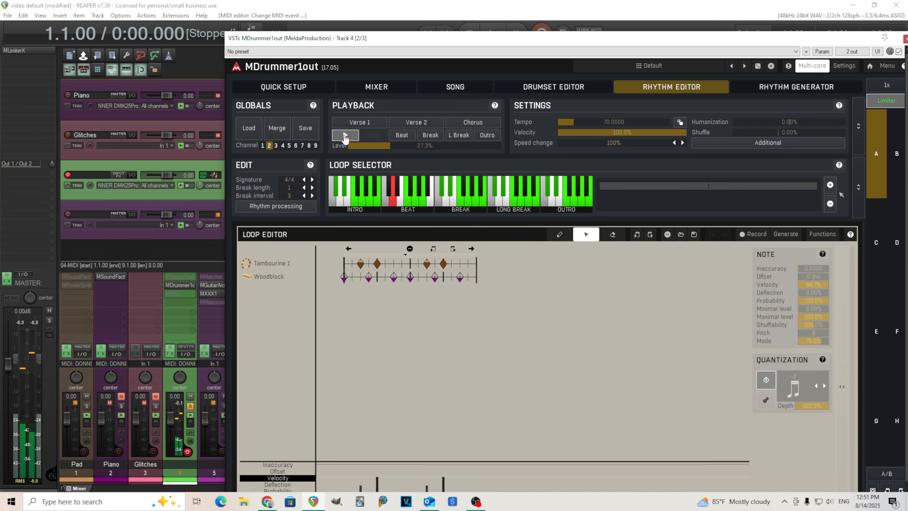
{"action": "left_click", "coordinate": [345, 136]}
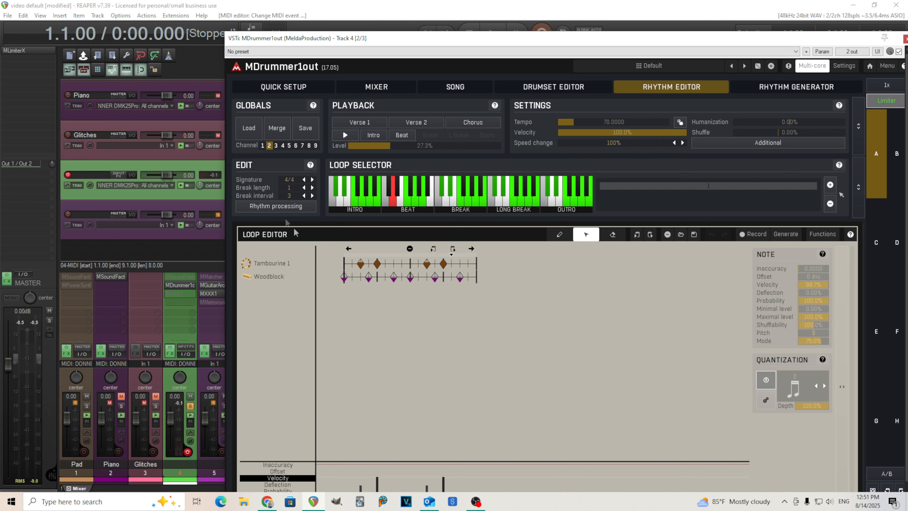
Clear the entire rhythm on channel 2 and change the Open hi-hat track of an empty beat loop to Tambourine 1
{"action": "left_click", "coordinate": [284, 209]}
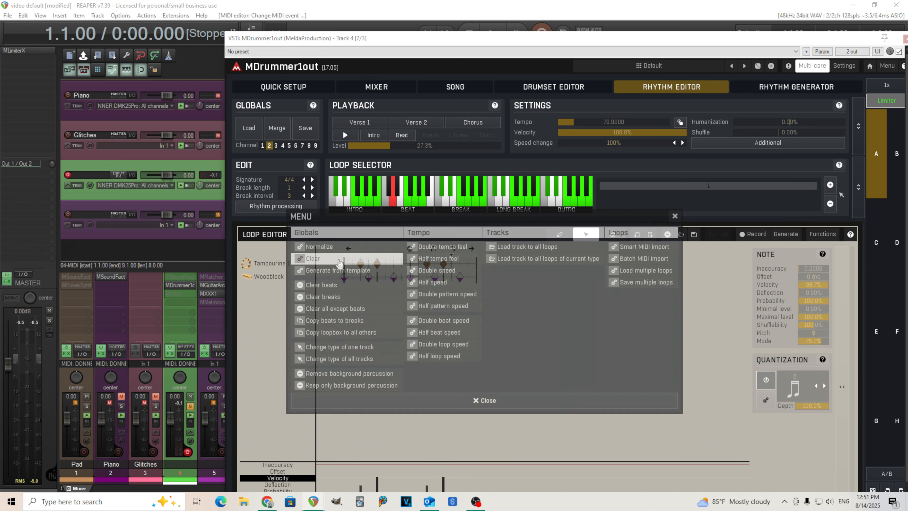
{"action": "left_click", "coordinate": [339, 260]}
{"action": "left_click", "coordinate": [401, 206]}
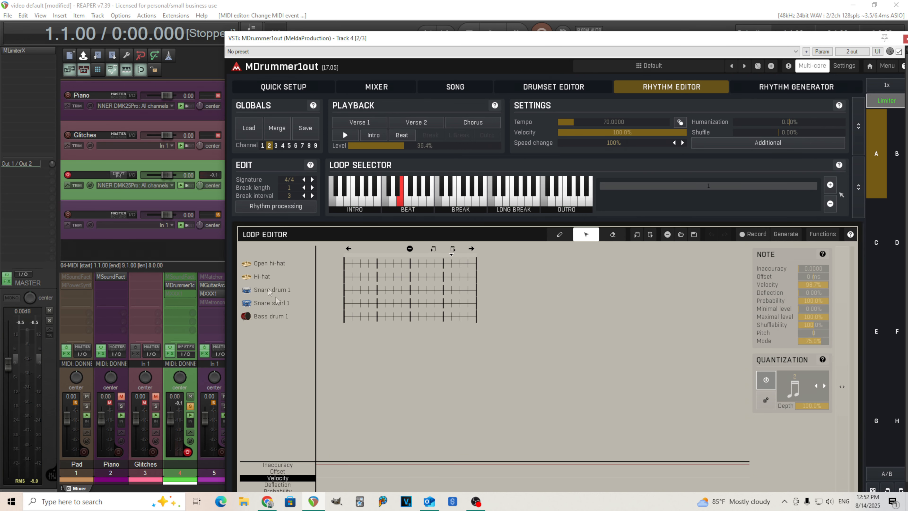
{"action": "right_click", "coordinate": [273, 263]}
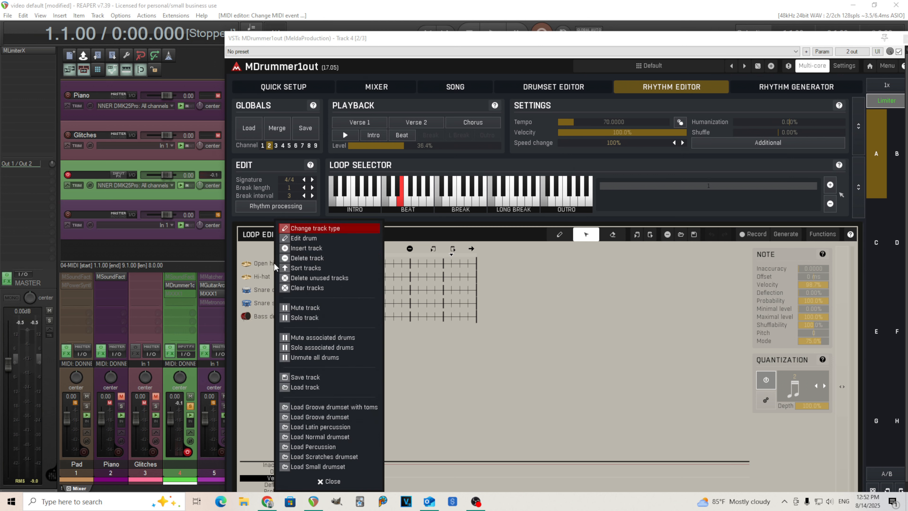
{"action": "left_click", "coordinate": [317, 229]}
{"action": "left_click", "coordinate": [642, 224]}
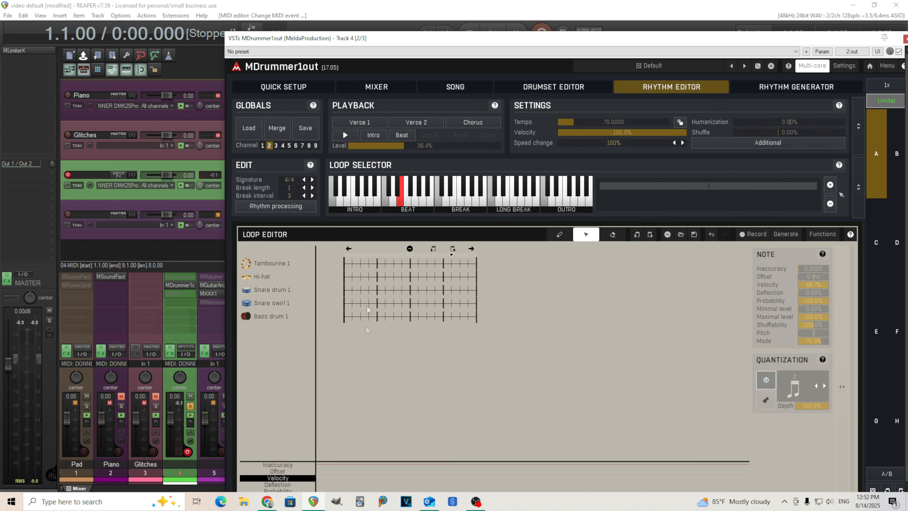
Draw Tambourine 1 hits on the 1st, 4th, 7th, 9th, 12th and 15th sixteenths of the bar
{"action": "left_click", "coordinate": [559, 235]}
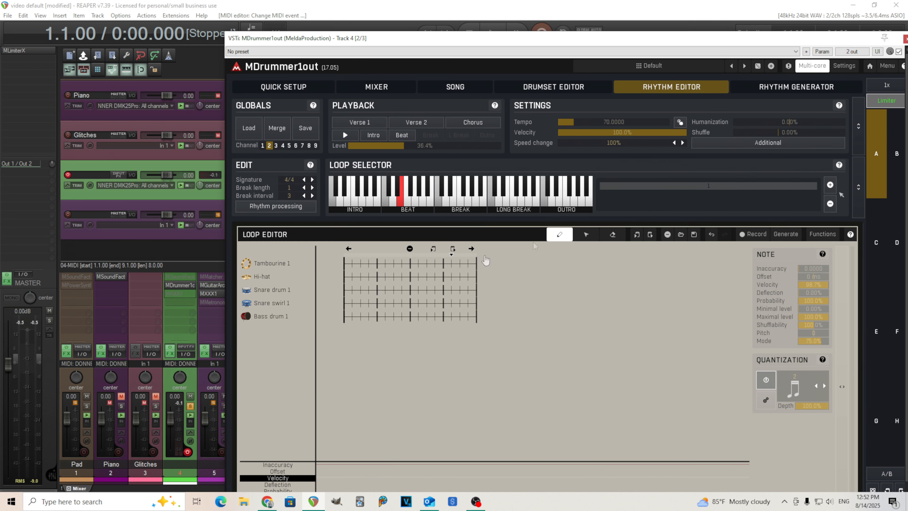
{"action": "left_click", "coordinate": [344, 264]}
{"action": "left_click", "coordinate": [369, 264]}
{"action": "left_click", "coordinate": [393, 264]}
{"action": "left_click", "coordinate": [435, 263]}
{"action": "left_click", "coordinate": [460, 263]}
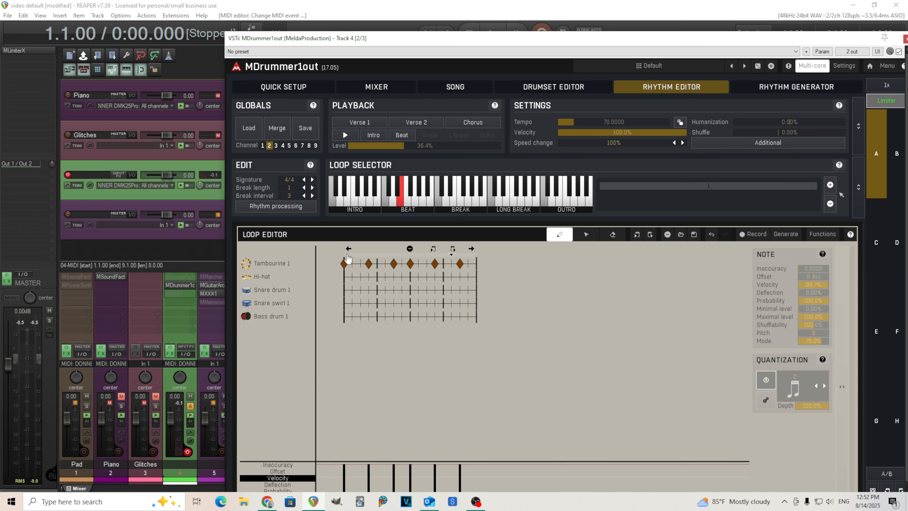
Preview the tambourine loop, stop it, and erase all hits from the Tambourine 1 track
{"action": "left_click", "coordinate": [345, 135]}
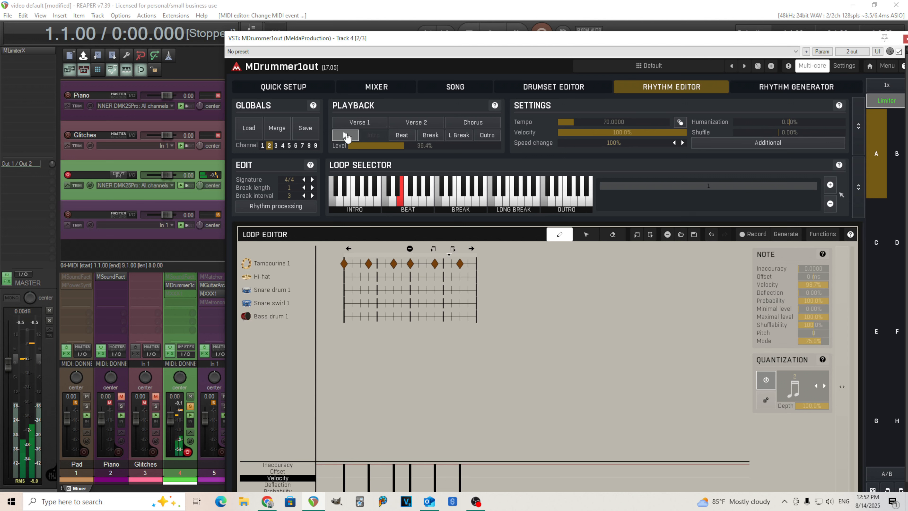
{"action": "left_click", "coordinate": [345, 136]}
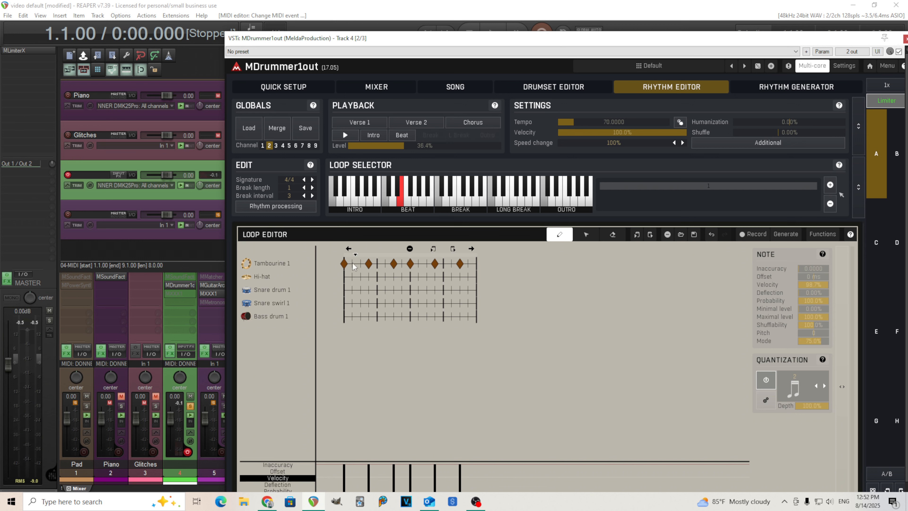
{"action": "left_click_drag", "start_coordinate": [345, 263], "coordinate": [450, 265]}
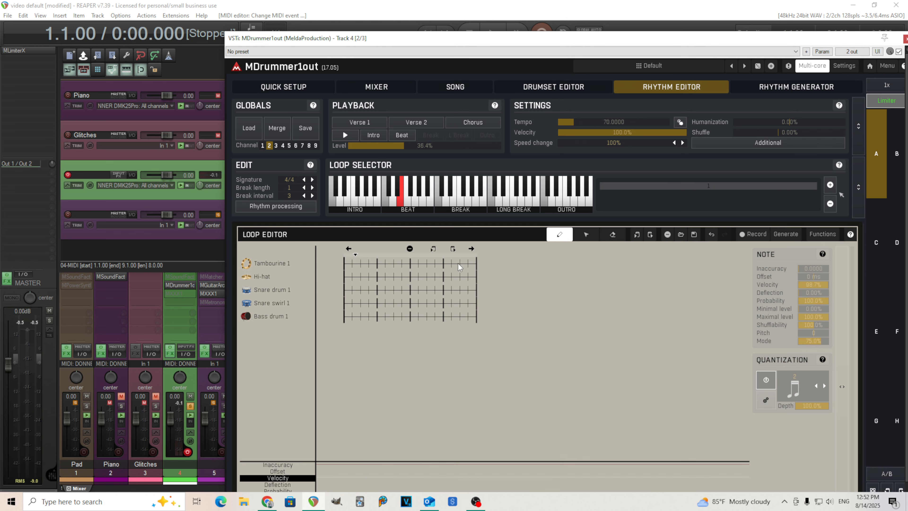
Enable drum pad mode and record six live Tambourine 1 hits into the empty beat loop on channel 2
{"action": "left_click", "coordinate": [283, 86]}
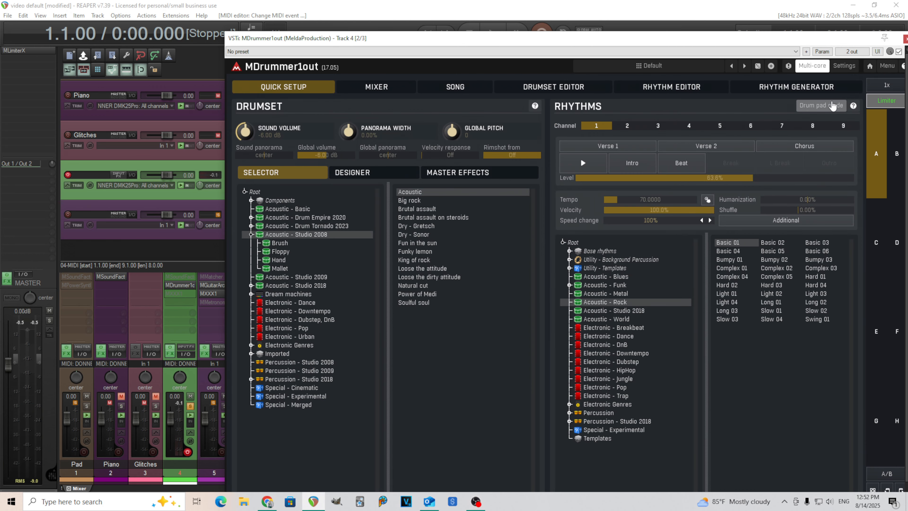
{"action": "left_click", "coordinate": [833, 106]}
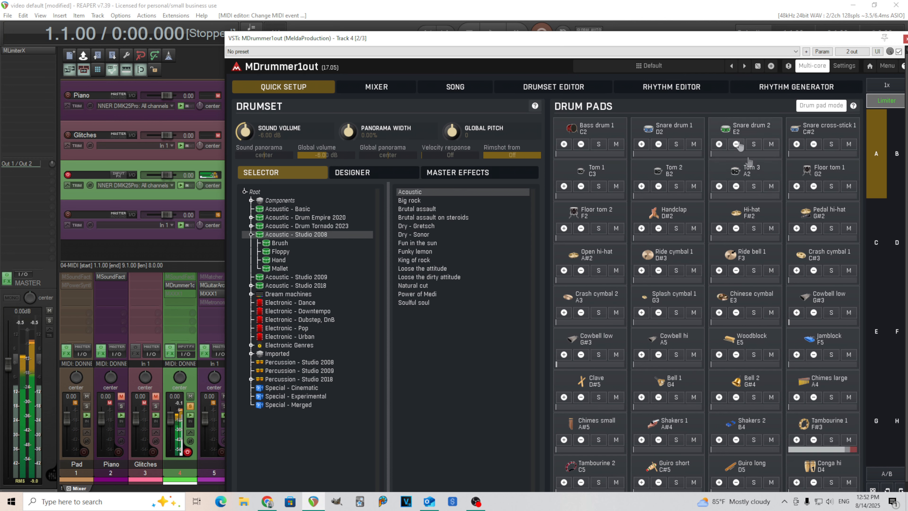
{"action": "left_click", "coordinate": [659, 88]}
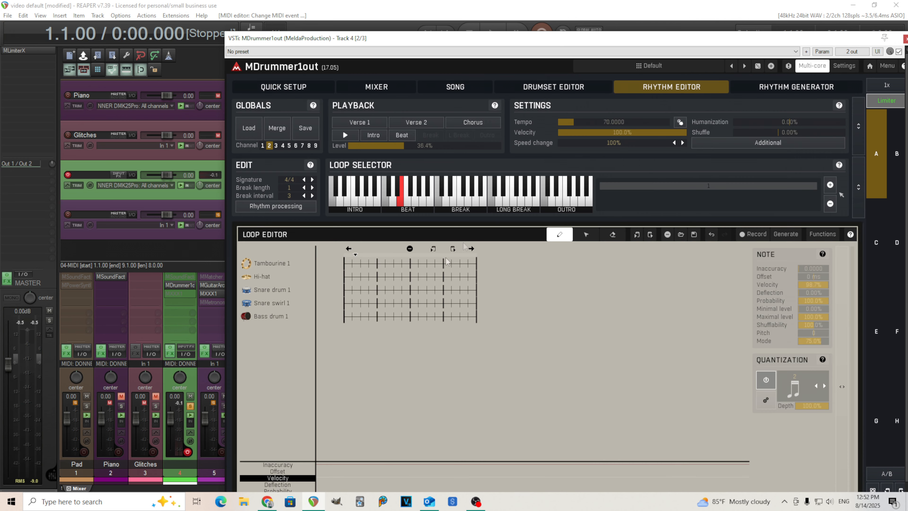
{"action": "left_click", "coordinate": [750, 236]}
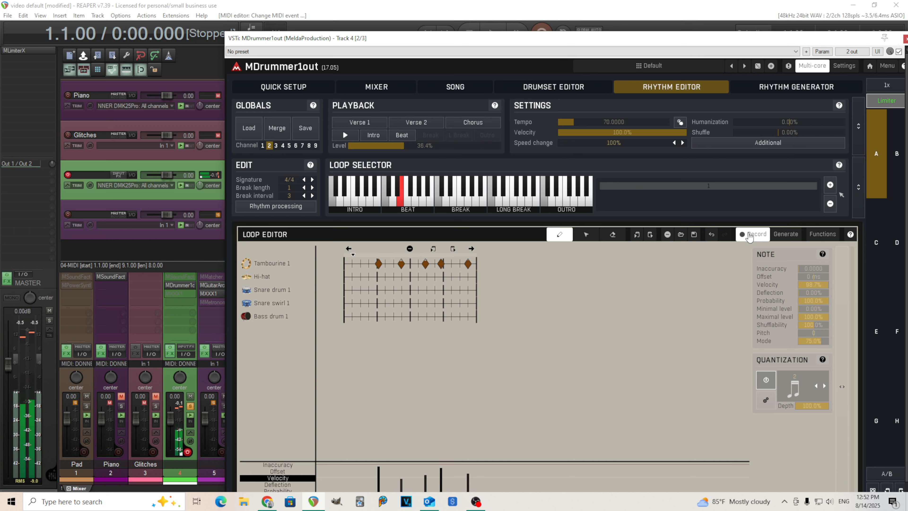
{"action": "left_click", "coordinate": [749, 236]}
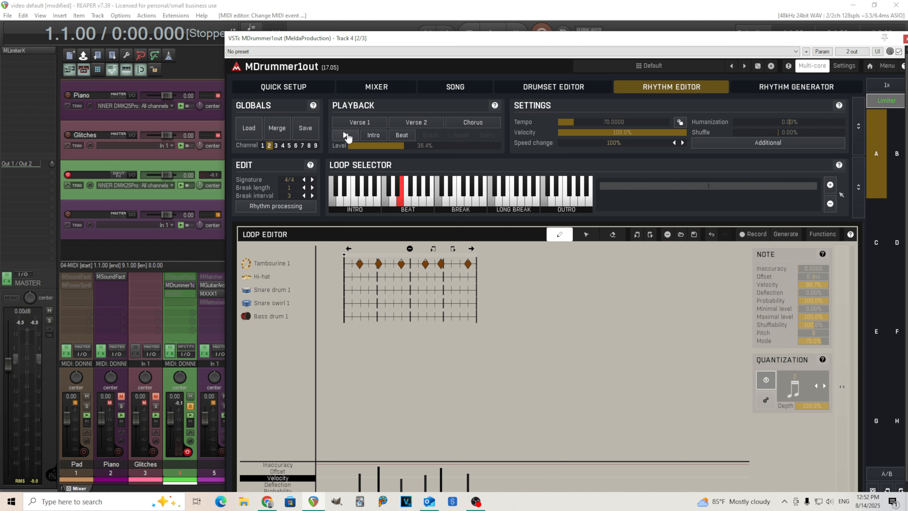
Preview the recorded tambourine loop, quantize its hits to the grid, and preview it again
{"action": "left_click", "coordinate": [345, 136]}
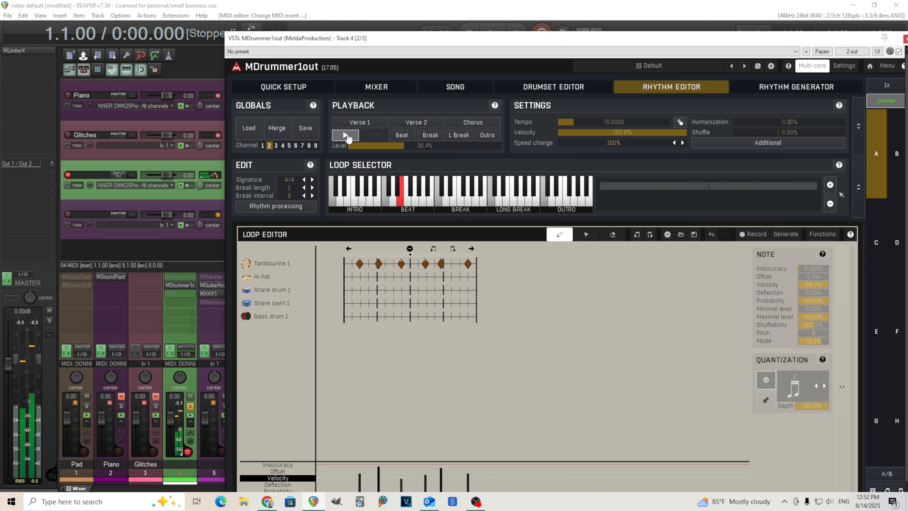
{"action": "left_click", "coordinate": [346, 136]}
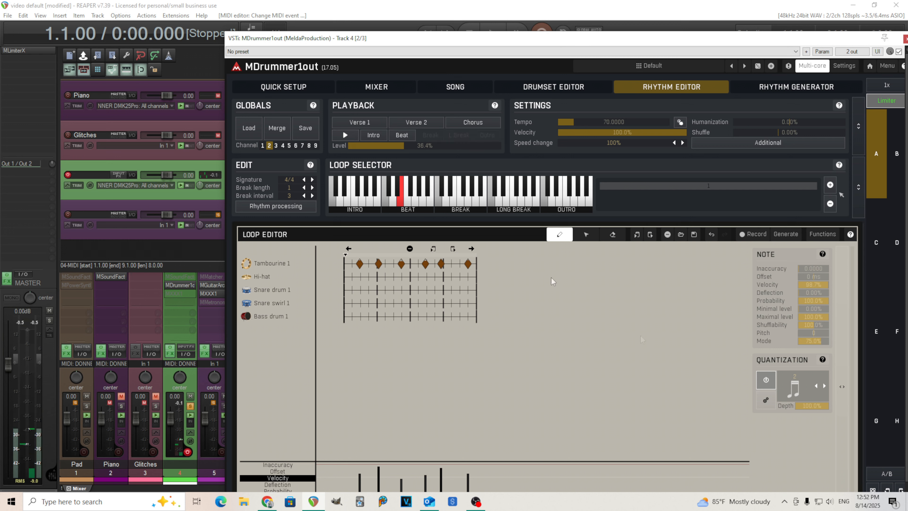
{"action": "left_click", "coordinate": [766, 401]}
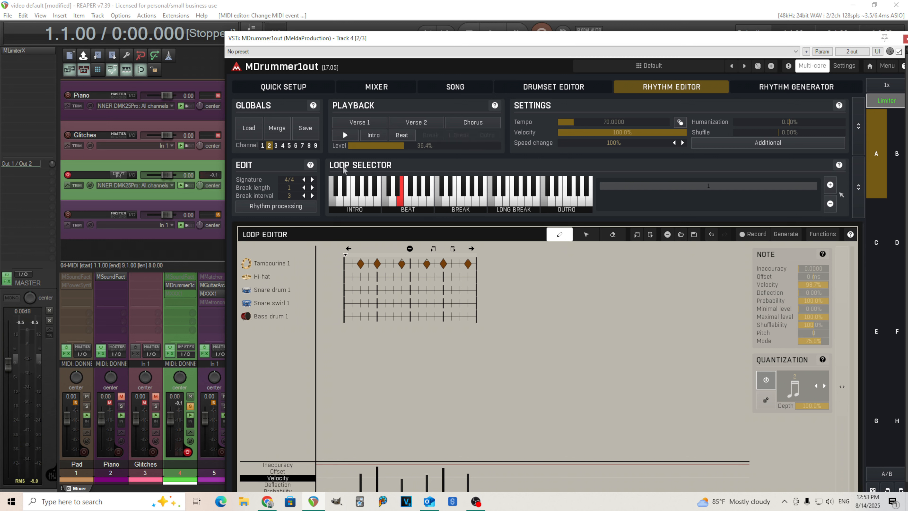
{"action": "left_click", "coordinate": [344, 135]}
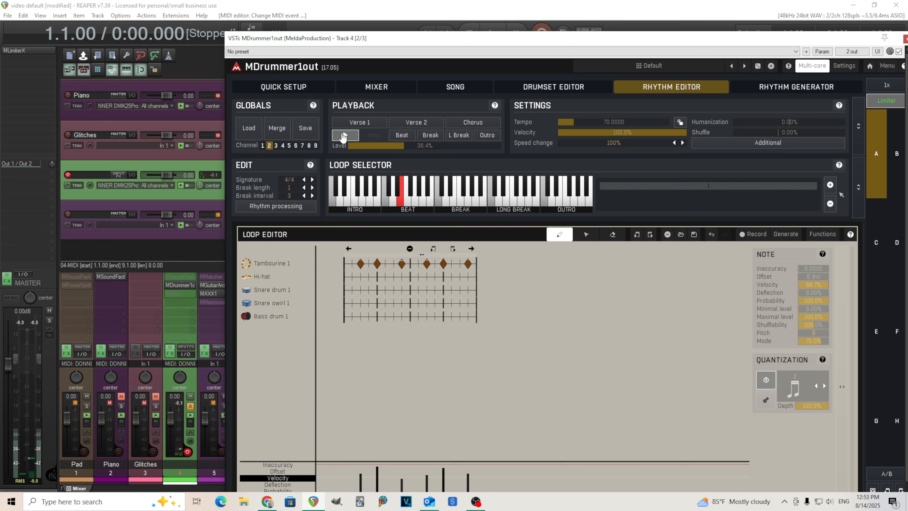
{"action": "left_click", "coordinate": [343, 136]}
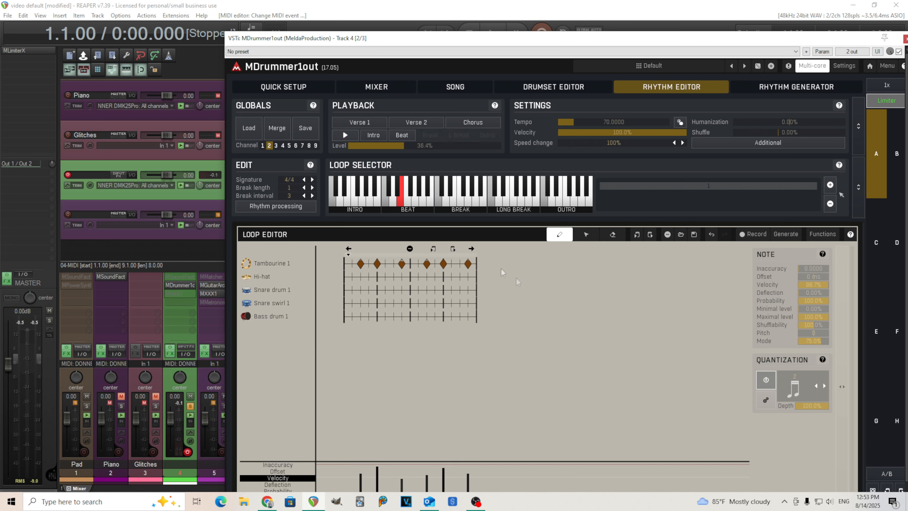
Clear the recorded hits, generate the loop from the Latin Conga template under Studio 2018 Percussion, and preview it
{"action": "left_click", "coordinate": [410, 249]}
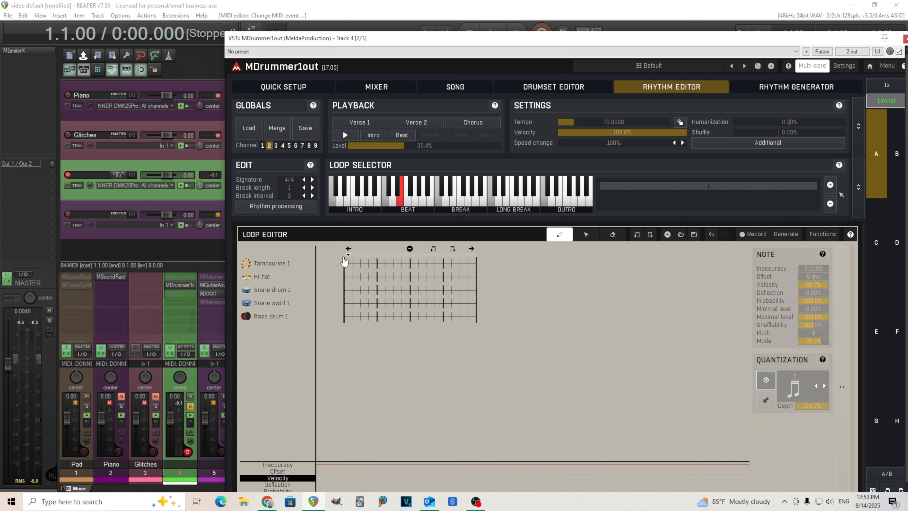
{"action": "left_click", "coordinate": [796, 235]}
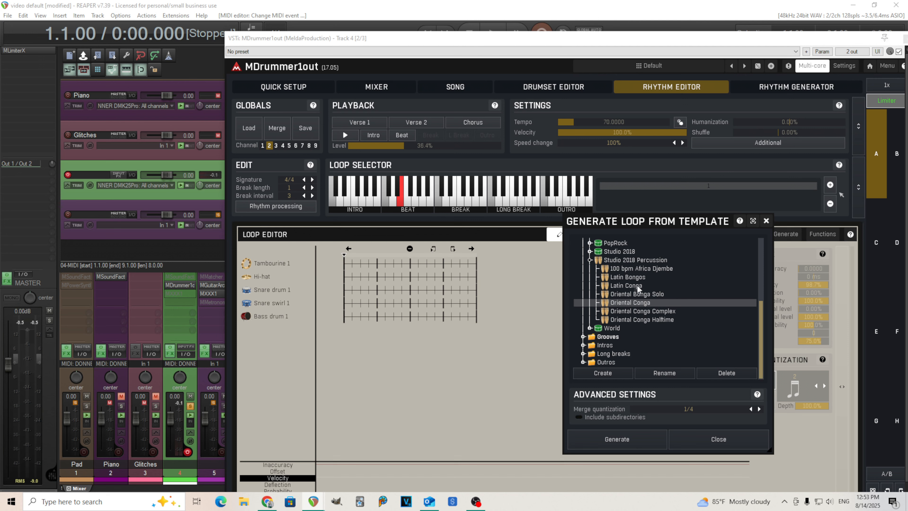
{"action": "left_click", "coordinate": [629, 285]}
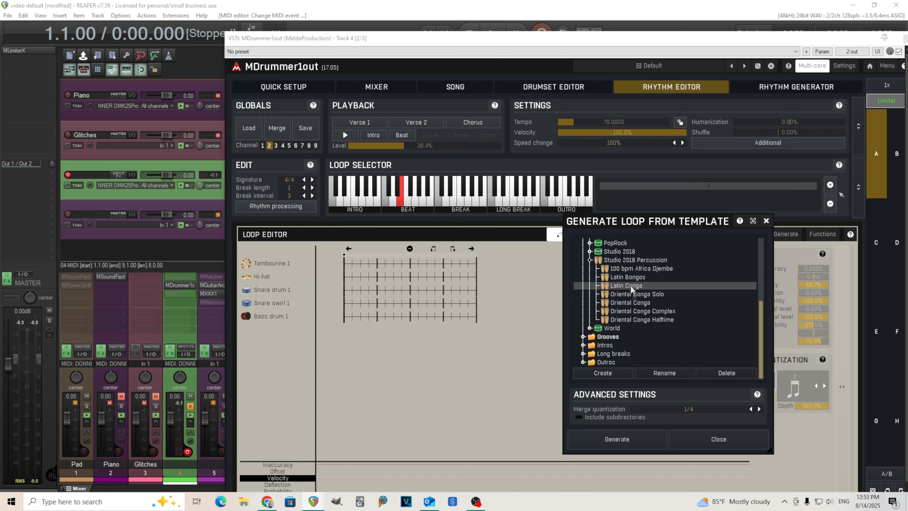
{"action": "left_click", "coordinate": [646, 442]}
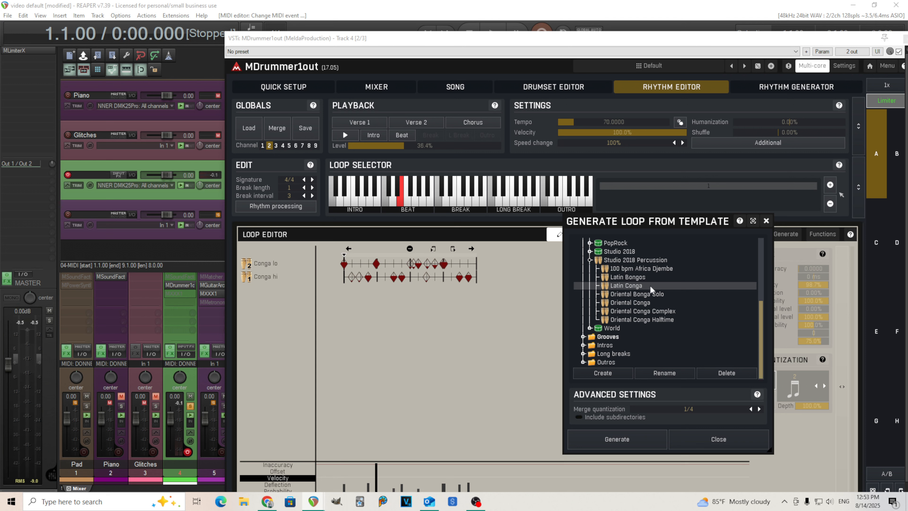
{"action": "left_click", "coordinate": [345, 135]}
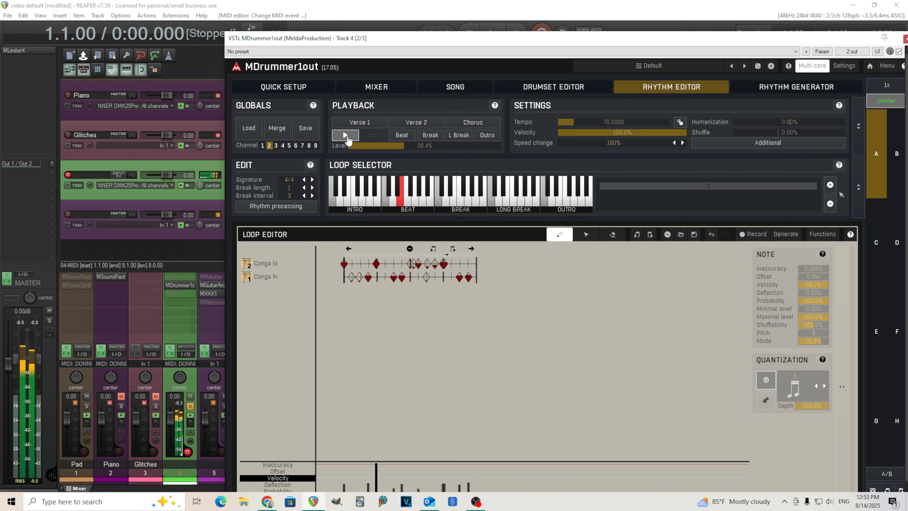
{"action": "left_click", "coordinate": [345, 135]}
Change the track type of both the Conga lo and Conga hi tracks to Shakers 1
{"action": "left_click", "coordinate": [273, 263]}
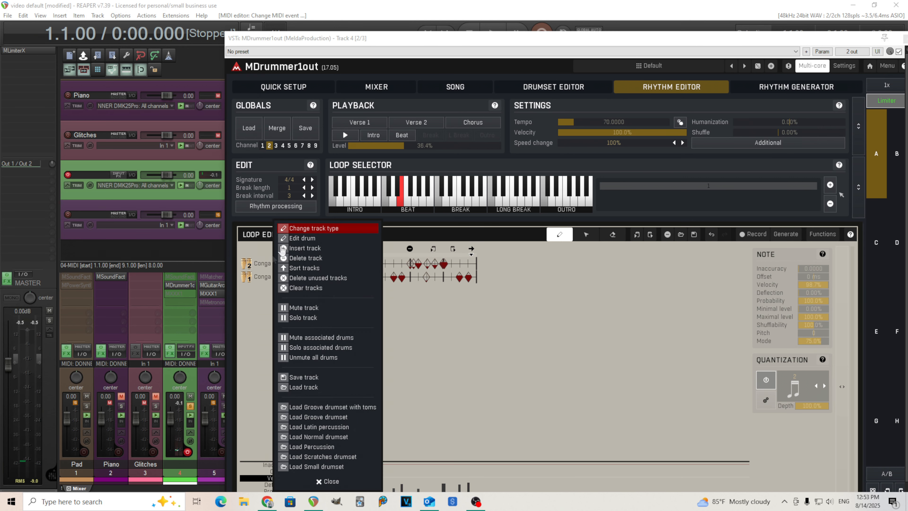
{"action": "left_click", "coordinate": [295, 228]}
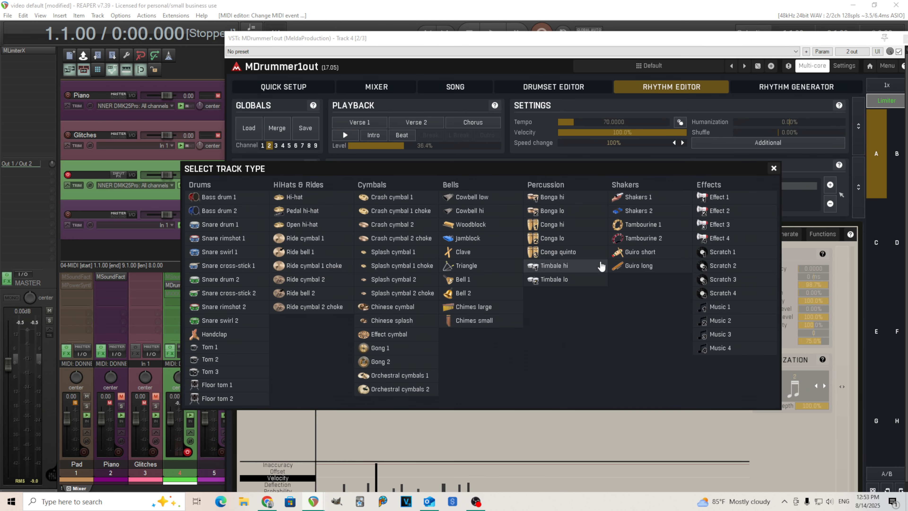
{"action": "left_click", "coordinate": [638, 199]}
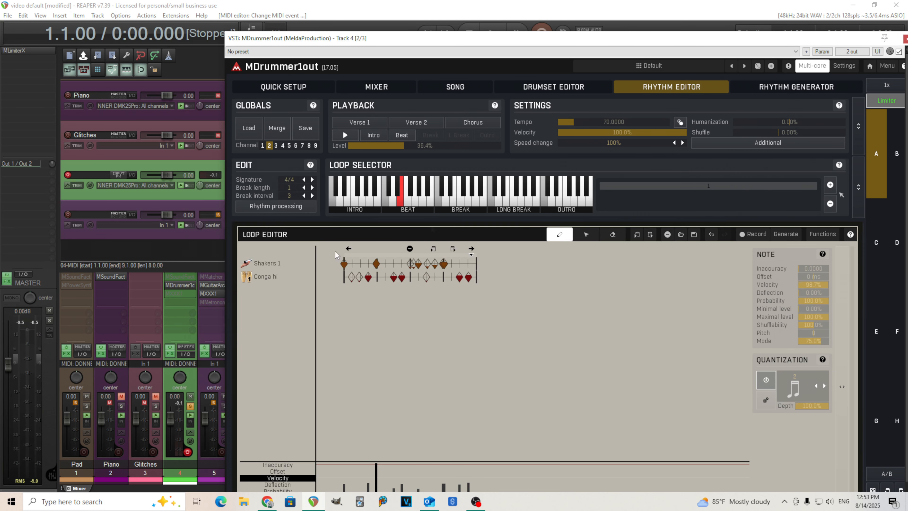
{"action": "left_click", "coordinate": [269, 276]}
{"action": "left_click", "coordinate": [311, 228]}
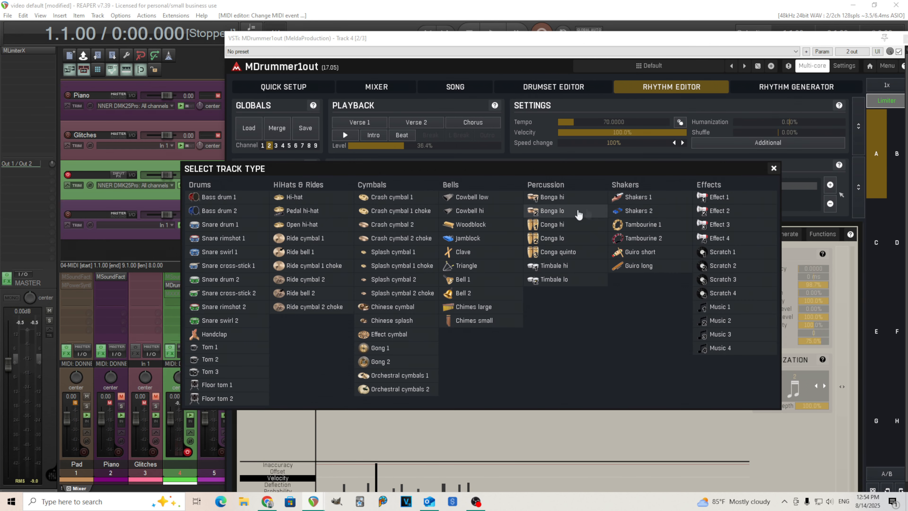
{"action": "left_click", "coordinate": [637, 198]}
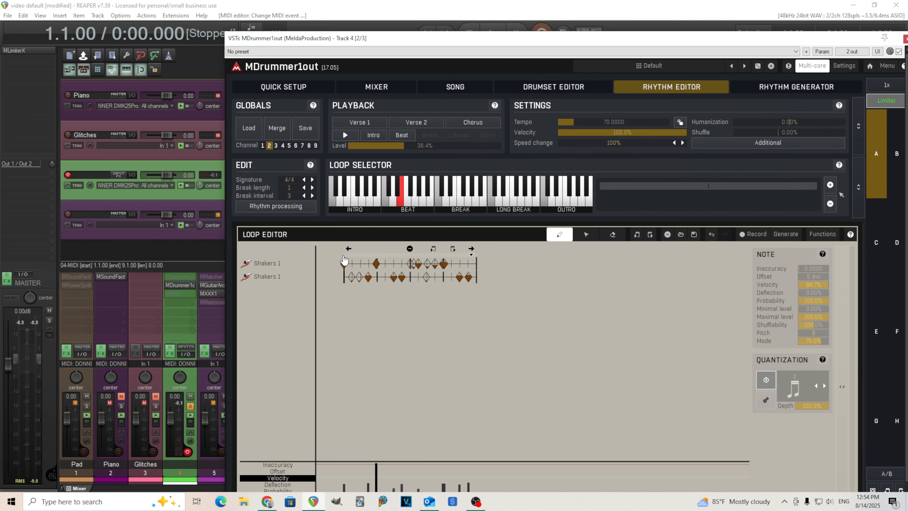
Play the shaker loop and change its second track to Shakers 2
{"action": "left_click", "coordinate": [345, 136]}
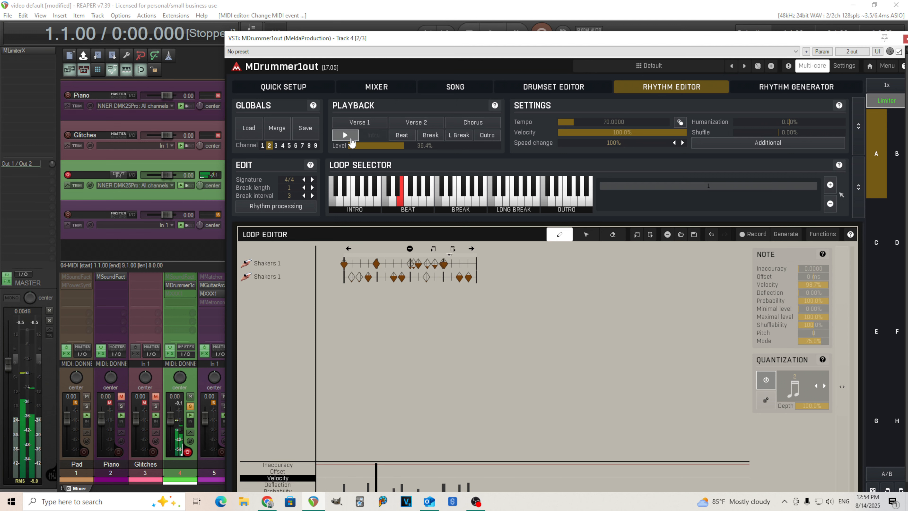
{"action": "right_click", "coordinate": [275, 279]}
{"action": "left_click", "coordinate": [309, 229]}
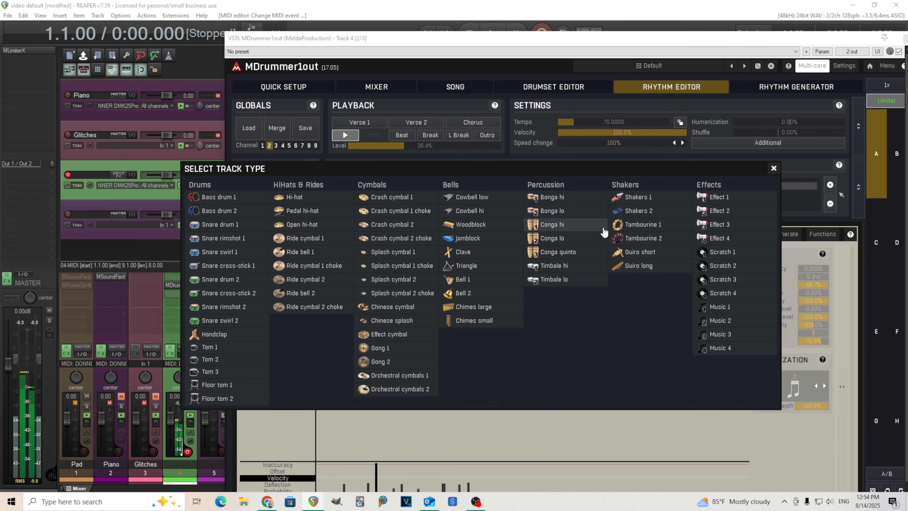
{"action": "left_click", "coordinate": [638, 211]}
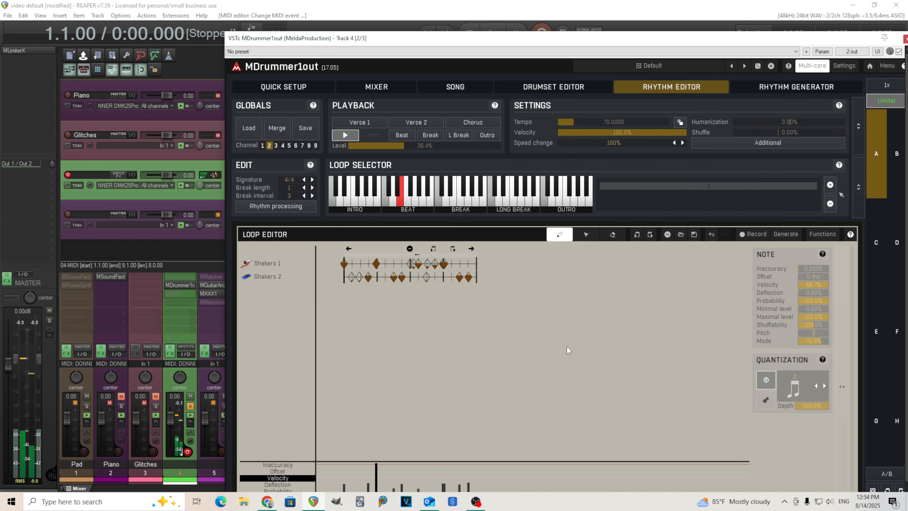
Change the Shakers 1 track to Tambourine 1 while the loop plays, then stop playback
{"action": "right_click", "coordinate": [267, 265]}
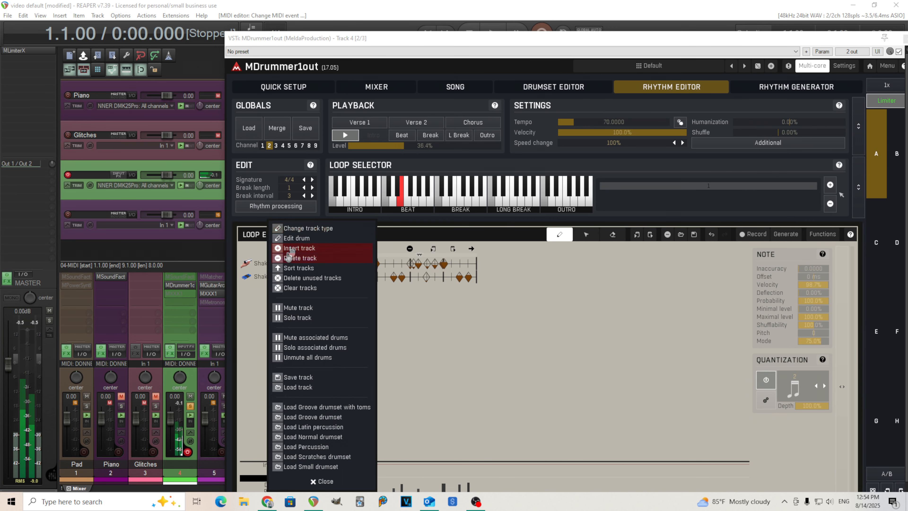
{"action": "left_click", "coordinate": [295, 229]}
{"action": "left_click", "coordinate": [642, 224]}
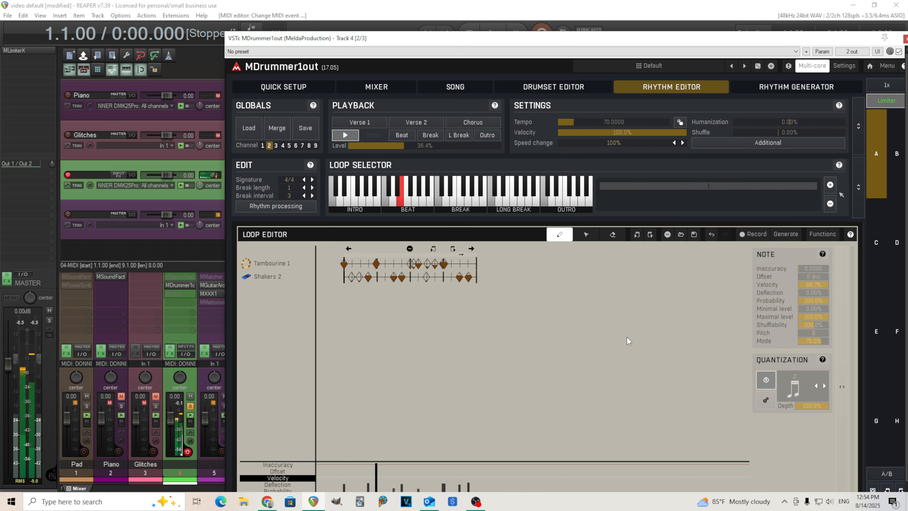
{"action": "left_click", "coordinate": [345, 135]}
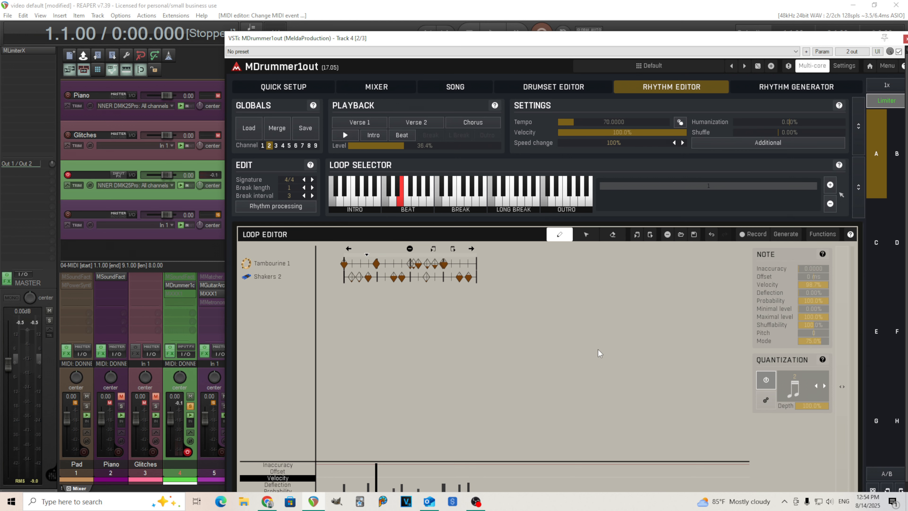
Regenerate the beat loop several times from the Latin Conga template and start playback
{"action": "left_click", "coordinate": [793, 233]}
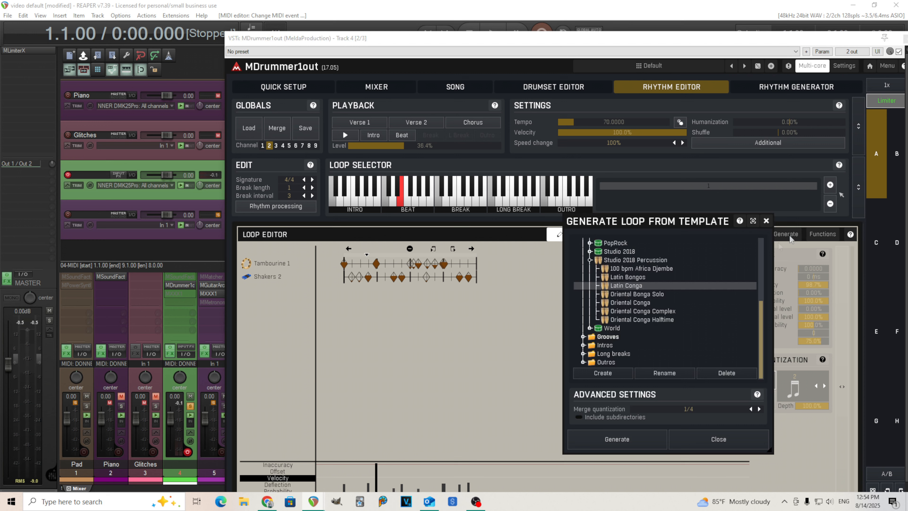
{"action": "left_click", "coordinate": [638, 444]}
{"action": "left_click", "coordinate": [637, 442]}
{"action": "left_click", "coordinate": [638, 442]}
{"action": "left_click", "coordinate": [638, 442]}
{"action": "left_click", "coordinate": [342, 132]}
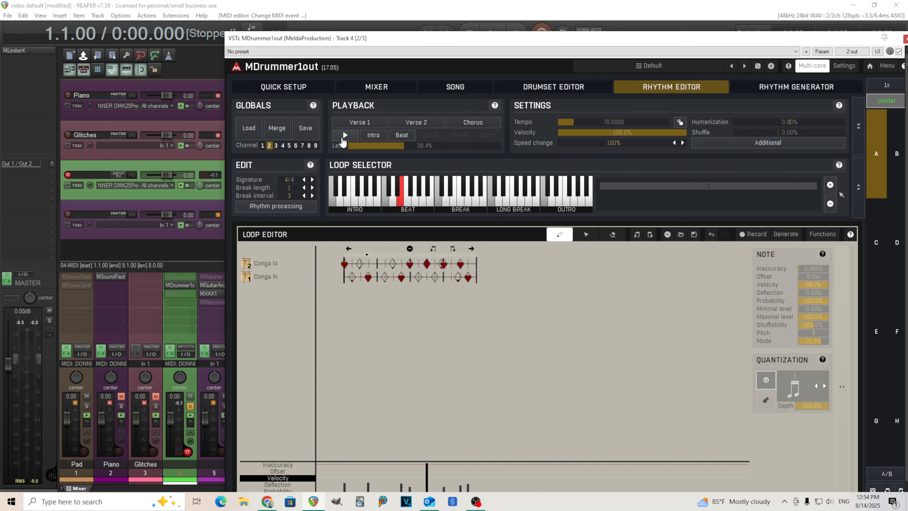
Audition further Latin Conga variations by repeatedly regenerating the beat loop during playback
{"action": "left_click", "coordinate": [794, 238]}
{"action": "left_click", "coordinate": [640, 439]}
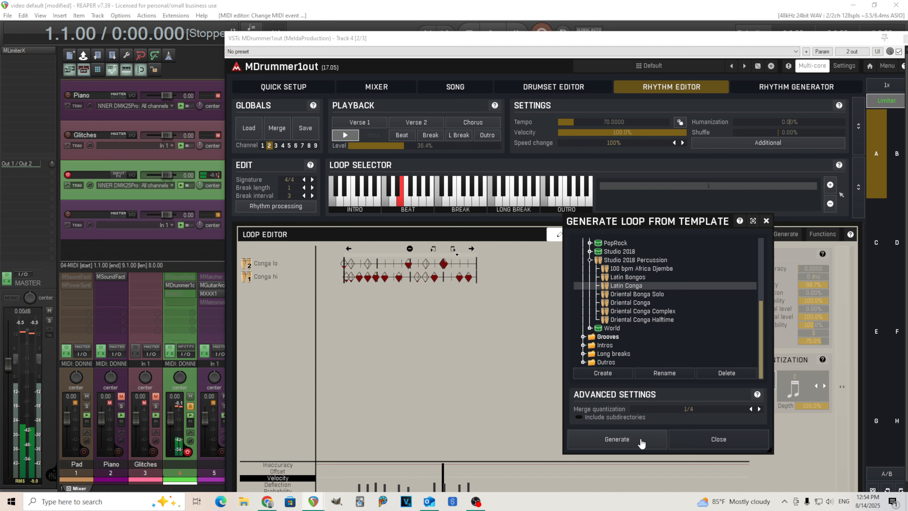
{"action": "left_click", "coordinate": [641, 443]}
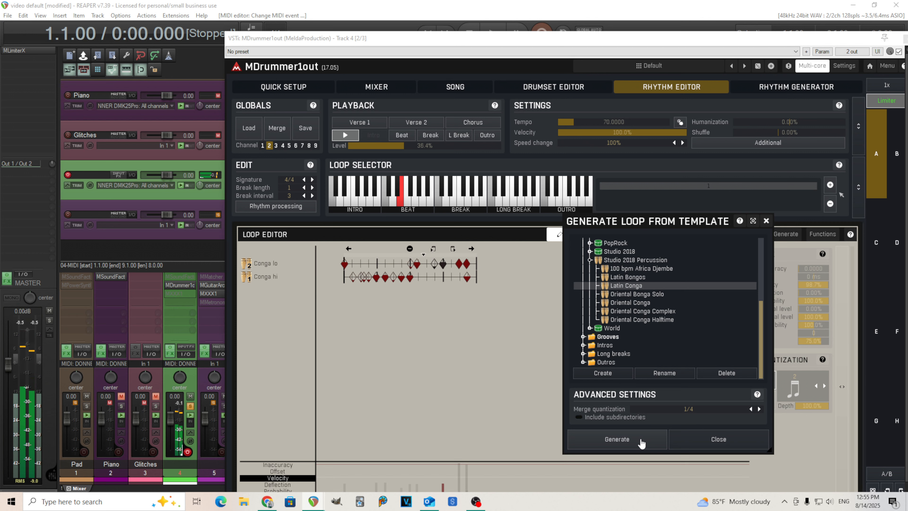
{"action": "left_click", "coordinate": [642, 442]}
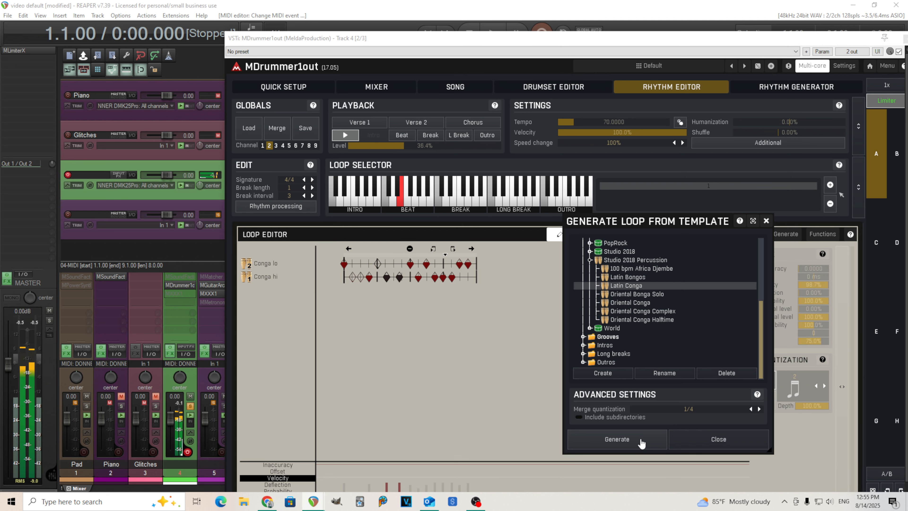
{"action": "left_click", "coordinate": [642, 443]}
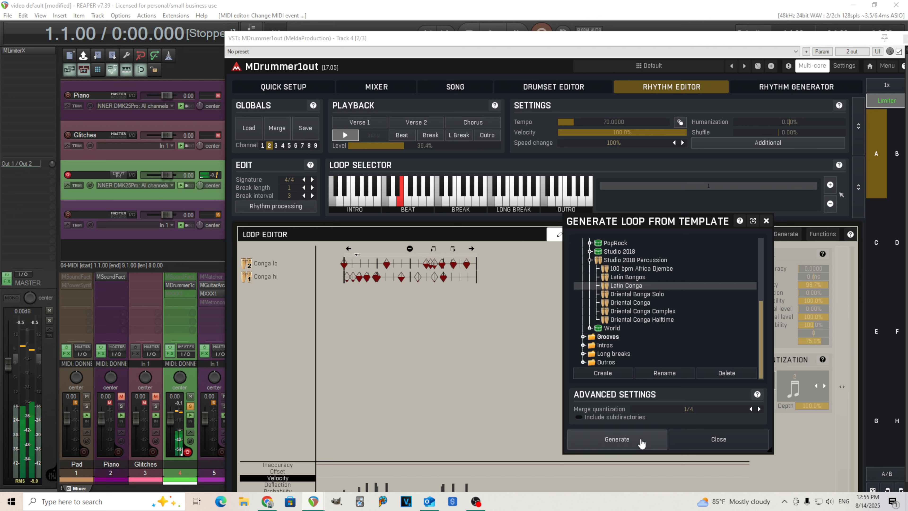
{"action": "left_click", "coordinate": [641, 442]}
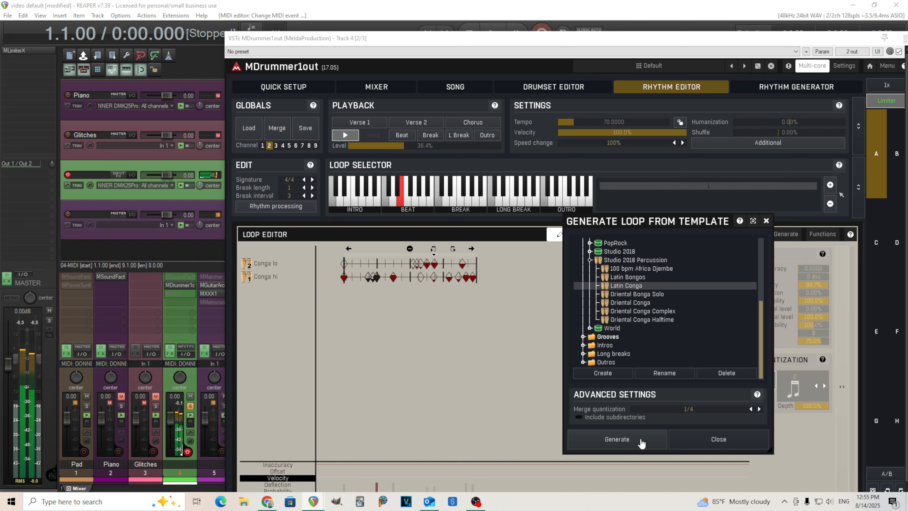
{"action": "left_click", "coordinate": [641, 443]}
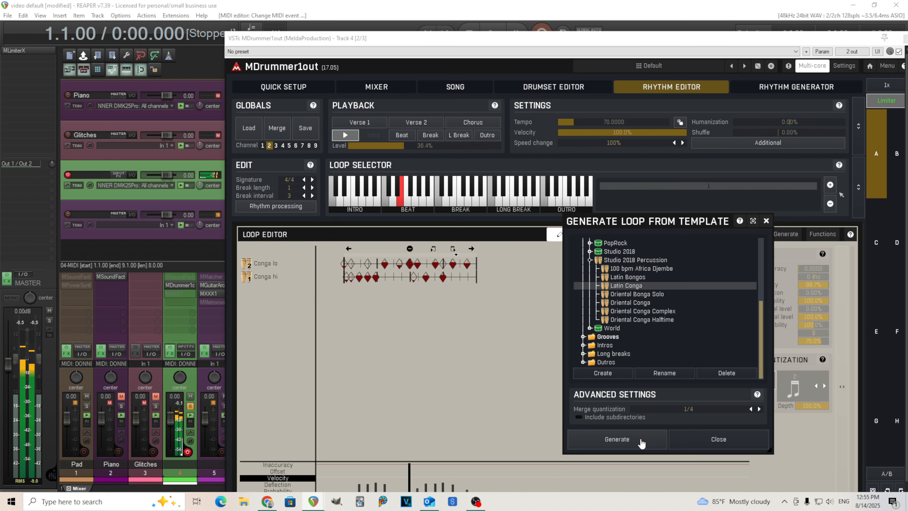
{"action": "left_click", "coordinate": [641, 443]}
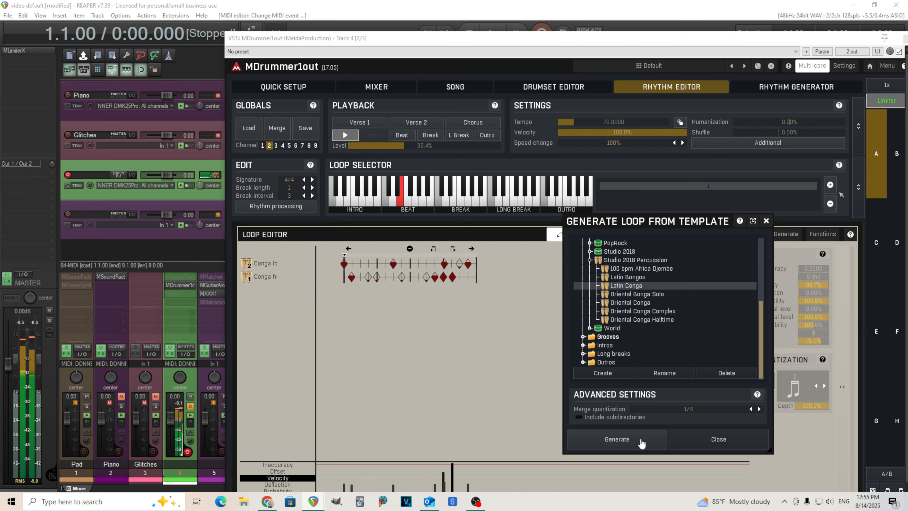
Close the template generator and look through the other beat and break slots, finishing on the first break slot
{"action": "left_click", "coordinate": [700, 443]}
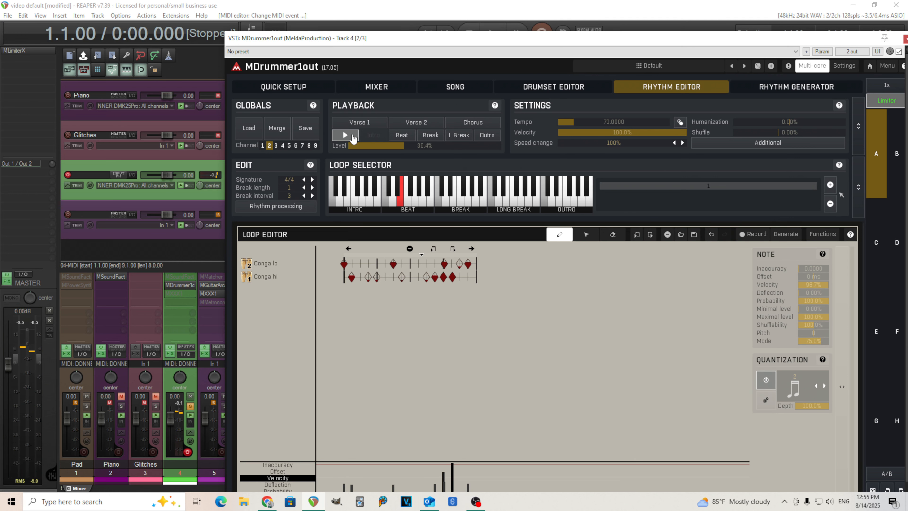
{"action": "left_click", "coordinate": [407, 204]}
{"action": "left_click", "coordinate": [421, 202]}
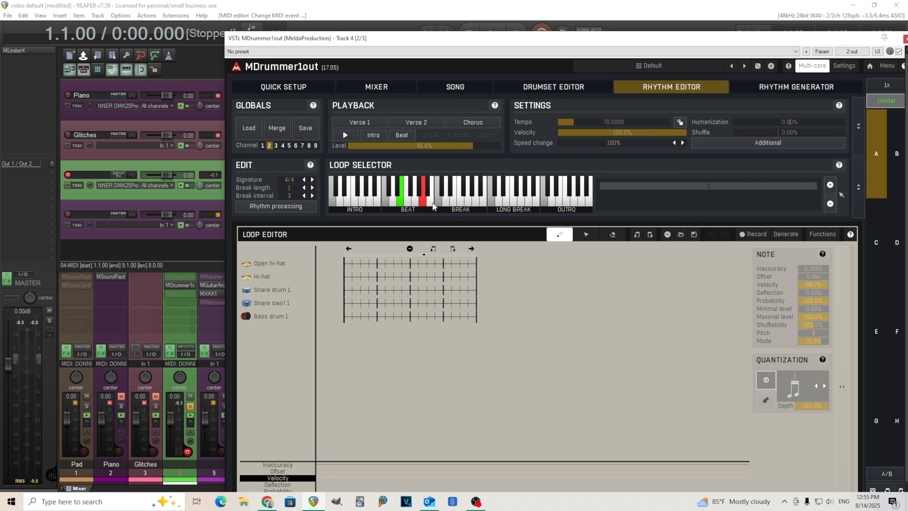
{"action": "left_click", "coordinate": [432, 203]}
{"action": "left_click", "coordinate": [415, 202]}
{"action": "left_click", "coordinate": [407, 203]}
{"action": "left_click", "coordinate": [447, 201]}
{"action": "left_click", "coordinate": [468, 202]}
{"action": "left_click", "coordinate": [481, 202]}
{"action": "left_click", "coordinate": [459, 202]}
{"action": "left_click", "coordinate": [438, 201]}
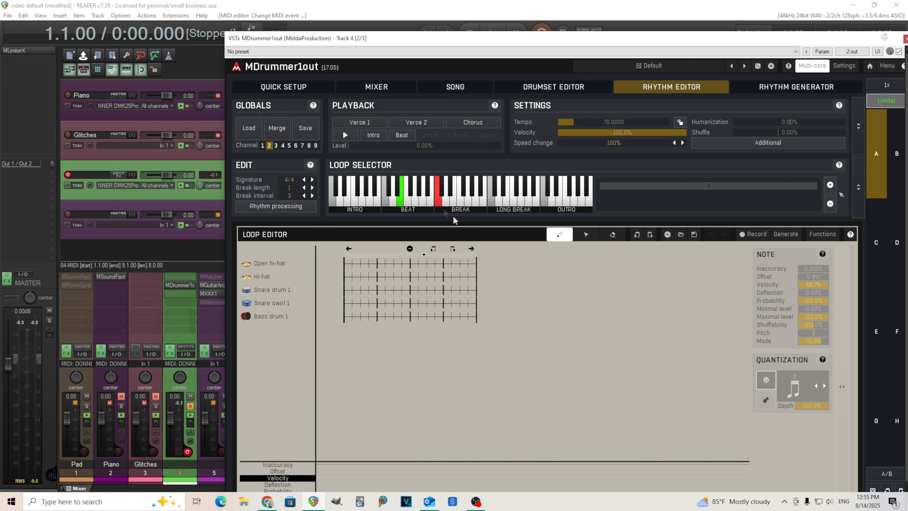
Open the loop template generator for the selected break slot and browse the template list back to the Breaks folder
{"action": "left_click", "coordinate": [786, 234]}
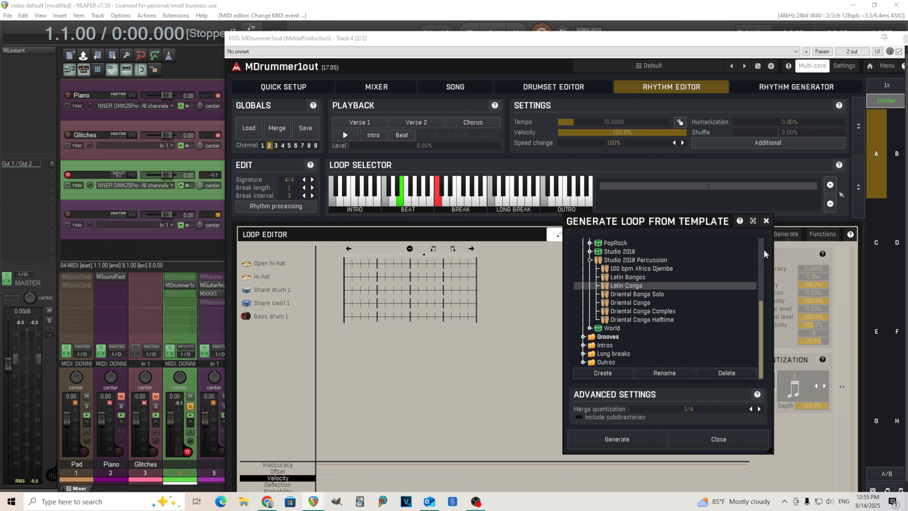
{"action": "left_click_drag", "start_coordinate": [760, 315], "coordinate": [764, 243]}
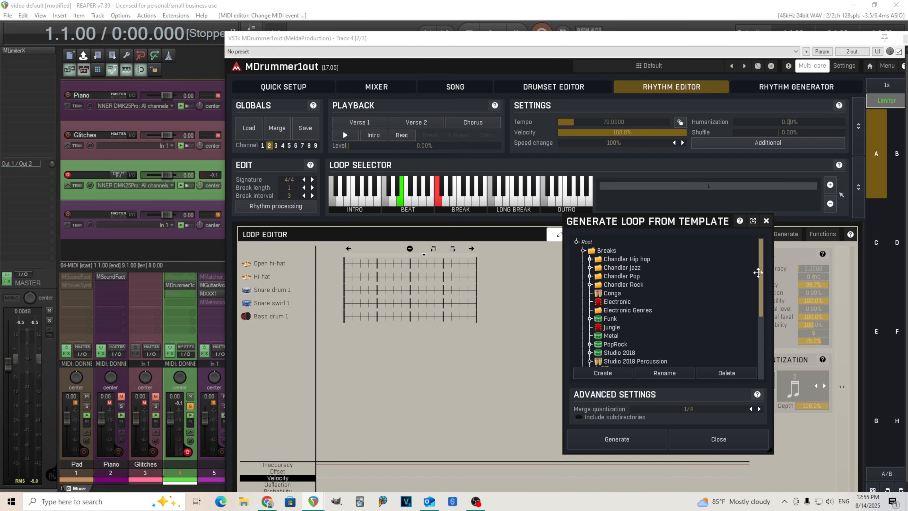
{"action": "left_click_drag", "start_coordinate": [761, 272], "coordinate": [761, 333]}
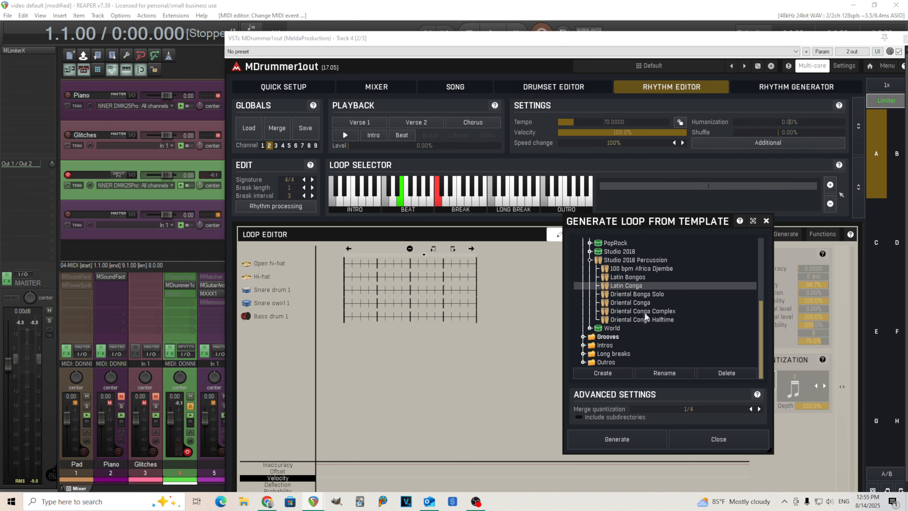
{"action": "left_click_drag", "start_coordinate": [761, 352], "coordinate": [764, 278]}
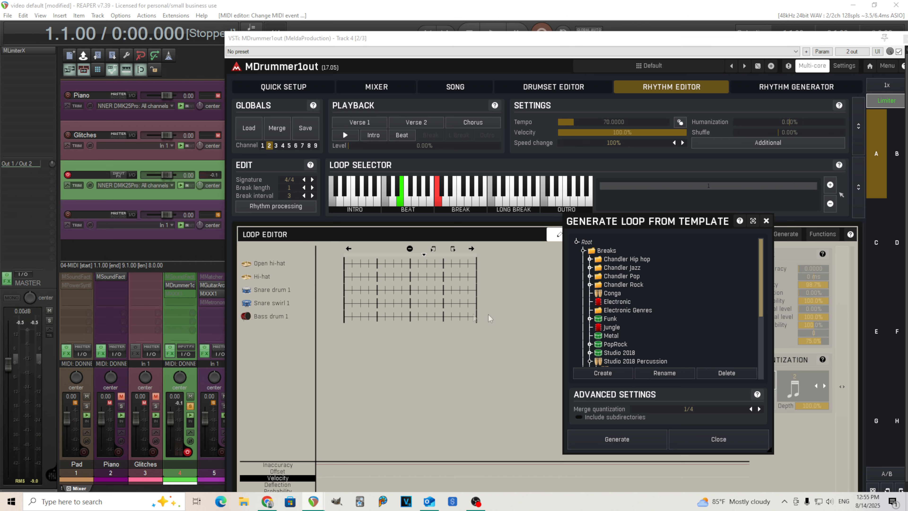
Generate several break variations from the Trap template in the Chandler Hip hop folder under Breaks
{"action": "left_click", "coordinate": [589, 259]}
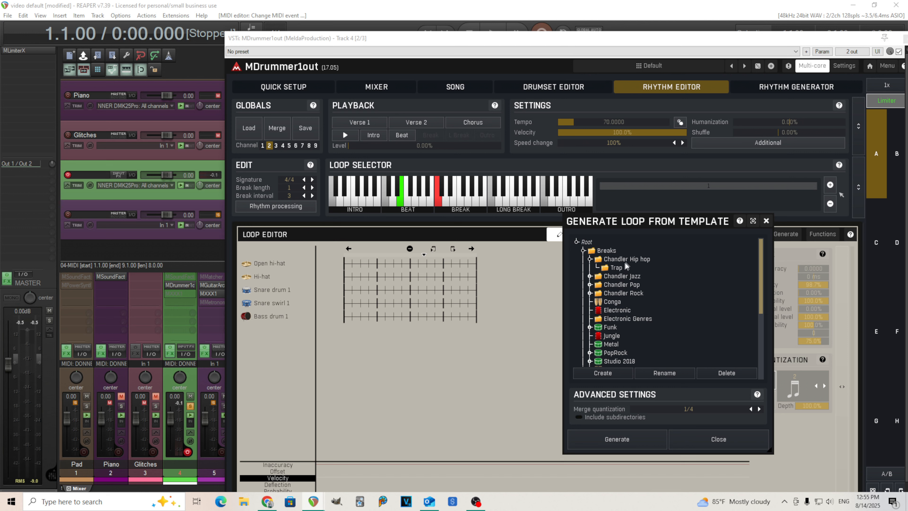
{"action": "left_click", "coordinate": [612, 268]}
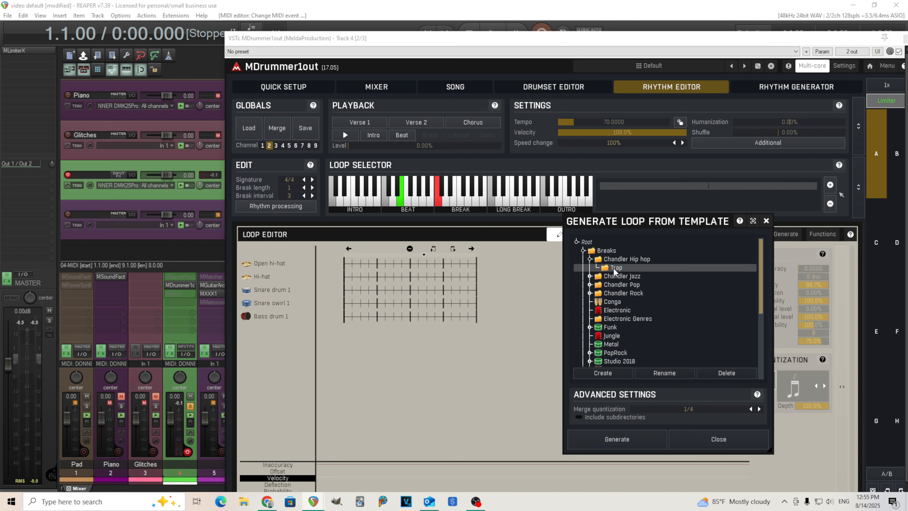
{"action": "left_click", "coordinate": [638, 444]}
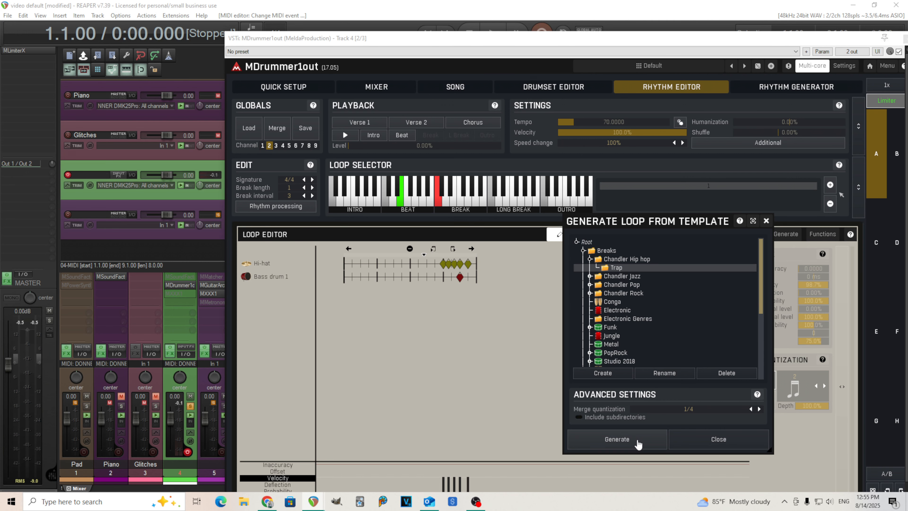
{"action": "left_click", "coordinate": [638, 444]}
{"action": "left_click", "coordinate": [638, 444]}
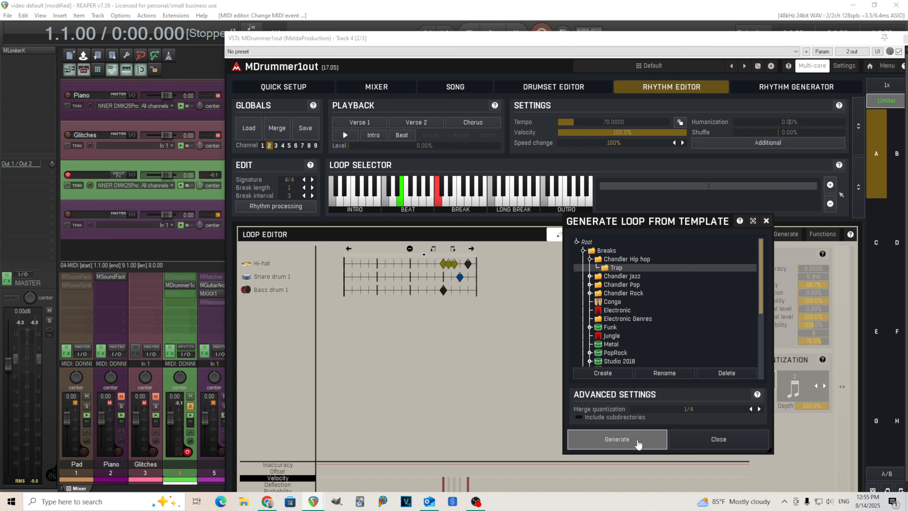
{"action": "left_click", "coordinate": [638, 444]}
{"action": "left_click", "coordinate": [638, 445]}
{"action": "left_click", "coordinate": [638, 444]}
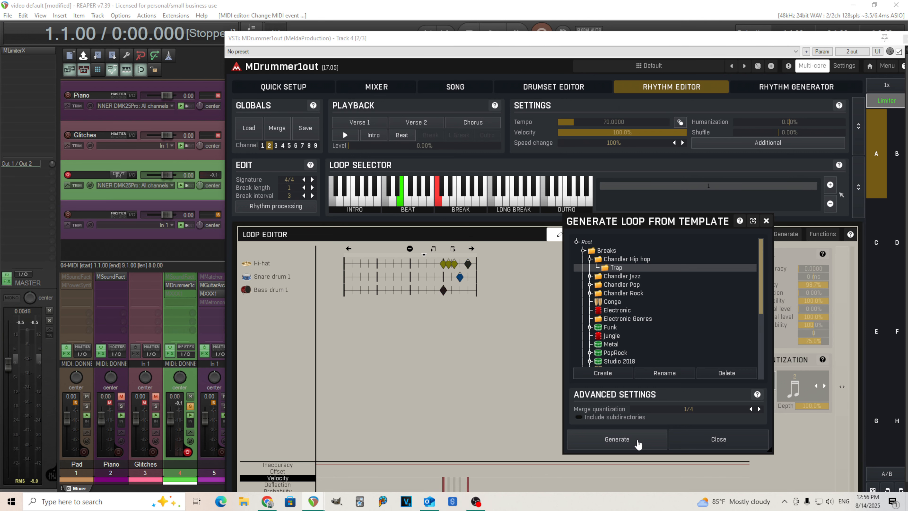
Regenerate the break loop repeatedly from the Swing adjustable template in the Chandler Jazz folder under Breaks
{"action": "left_click", "coordinate": [590, 259]}
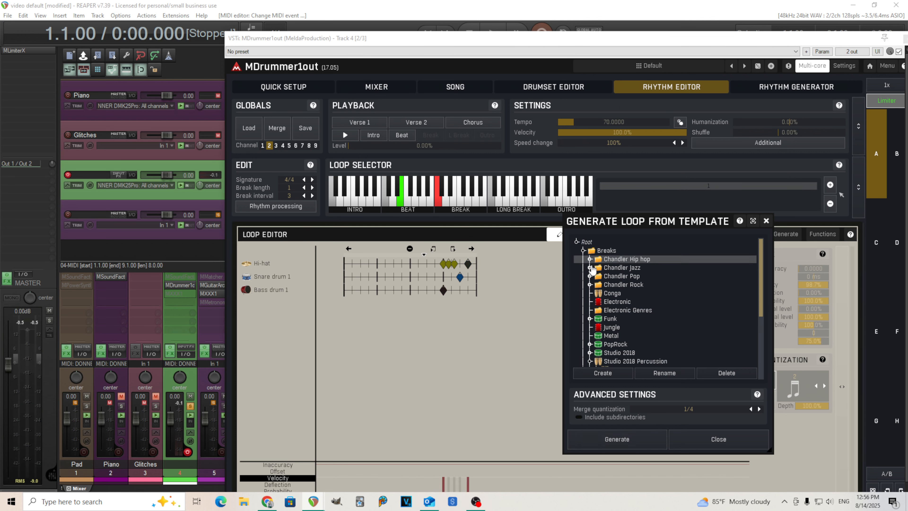
{"action": "left_click", "coordinate": [589, 267]}
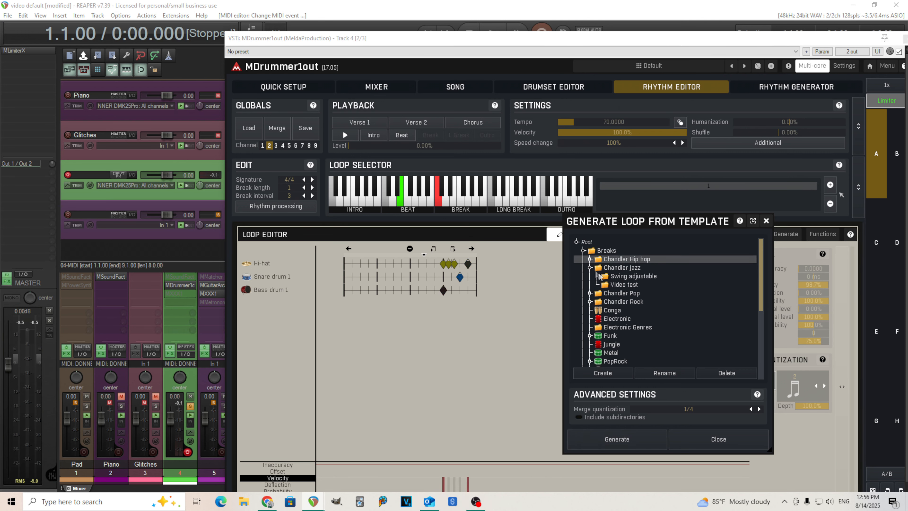
{"action": "left_click", "coordinate": [631, 278]}
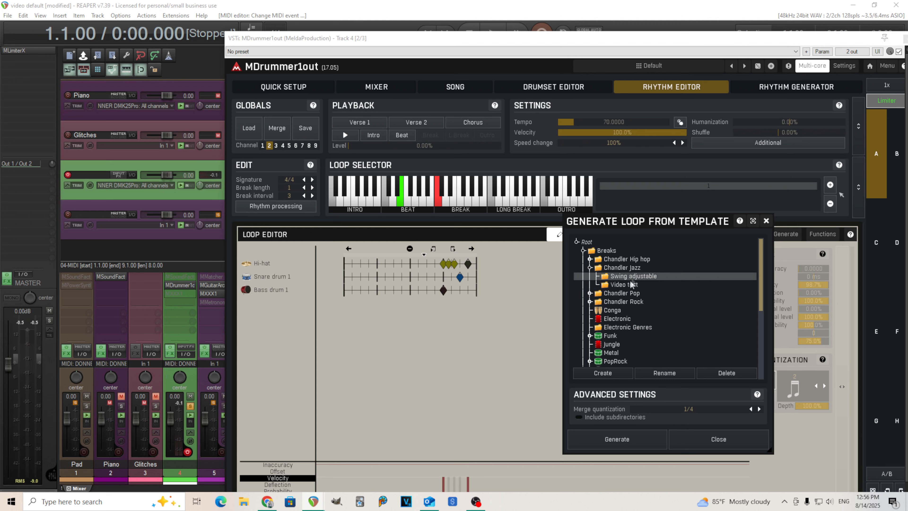
{"action": "left_click", "coordinate": [631, 440]}
{"action": "left_click", "coordinate": [631, 440]}
{"action": "left_click", "coordinate": [631, 440]}
{"action": "left_click", "coordinate": [631, 440]}
{"action": "left_click", "coordinate": [631, 441]}
{"action": "left_click", "coordinate": [631, 440]}
{"action": "left_click", "coordinate": [631, 440]}
{"action": "left_click", "coordinate": [631, 441]}
{"action": "left_click", "coordinate": [632, 440]}
{"action": "left_click", "coordinate": [631, 441]}
{"action": "left_click", "coordinate": [631, 440]}
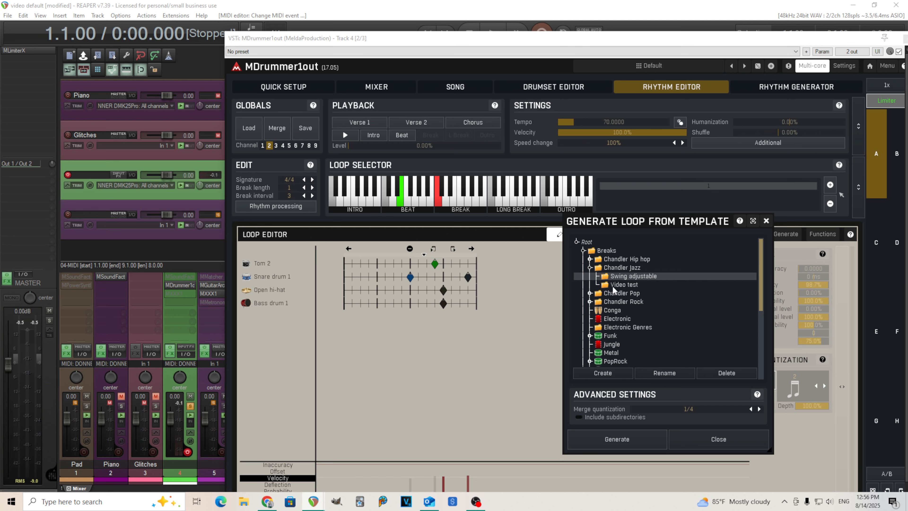
Close the template generator and review the loop functions for speed, WAV and MIDI export, and recording modes
{"action": "left_click", "coordinate": [590, 268]}
{"action": "left_click", "coordinate": [714, 439]}
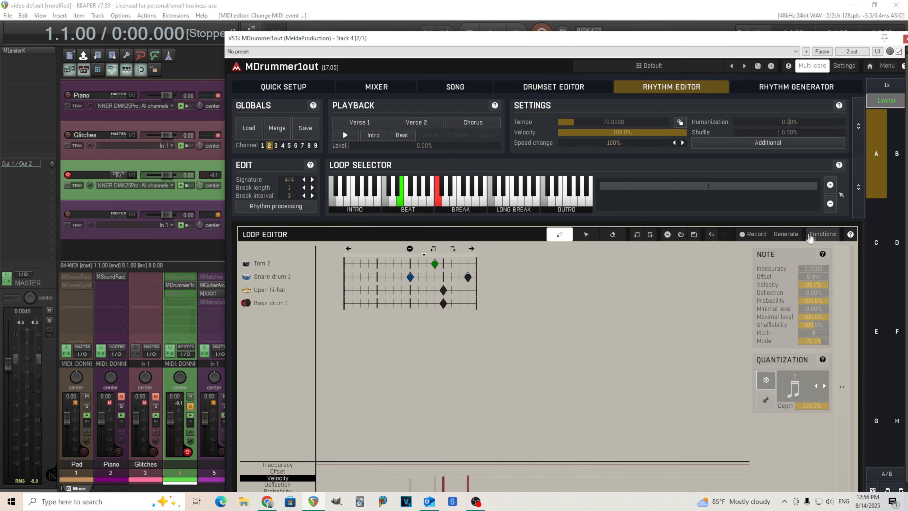
{"action": "left_click", "coordinate": [822, 234]}
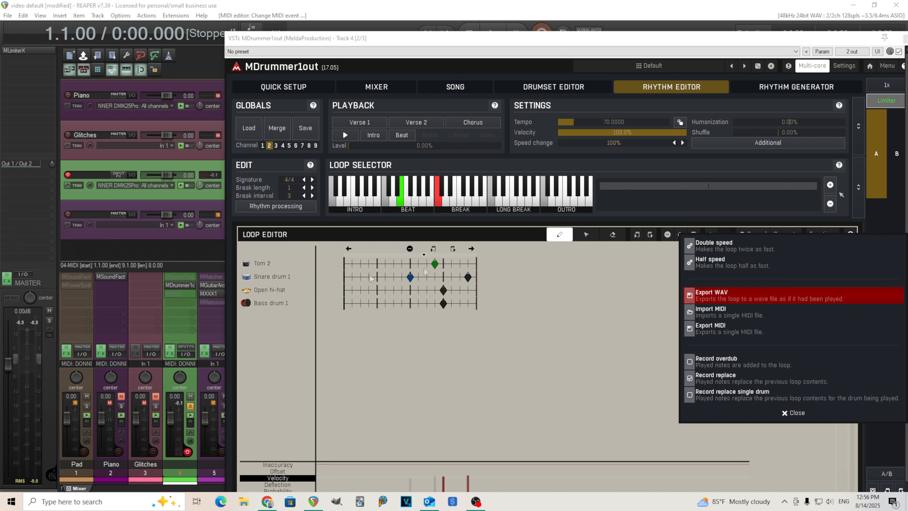
{"action": "left_click", "coordinate": [790, 412]}
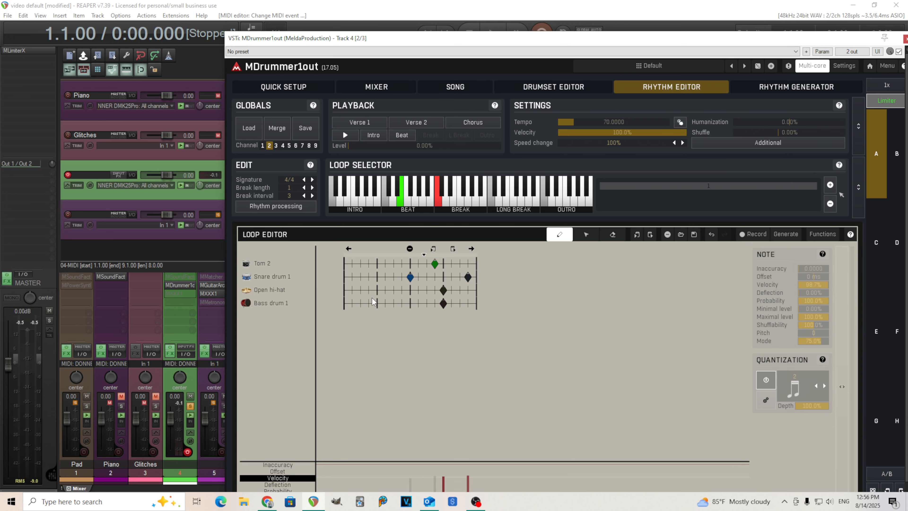